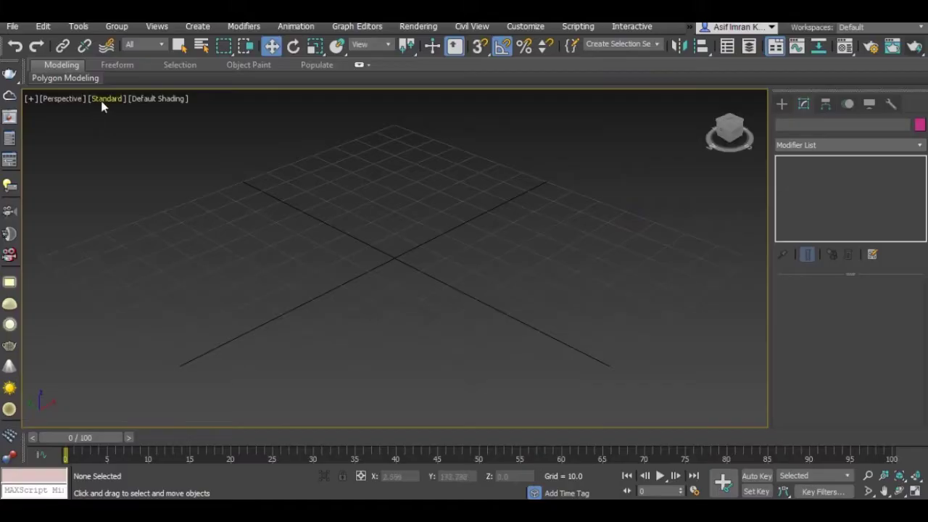
# Set the viewport to High Quality shading and a Top view.
pyautogui.click(104, 101)
pyautogui.click(116, 111)
pyautogui.scroll(-3, 395, 240)
pyautogui.click(57, 98)
pyautogui.click(81, 177)
# Draw a cube roughly 67.129 units per side out from the scene centre.
pyautogui.click(782, 104)
pyautogui.click(828, 187)
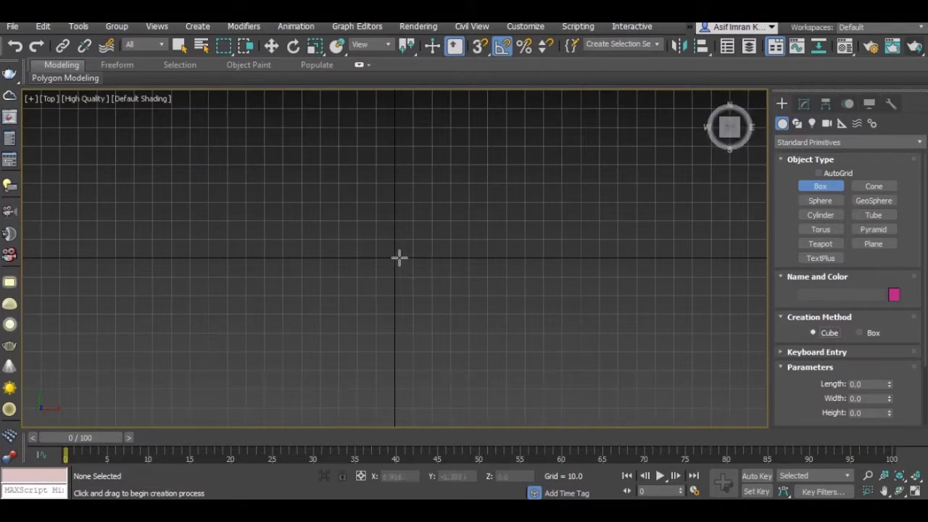
pyautogui.moveTo(395, 258); pyautogui.dragTo(353, 209)
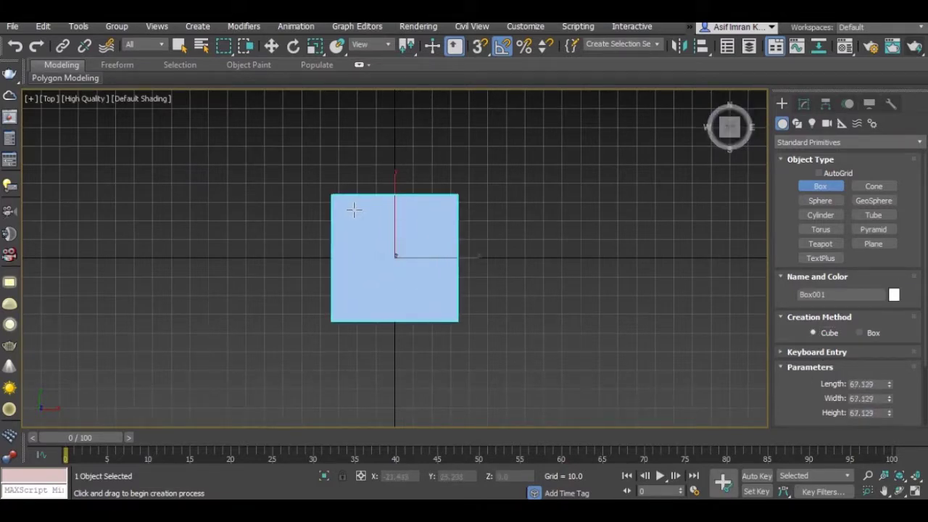
# Finish the box, return to Perspective view and scale the cube down to about 80 percent.
pyautogui.rightClick(353, 209)
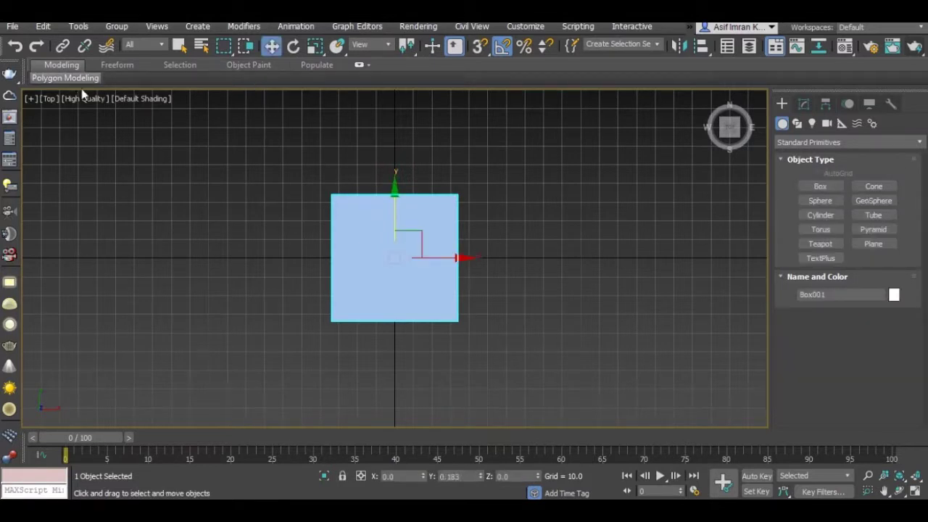
pyautogui.click(53, 100)
pyautogui.click(94, 143)
pyautogui.moveTo(368, 240)
pyautogui.keyDown('alt'); pyautogui.mouseDown(button='middle')
pyautogui.moveTo(423, 189)
pyautogui.moveTo(411, 240)
pyautogui.mouseUp(button='middle'); pyautogui.keyUp('alt')
pyautogui.scroll(3, 410, 243)
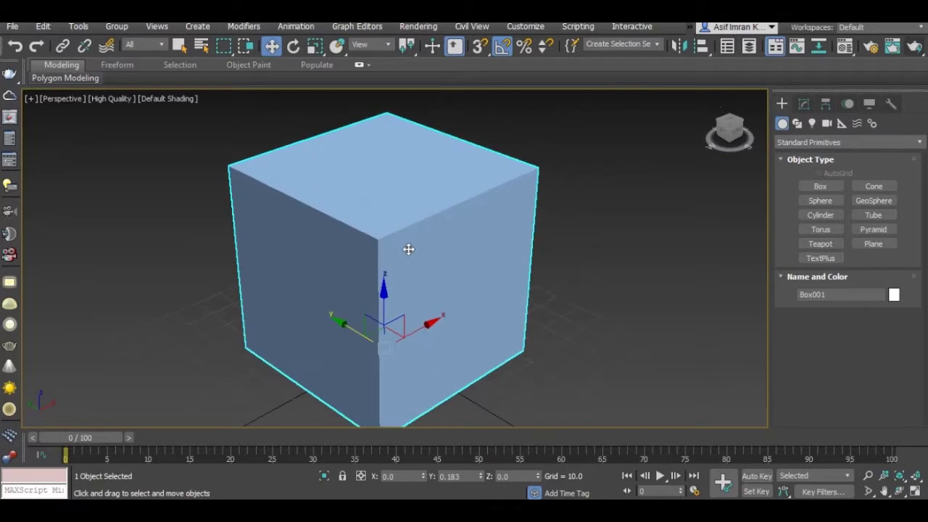
pyautogui.click(315, 46)
pyautogui.moveTo(386, 352); pyautogui.dragTo(384, 406)
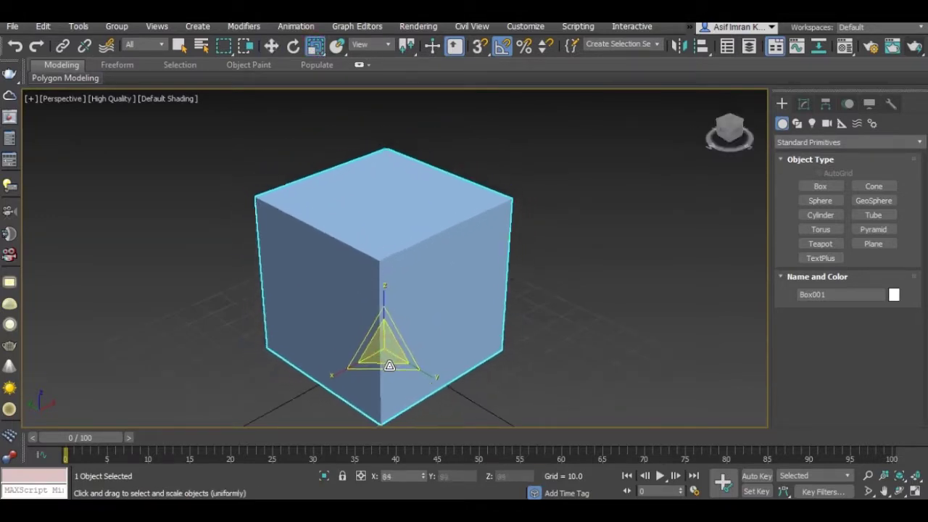
pyautogui.click(273, 46)
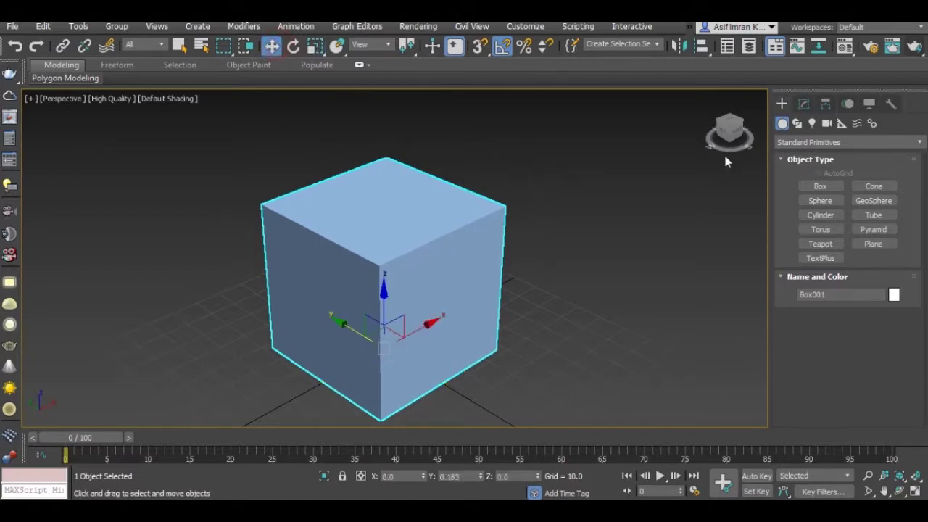
# Convert Box001 to an Editable Poly.
pyautogui.click(803, 104)
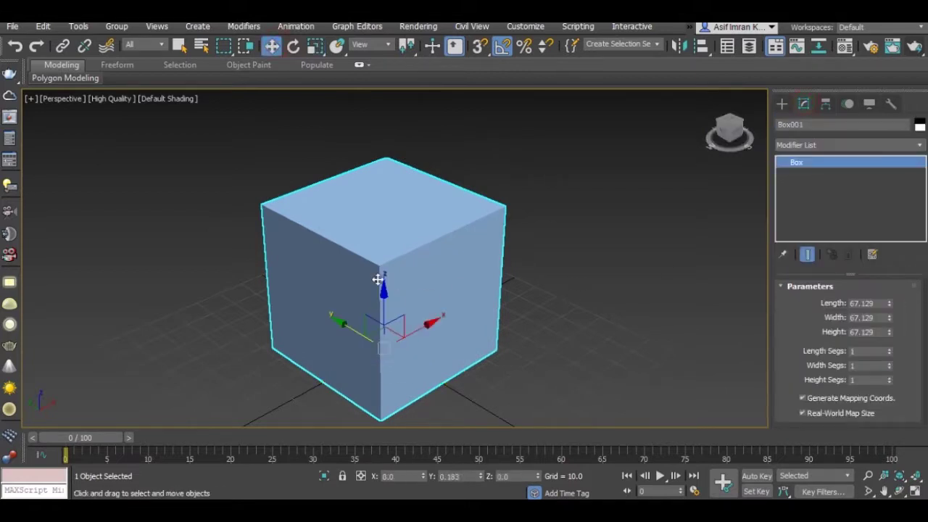
pyautogui.keyDown('alt'); pyautogui.moveTo(390, 261); pyautogui.dragTo(414, 257, button='middle'); pyautogui.keyUp('alt')
pyautogui.rightClick(414, 257)
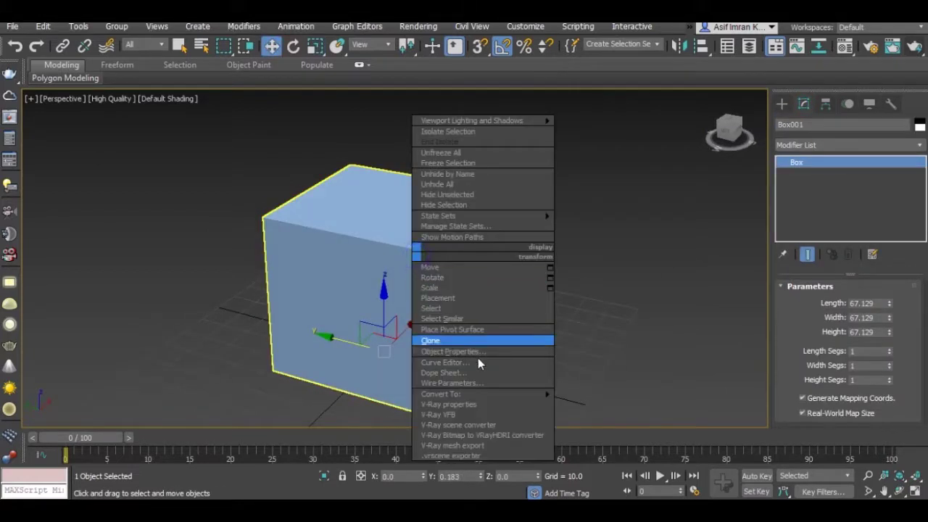
pyautogui.click(603, 404)
# Show Edged Faces in the viewport and enter Edge sub-object level.
pyautogui.click(182, 101)
pyautogui.click(225, 253)
pyautogui.keyDown('alt'); pyautogui.moveTo(249, 254); pyautogui.dragTo(463, 243, button='middle'); pyautogui.keyUp('alt')
pyautogui.click(782, 162)
pyautogui.click(805, 185)
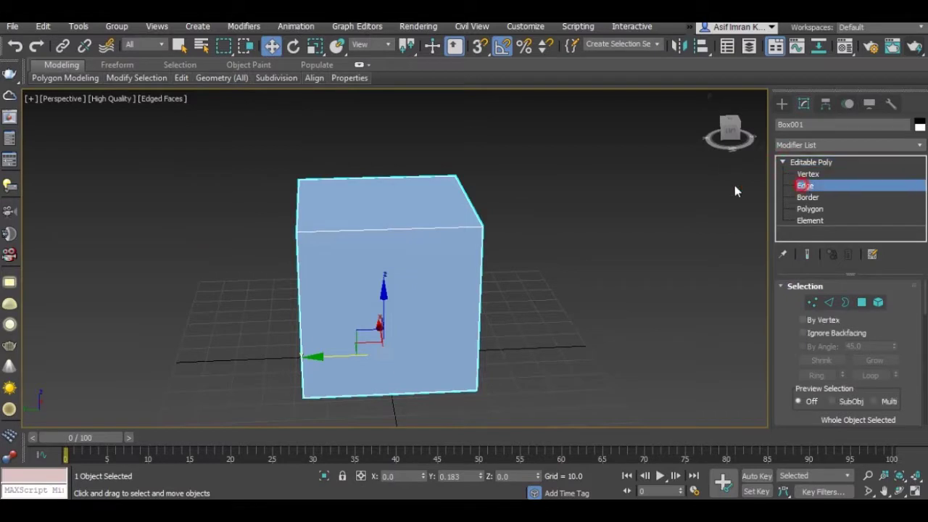
# Loop-select four edges and Connect them with 2 segments and pinch 87.
pyautogui.doubleClick(391, 394)
pyautogui.moveTo(440, 358)
pyautogui.keyDown('alt'); pyautogui.mouseDown(button='middle')
pyautogui.moveTo(418, 360)
pyautogui.moveTo(441, 266)
pyautogui.mouseUp(button='middle'); pyautogui.keyUp('alt')
pyautogui.scroll(3, 443, 268)
pyautogui.scroll(-3, 883, 396)
pyautogui.scroll(-2, 883, 396)
pyautogui.scroll(-2, 896, 390)
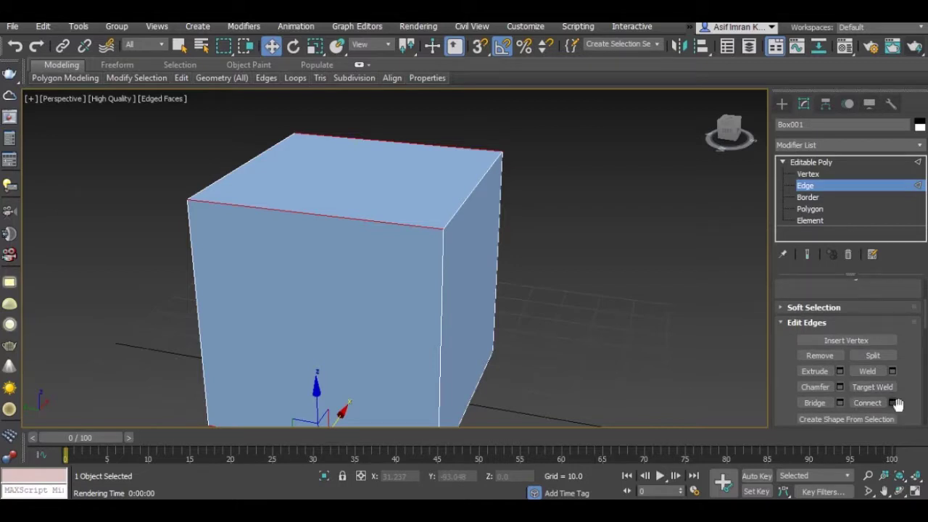
pyautogui.click(893, 403)
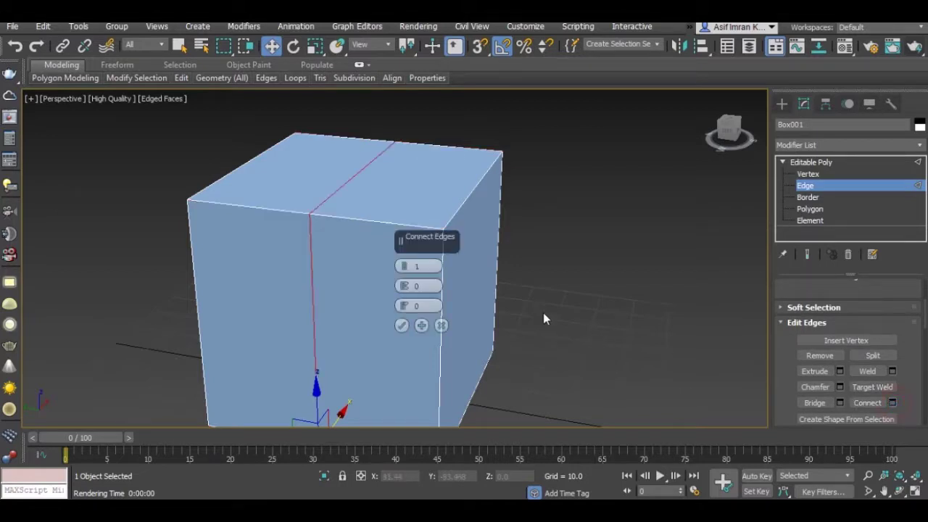
pyautogui.click(404, 266)
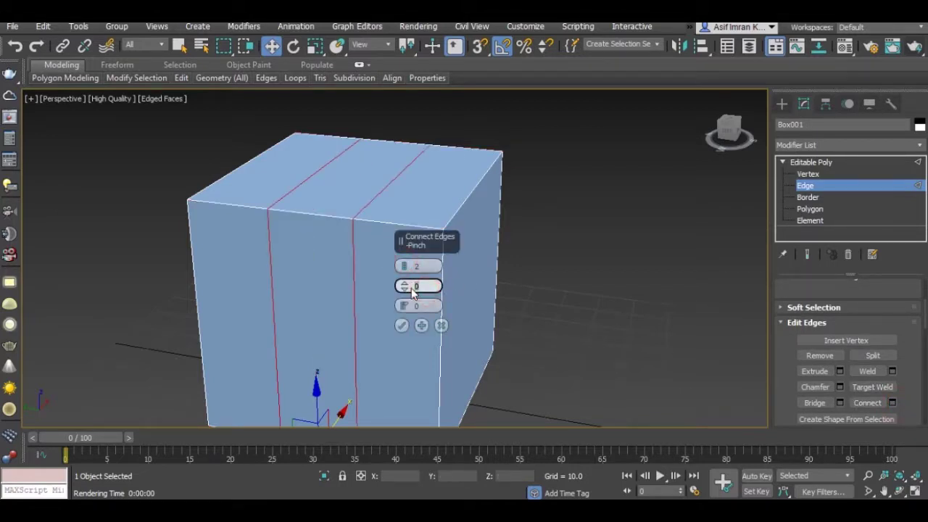
pyautogui.write('87')
pyautogui.press('Return')
pyautogui.keyDown('alt'); pyautogui.moveTo(258, 203); pyautogui.dragTo(202, 191, button='middle'); pyautogui.keyUp('alt')
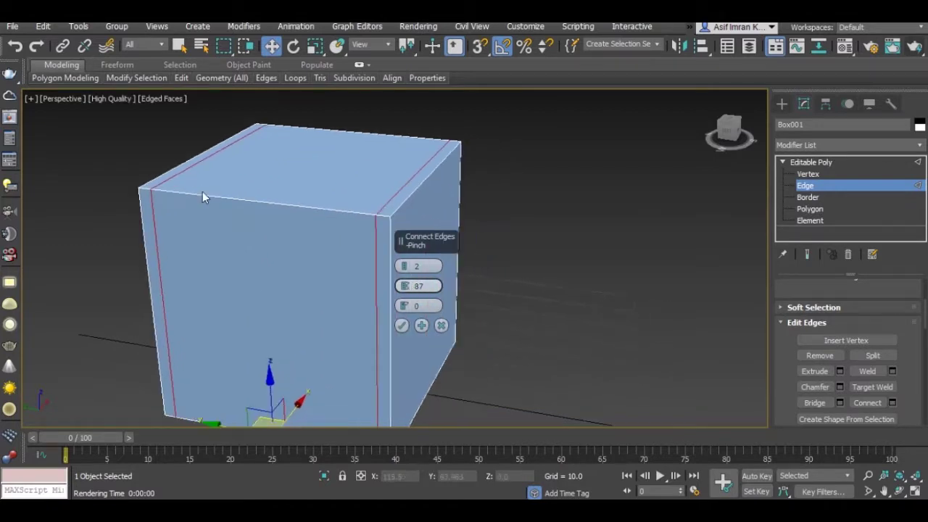
pyautogui.click(401, 326)
# Connect a second set of the cube's edges with the same inset loops.
pyautogui.moveTo(402, 326)
pyautogui.keyDown('alt'); pyautogui.mouseDown(button='middle')
pyautogui.moveTo(299, 327)
pyautogui.moveTo(307, 323)
pyautogui.moveTo(305, 200)
pyautogui.mouseUp(button='middle'); pyautogui.keyUp('alt')
pyautogui.moveTo(307, 151); pyautogui.dragTo(351, 424)
pyautogui.keyDown('alt'); pyautogui.moveTo(335, 389); pyautogui.dragTo(420, 377, button='middle'); pyautogui.keyUp('alt')
pyautogui.click(892, 404)
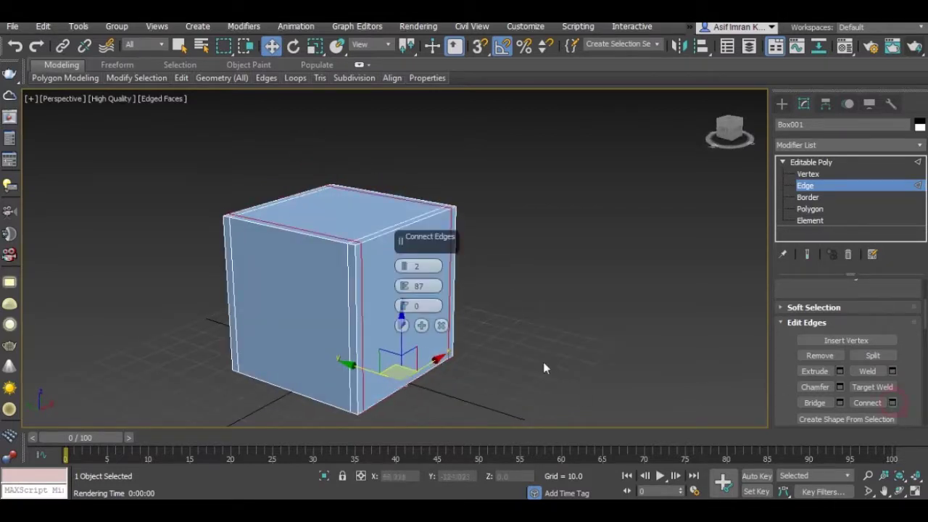
pyautogui.click(401, 324)
# Add inset loops beside the left face's vertical edges, then enter Polygon level.
pyautogui.keyDown('alt'); pyautogui.moveTo(401, 324); pyautogui.dragTo(379, 284, button='middle'); pyautogui.keyUp('alt')
pyautogui.moveTo(379, 284); pyautogui.dragTo(146, 276)
pyautogui.moveTo(587, 299); pyautogui.dragTo(588, 300)
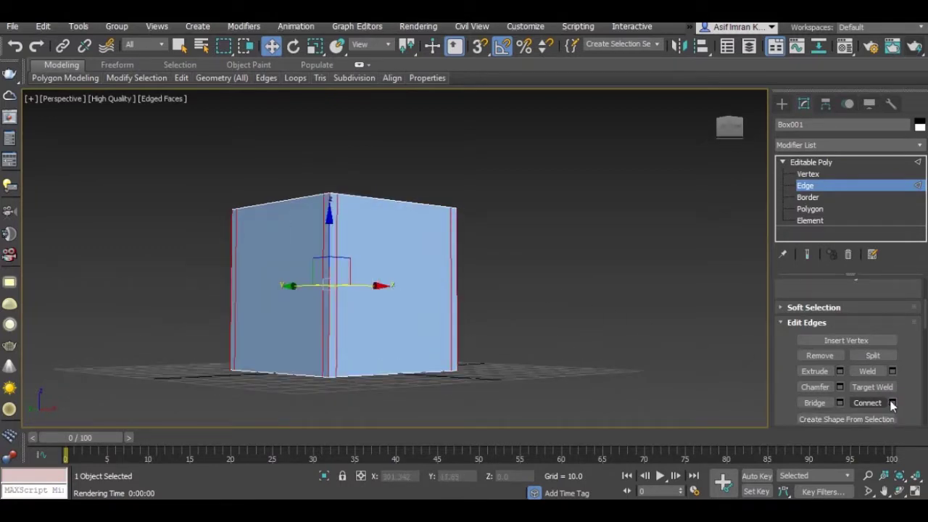
pyautogui.click(403, 324)
pyautogui.moveTo(385, 255)
pyautogui.keyDown('alt'); pyautogui.mouseDown(button='middle')
pyautogui.moveTo(400, 280)
pyautogui.moveTo(393, 273)
pyautogui.mouseUp(button='middle'); pyautogui.keyUp('alt')
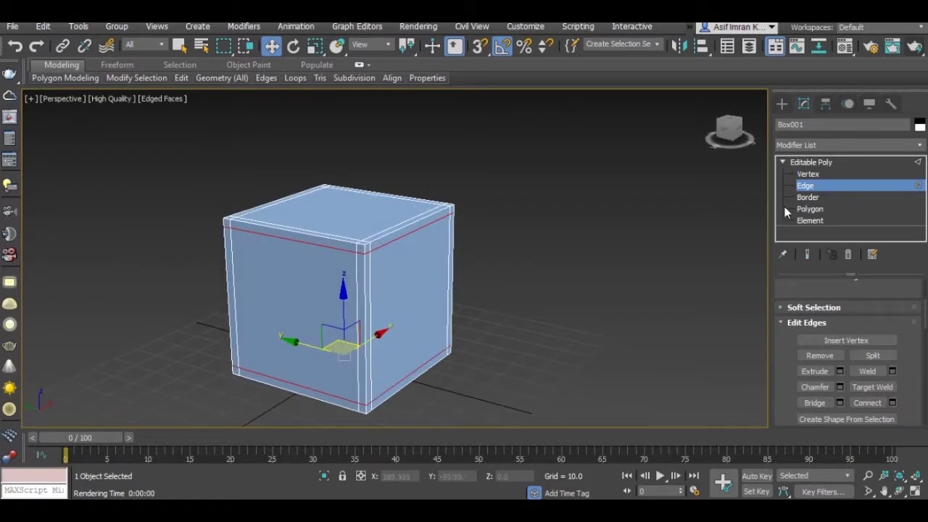
pyautogui.click(808, 209)
pyautogui.scroll(3, 368, 255)
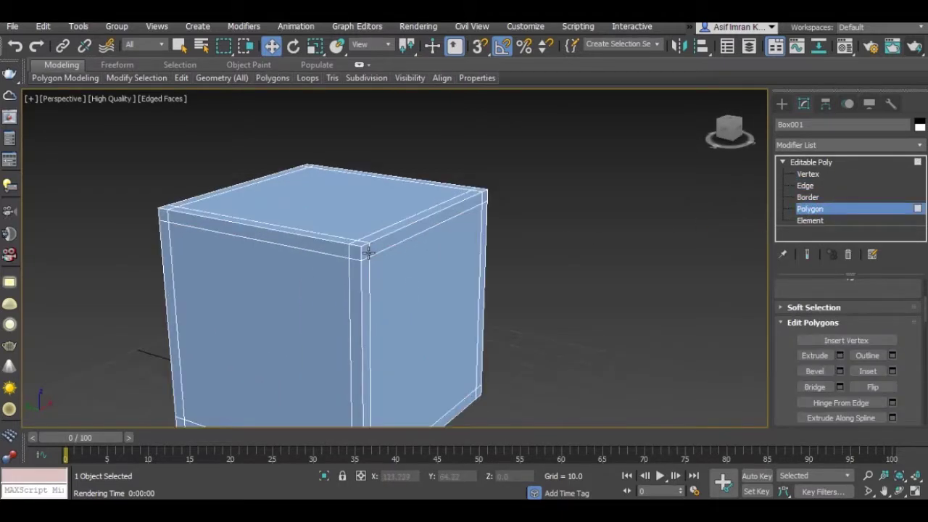
# Select the top border ring, a vertical corner strip and the bottom border ring.
pyautogui.click(367, 255)
pyautogui.keyDown('shift'); pyautogui.click(362, 249); pyautogui.keyUp('shift')
pyautogui.moveTo(364, 278)
pyautogui.mouseDown(button='middle')
pyautogui.moveTo(372, 250)
pyautogui.moveTo(400, 366)
pyautogui.mouseUp(button='middle')
pyautogui.keyDown('ctrl'); pyautogui.click(370, 250); pyautogui.keyUp('ctrl')
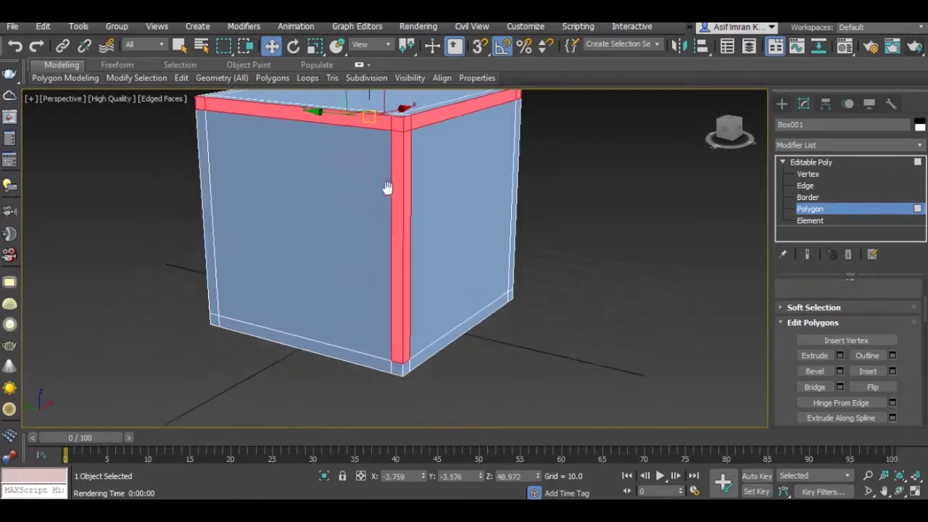
pyautogui.keyDown('shift'); pyautogui.click(321, 325); pyautogui.keyUp('shift')
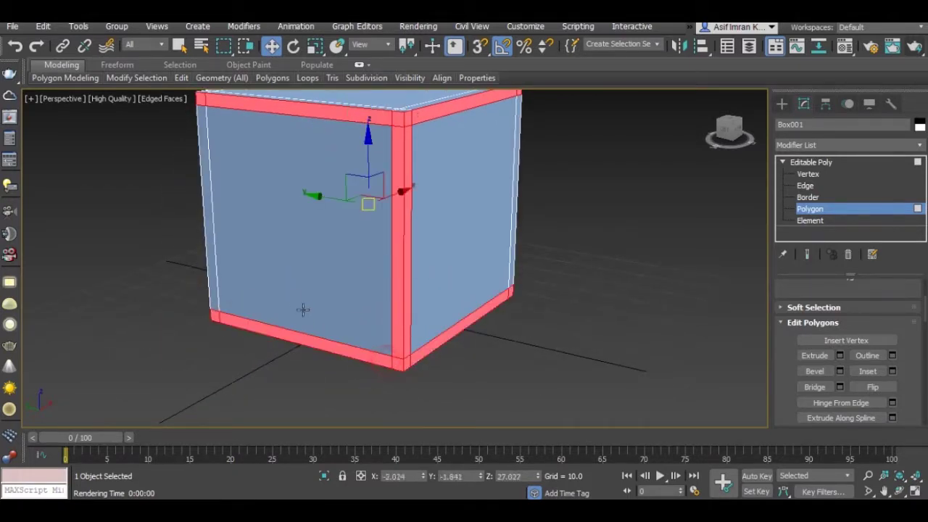
# Add the front corner strip to the border polygon selection.
pyautogui.keyDown('alt'); pyautogui.moveTo(293, 299); pyautogui.dragTo(386, 305, button='middle'); pyautogui.keyUp('alt')
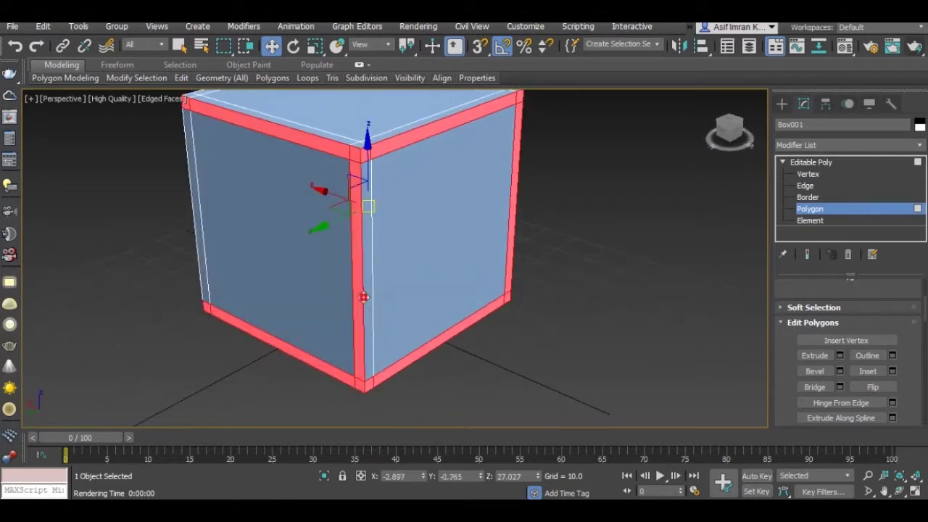
pyautogui.scroll(-3, 355, 294)
pyautogui.keyDown('alt'); pyautogui.moveTo(339, 292); pyautogui.dragTo(424, 289, button='middle'); pyautogui.keyUp('alt')
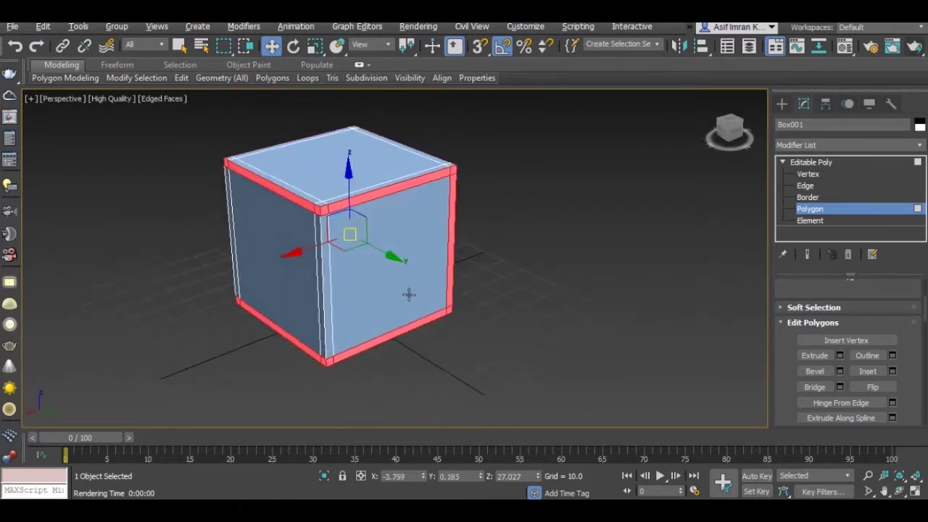
pyautogui.keyDown('shift'); pyautogui.click(328, 327); pyautogui.keyUp('shift')
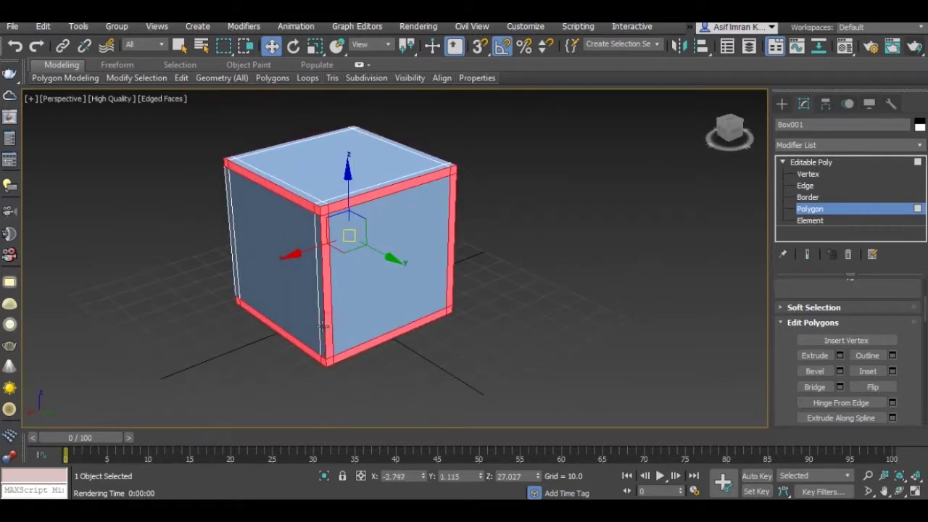
pyautogui.moveTo(399, 321)
pyautogui.keyDown('alt'); pyautogui.mouseDown(button='middle')
pyautogui.moveTo(300, 321)
pyautogui.moveTo(505, 322)
pyautogui.moveTo(428, 313)
pyautogui.mouseUp(button='middle'); pyautogui.keyUp('alt')
pyautogui.keyDown('alt'); pyautogui.moveTo(370, 308); pyautogui.dragTo(481, 238, button='middle'); pyautogui.keyUp('alt')
pyautogui.scroll(5, 311, 277)
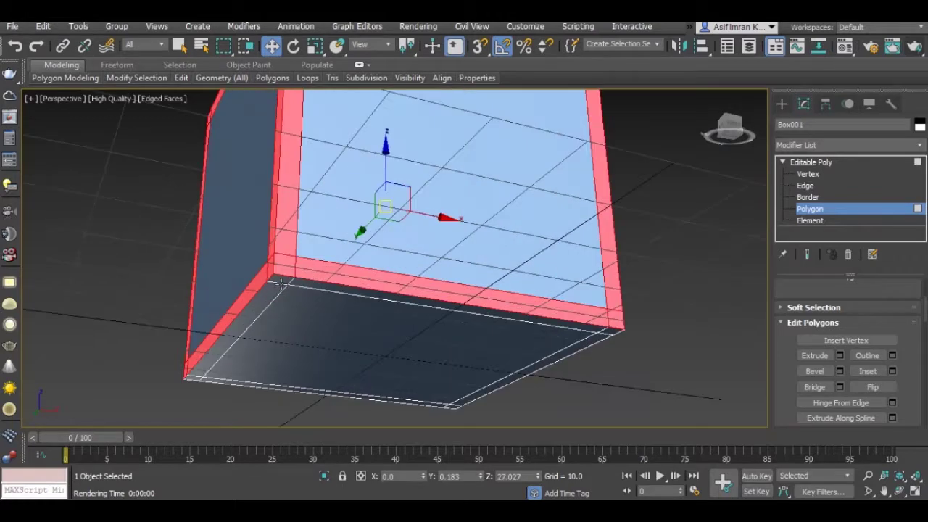
pyautogui.moveTo(281, 279)
pyautogui.mouseDown()
pyautogui.moveTo(304, 285)
pyautogui.moveTo(235, 371)
pyautogui.moveTo(209, 381)
pyautogui.mouseUp()
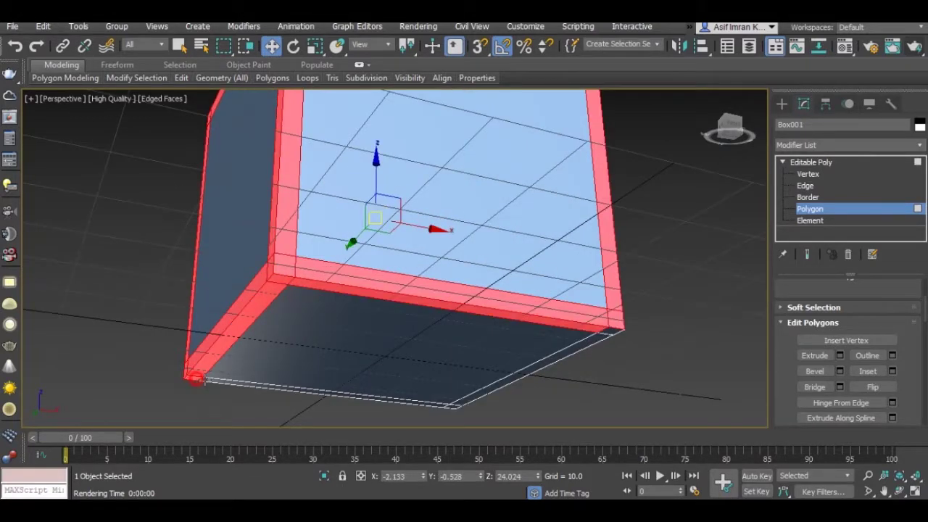
# Add the bottom-right edge strip and remaining corner polygons to the selection.
pyautogui.keyDown('ctrl'); pyautogui.click(477, 395); pyautogui.keyUp('ctrl')
pyautogui.keyDown('ctrl'); pyautogui.click(452, 409); pyautogui.keyUp('ctrl')
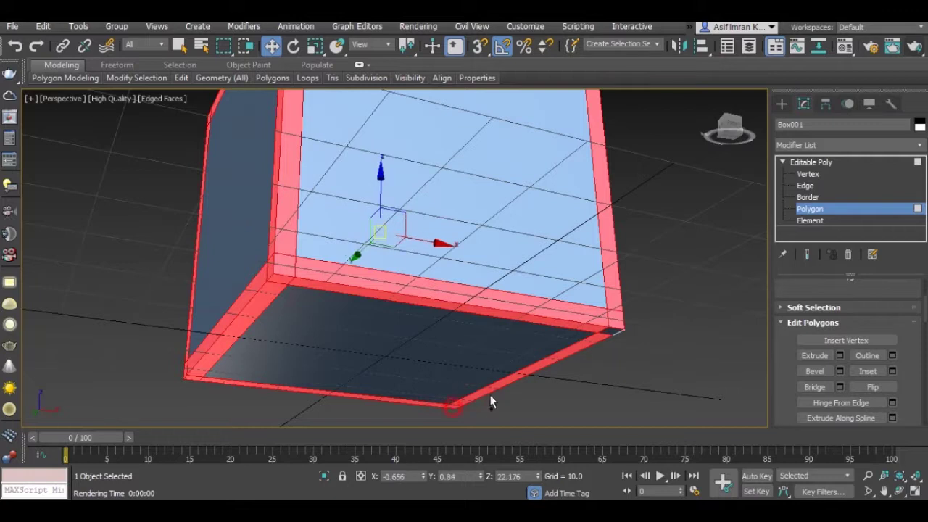
pyautogui.keyDown('ctrl'); pyautogui.click(611, 332); pyautogui.keyUp('ctrl')
pyautogui.keyDown('alt'); pyautogui.moveTo(539, 285); pyautogui.dragTo(444, 187, button='middle'); pyautogui.keyUp('alt')
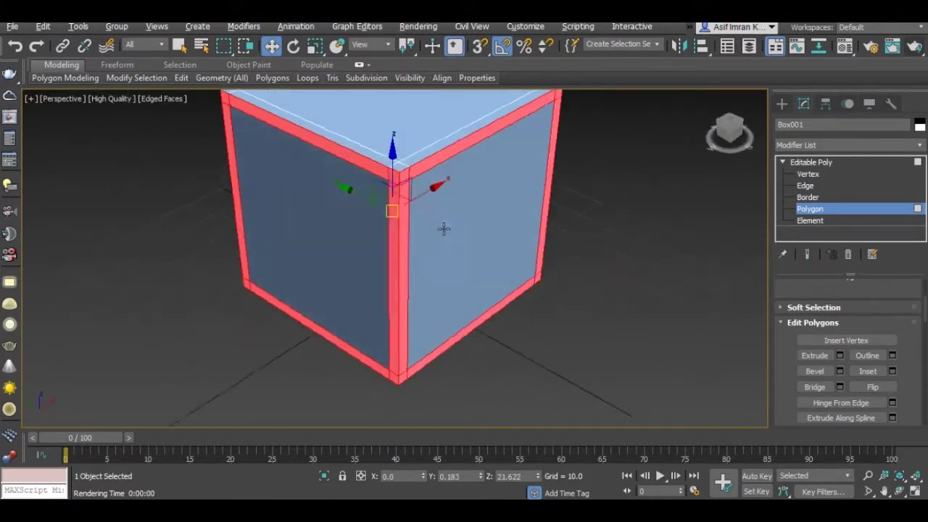
pyautogui.scroll(2, 444, 186)
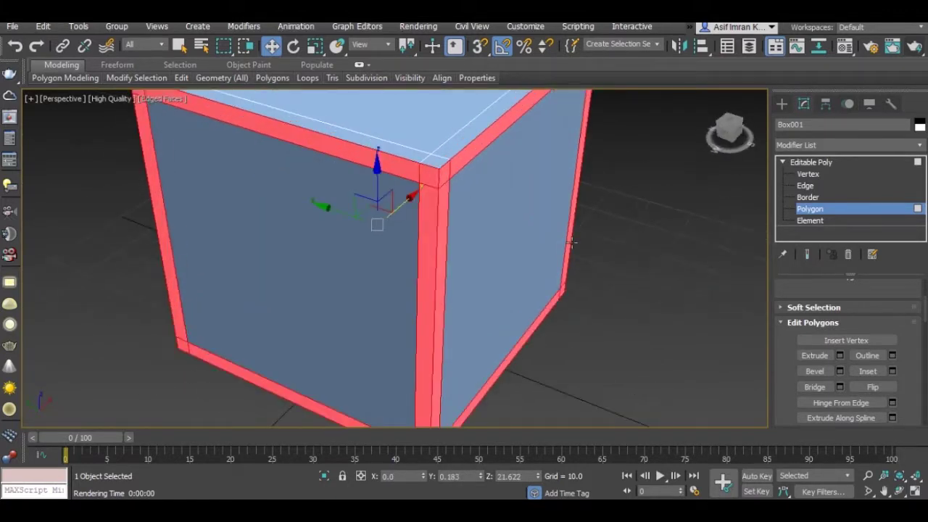
pyautogui.click(839, 356)
# Extrude the border strips by Local Normal with a height of 1.0.
pyautogui.click(405, 266)
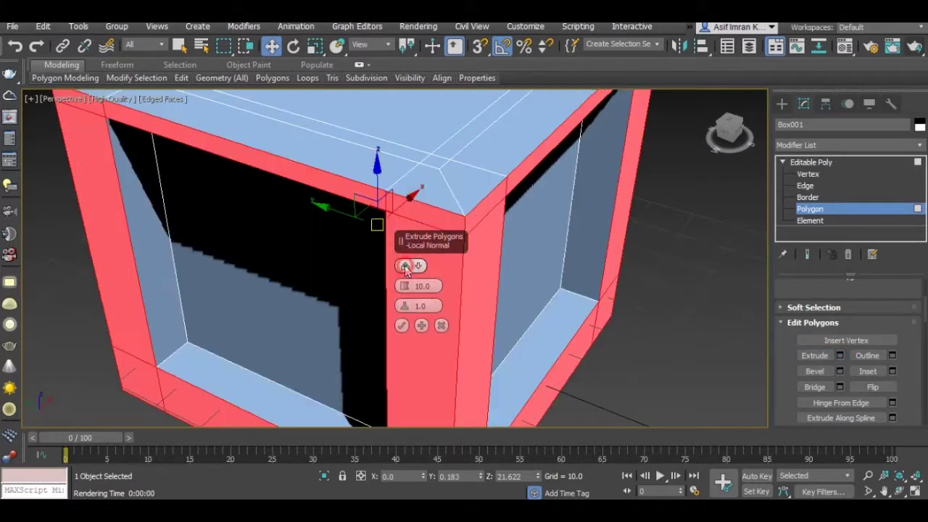
pyautogui.write('1')
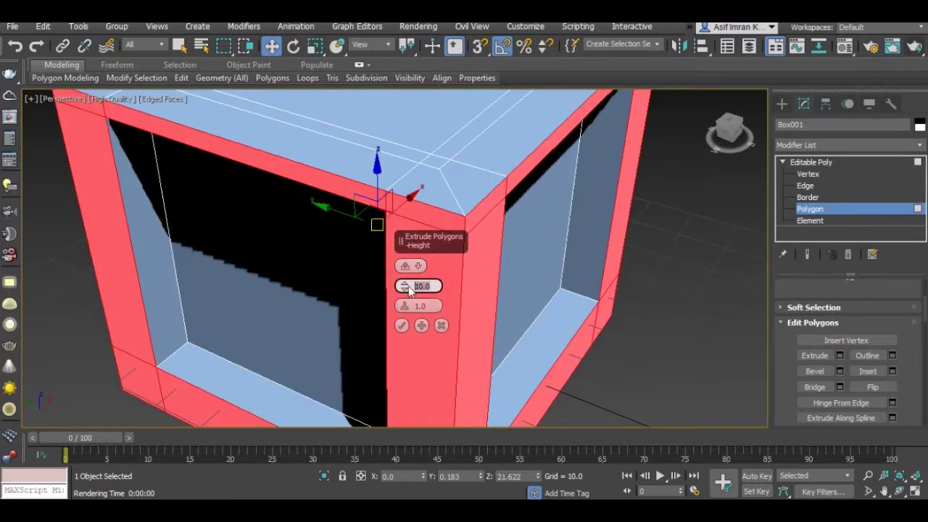
pyautogui.press('Return')
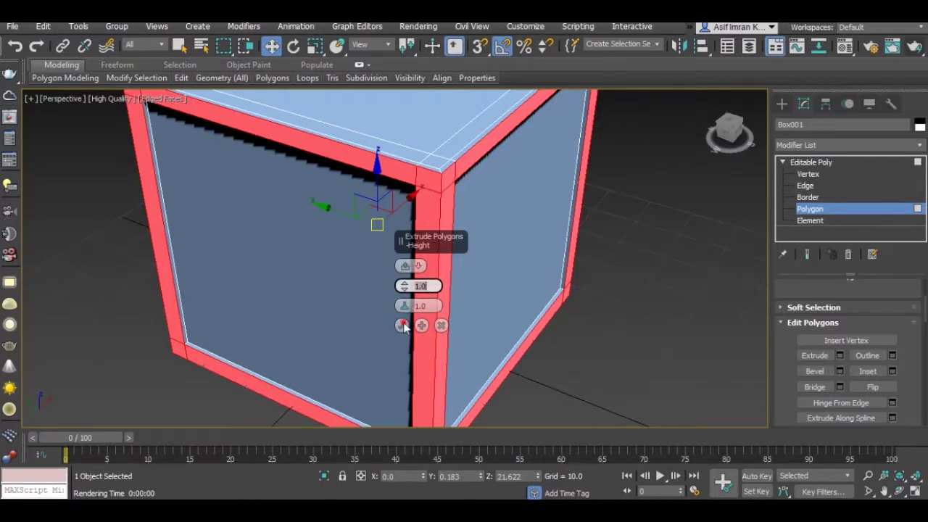
pyautogui.click(404, 326)
pyautogui.scroll(-3, 392, 319)
pyautogui.scroll(-2, 390, 324)
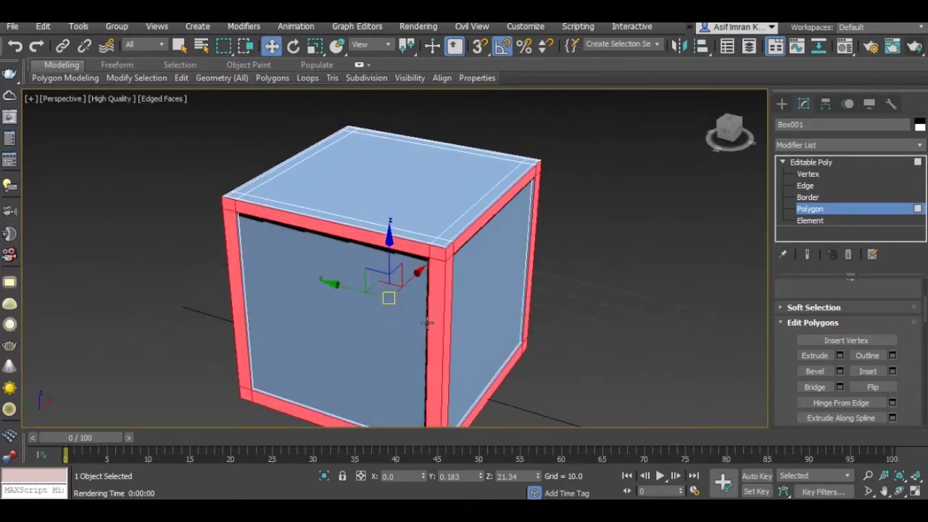
# Extrude the front panel inward by -0.7, then switch to Edge level.
pyautogui.click(840, 355)
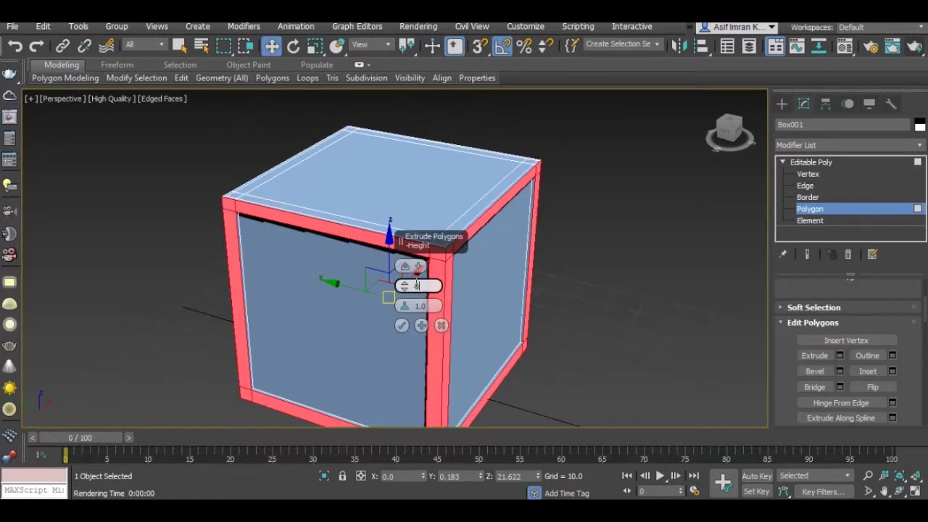
pyautogui.write('-0.7')
pyautogui.click(402, 326)
pyautogui.scroll(2, 406, 301)
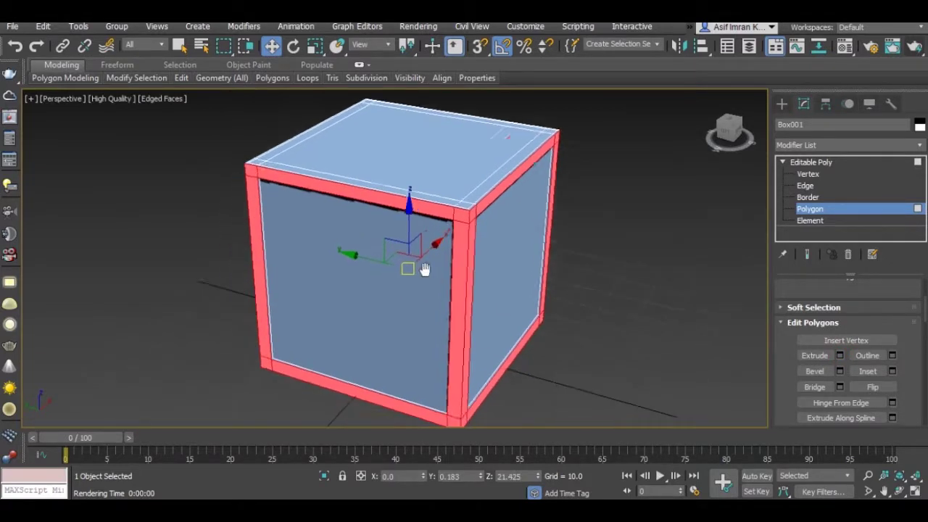
pyautogui.click(806, 186)
pyautogui.scroll(-3, 413, 263)
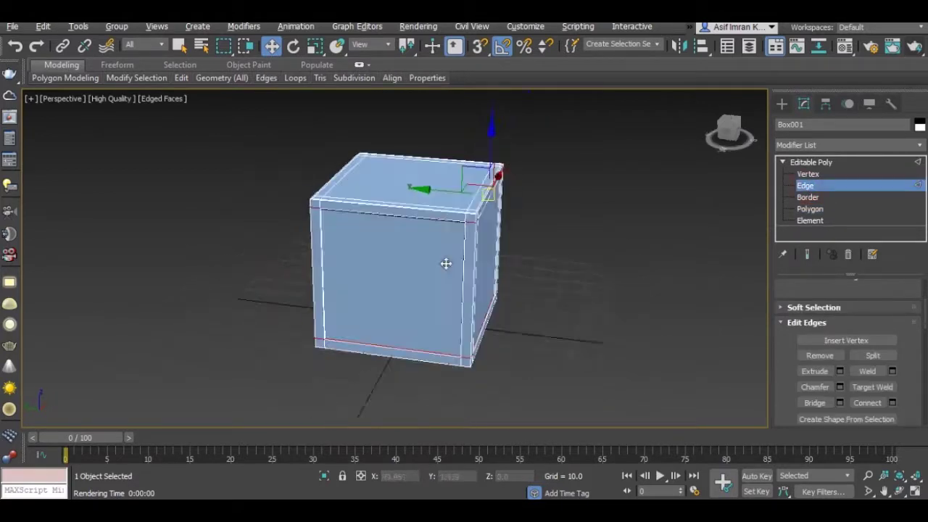
# Connect the selected edges with 7 evenly spaced segments at pinch 0.
pyautogui.keyDown('alt'); pyautogui.moveTo(414, 263); pyautogui.dragTo(435, 242, button='middle'); pyautogui.keyUp('alt')
pyautogui.keyDown('alt'); pyautogui.moveTo(427, 309); pyautogui.dragTo(440, 306, button='middle'); pyautogui.keyUp('alt')
pyautogui.scroll(2, 439, 306)
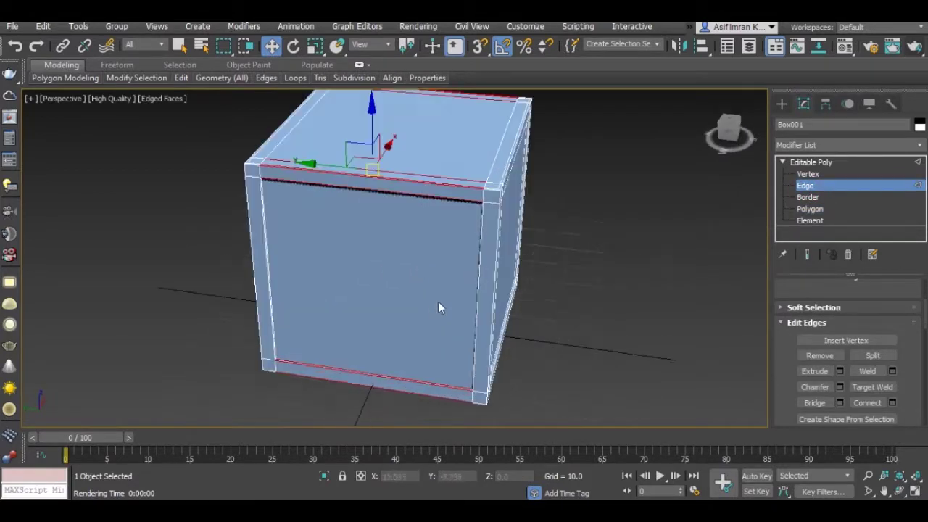
pyautogui.click(893, 403)
pyautogui.moveTo(405, 287); pyautogui.dragTo(412, 287)
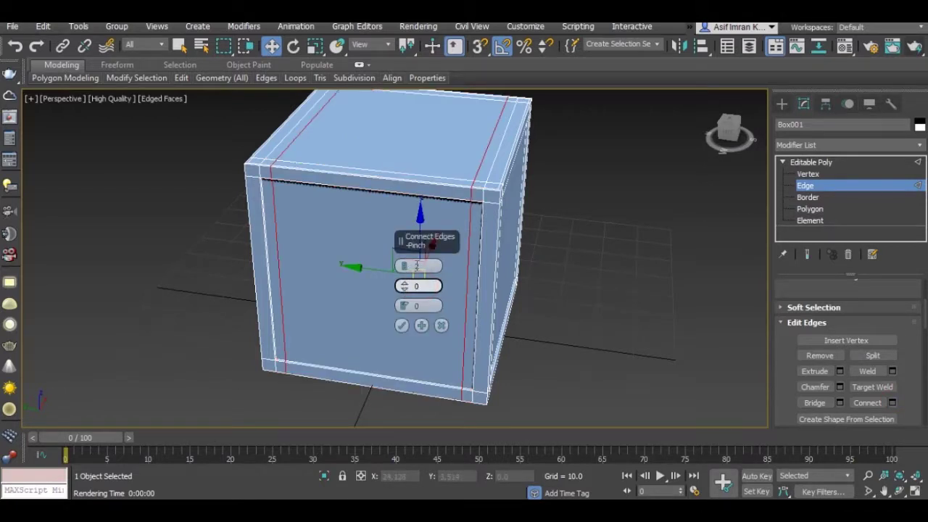
pyautogui.click(417, 266)
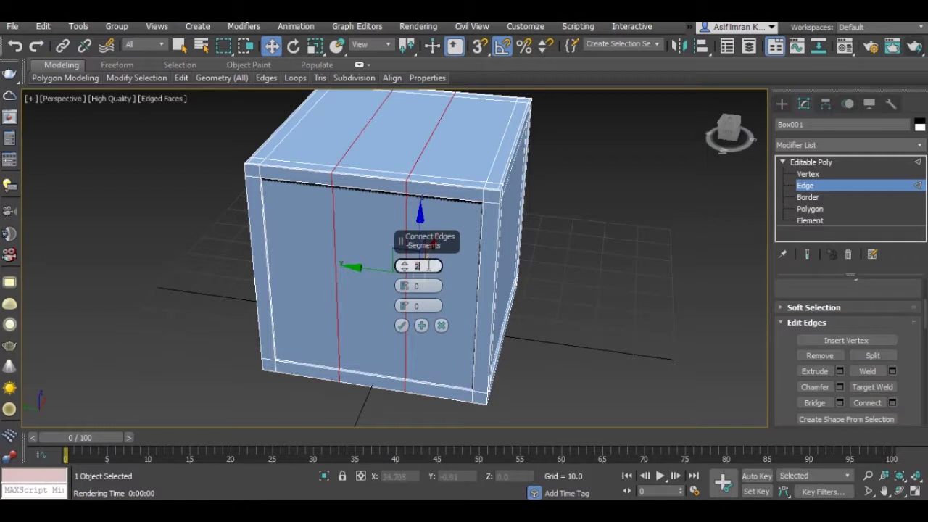
pyautogui.write('7')
pyautogui.press('Return')
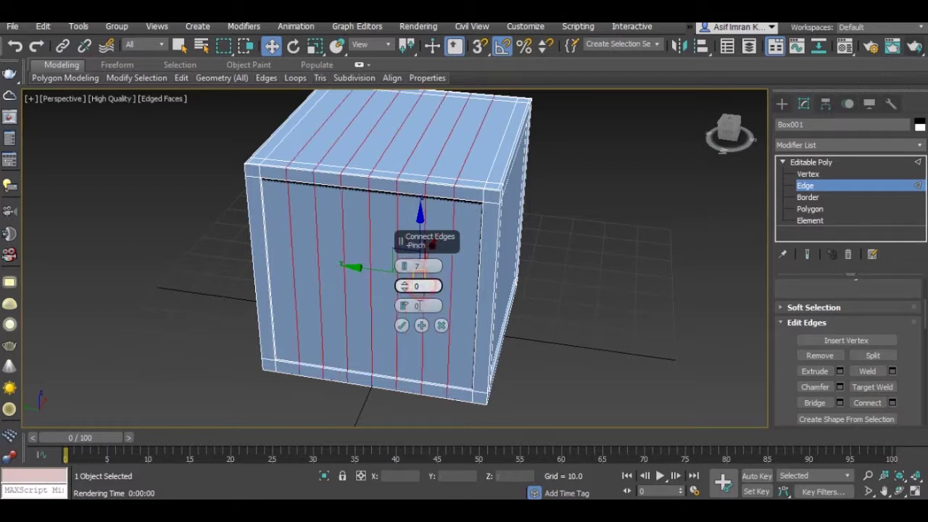
pyautogui.click(403, 324)
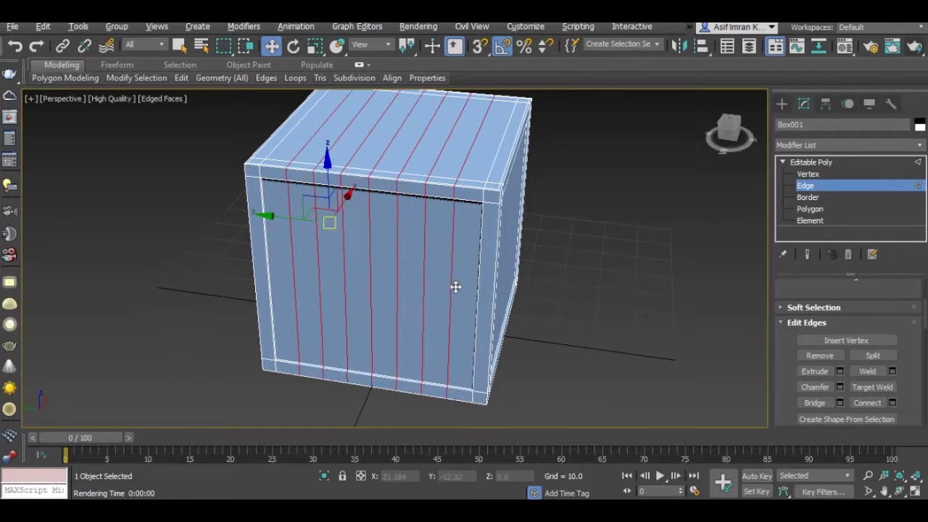
pyautogui.keyDown('alt'); pyautogui.moveTo(456, 287); pyautogui.dragTo(437, 285, button='middle'); pyautogui.keyUp('alt')
pyautogui.scroll(3, 416, 341)
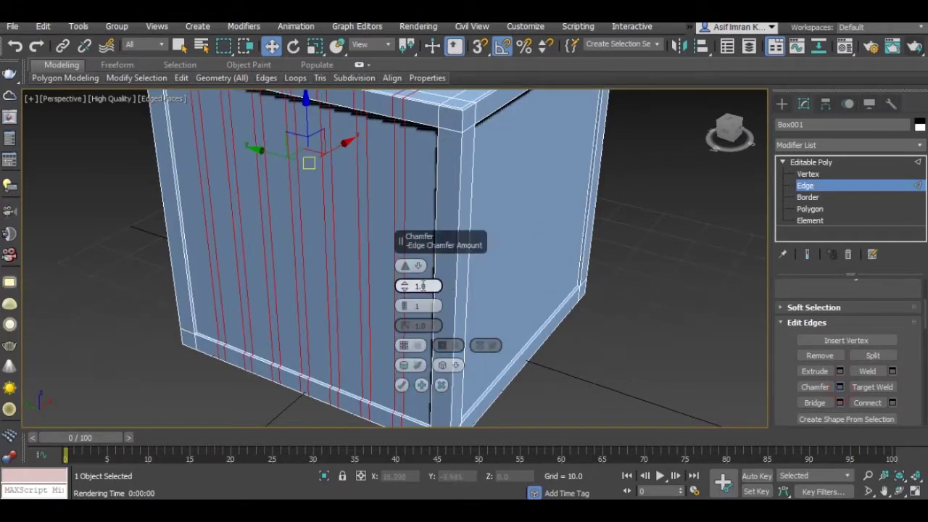
# Chamfer the seven vertical edges with an amount of 2.0.
pyautogui.moveTo(408, 288); pyautogui.dragTo(405, 274)
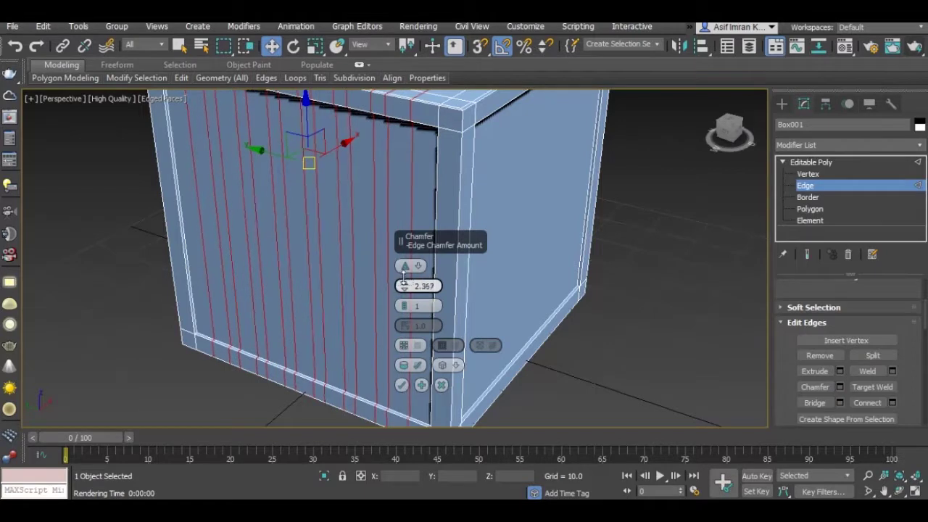
pyautogui.scroll(-3, 279, 306)
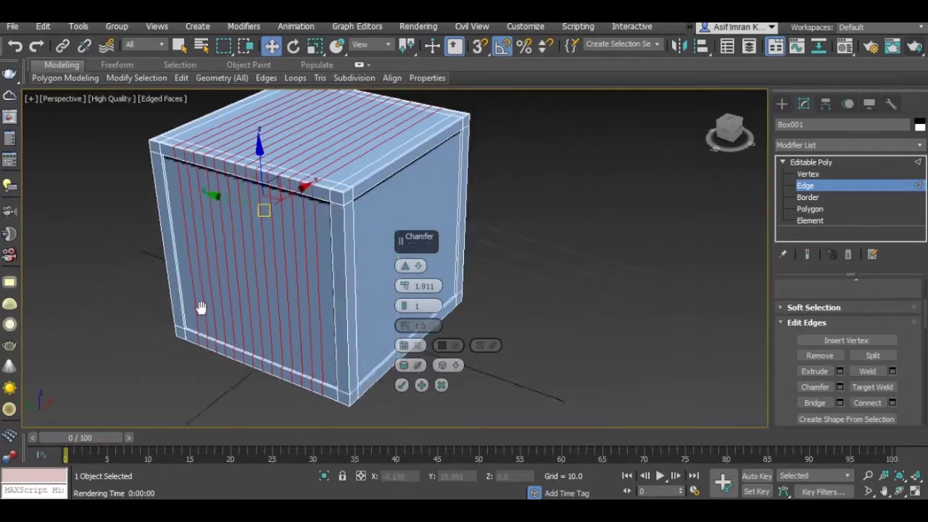
pyautogui.scroll(2, 203, 305)
pyautogui.scroll(3, 221, 298)
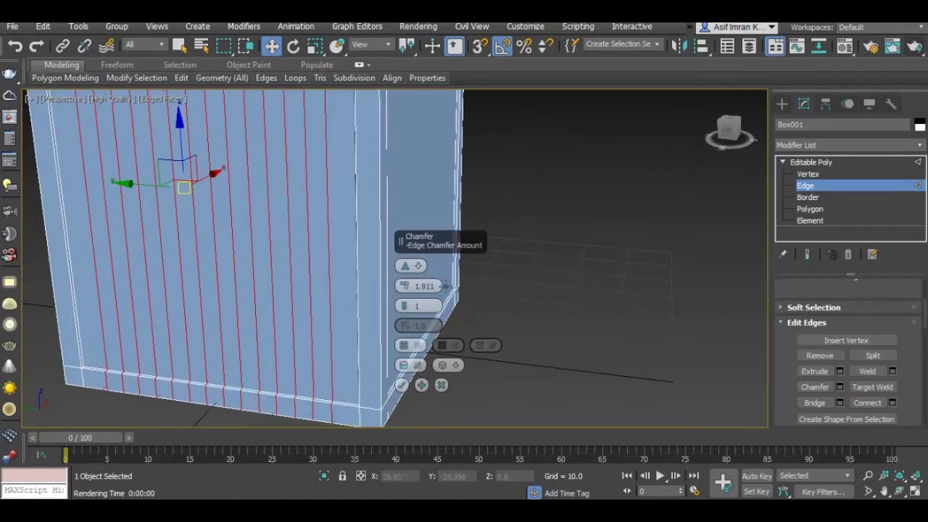
pyautogui.write('2.0')
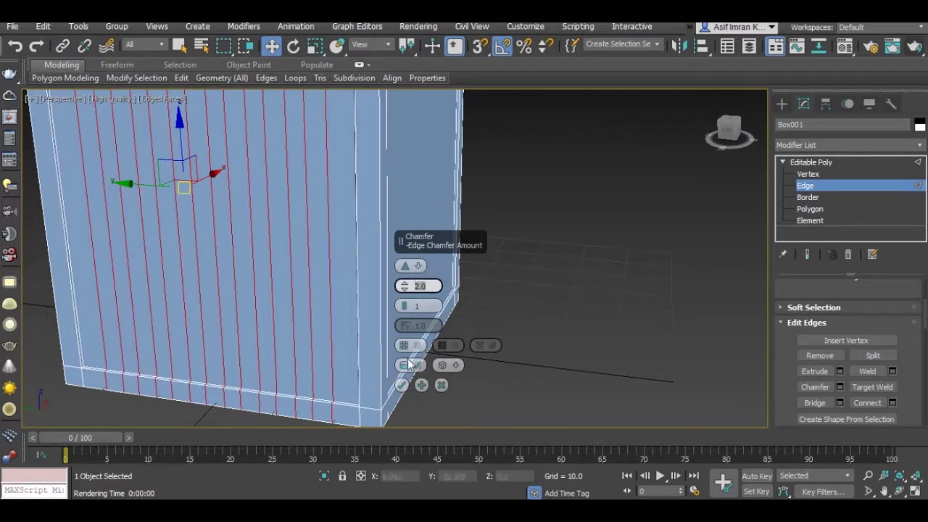
pyautogui.click(403, 384)
pyautogui.scroll(-5, 435, 323)
pyautogui.moveTo(449, 311)
pyautogui.keyDown('alt'); pyautogui.mouseDown(button='middle')
pyautogui.moveTo(472, 321)
pyautogui.moveTo(368, 323)
pyautogui.moveTo(348, 307)
pyautogui.mouseUp(button='middle'); pyautogui.keyUp('alt')
# Ring-select, connect and chamfer matching divisions around the box, then enter Polygon level.
pyautogui.hotkey('alt', 'r')
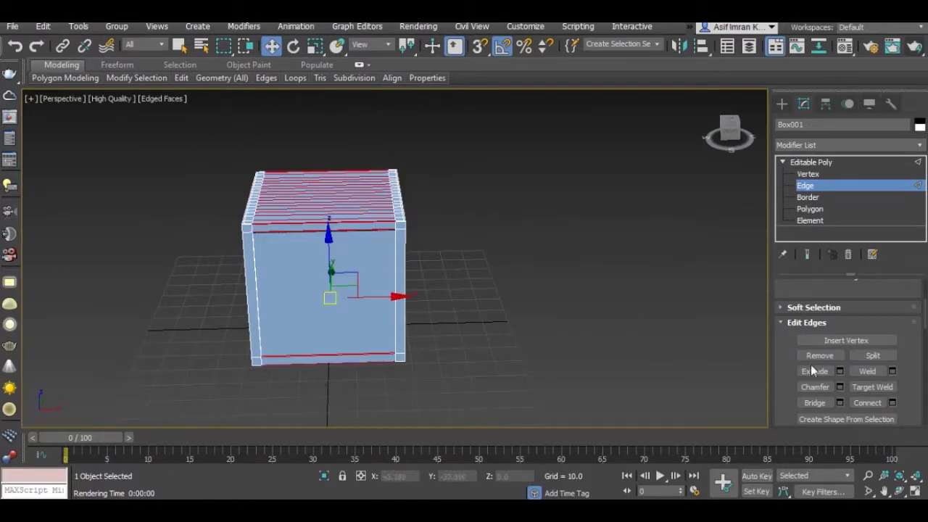
pyautogui.click(892, 404)
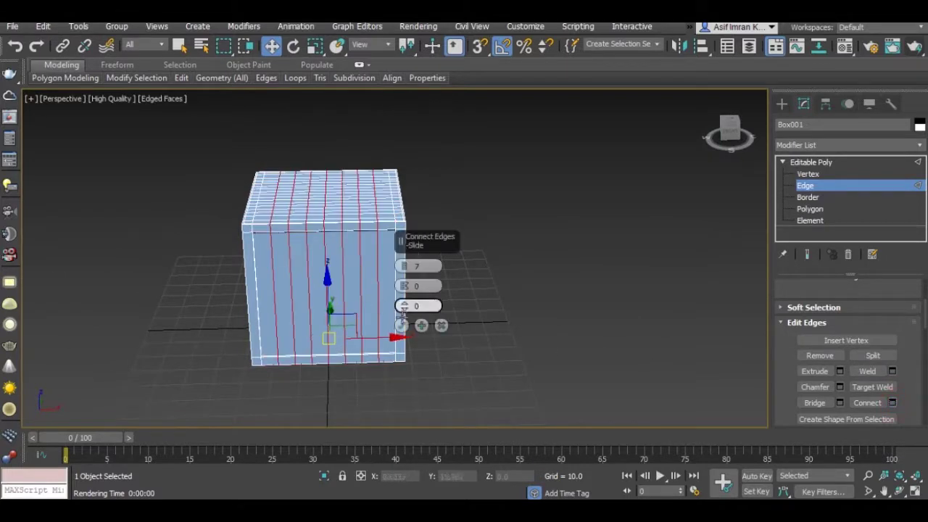
pyautogui.click(400, 323)
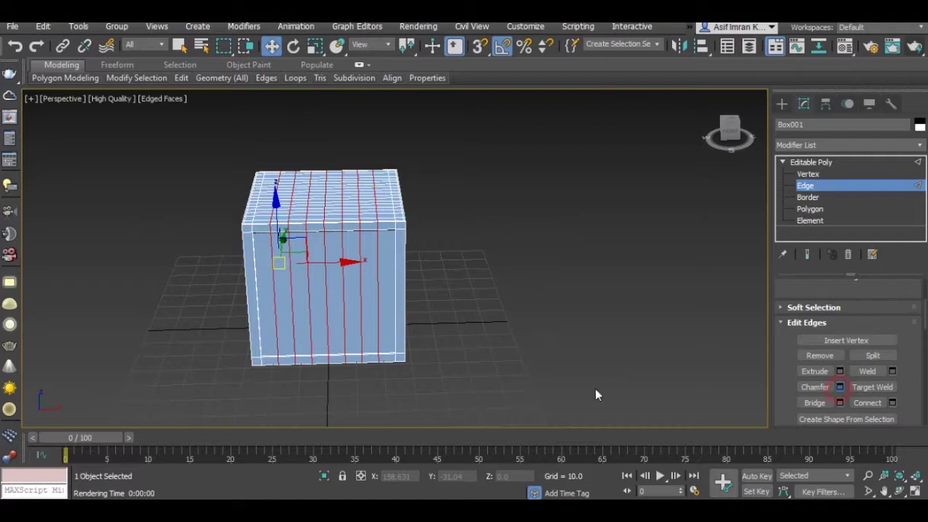
pyautogui.click(401, 381)
pyautogui.moveTo(375, 354)
pyautogui.keyDown('alt'); pyautogui.mouseDown(button='middle')
pyautogui.moveTo(355, 302)
pyautogui.moveTo(396, 300)
pyautogui.mouseUp(button='middle'); pyautogui.keyUp('alt')
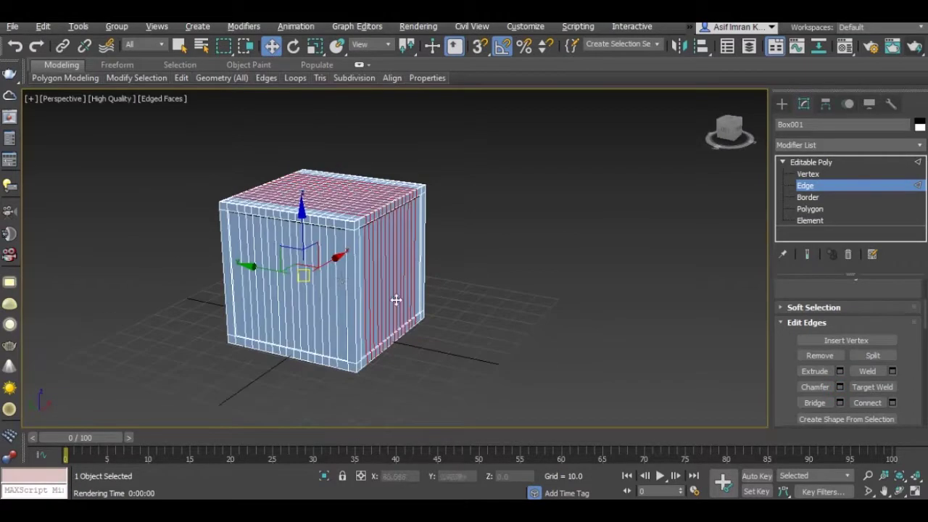
pyautogui.scroll(3, 548, 267)
pyautogui.click(810, 209)
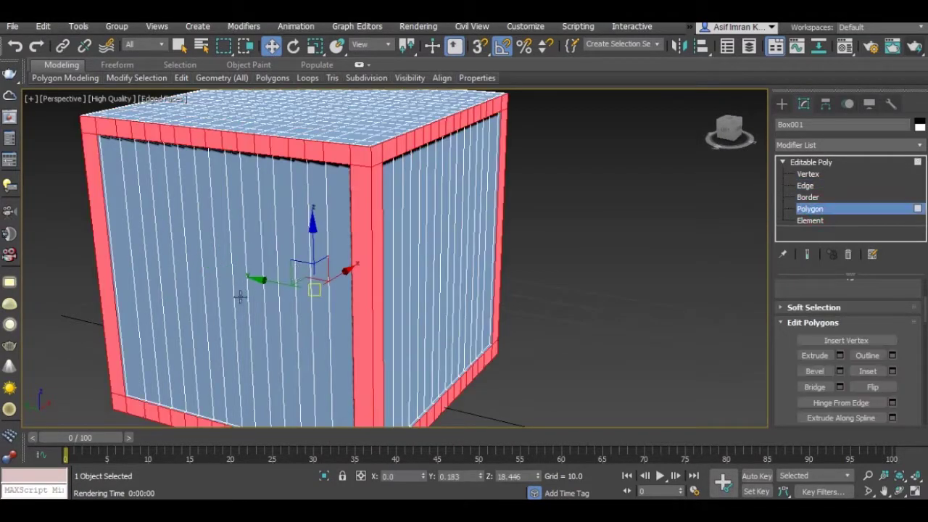
# Select alternating vertical strip polygons across the first side face of Box001.
pyautogui.keyDown('alt'); pyautogui.moveTo(348, 261); pyautogui.dragTo(301, 263, button='middle'); pyautogui.keyUp('alt')
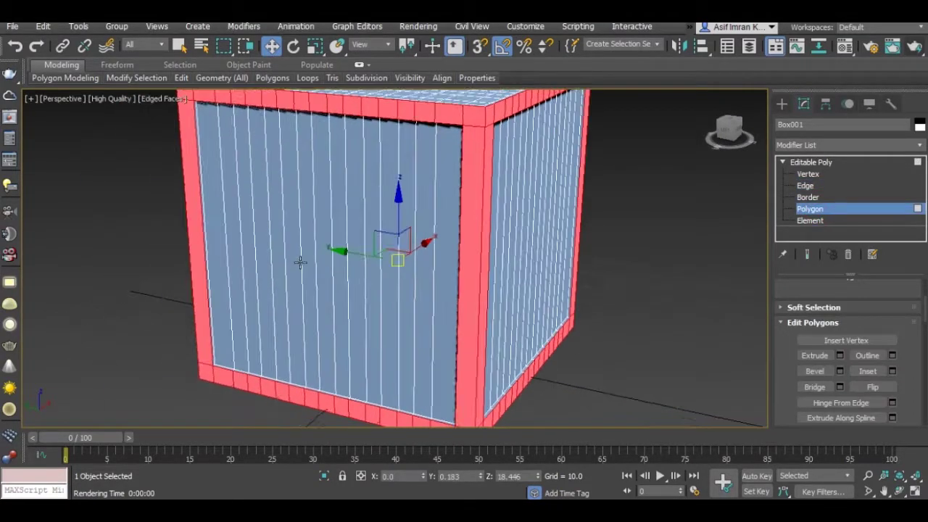
pyautogui.click(220, 257)
pyautogui.keyDown('alt'); pyautogui.moveTo(245, 255); pyautogui.dragTo(261, 264, button='middle'); pyautogui.keyUp('alt')
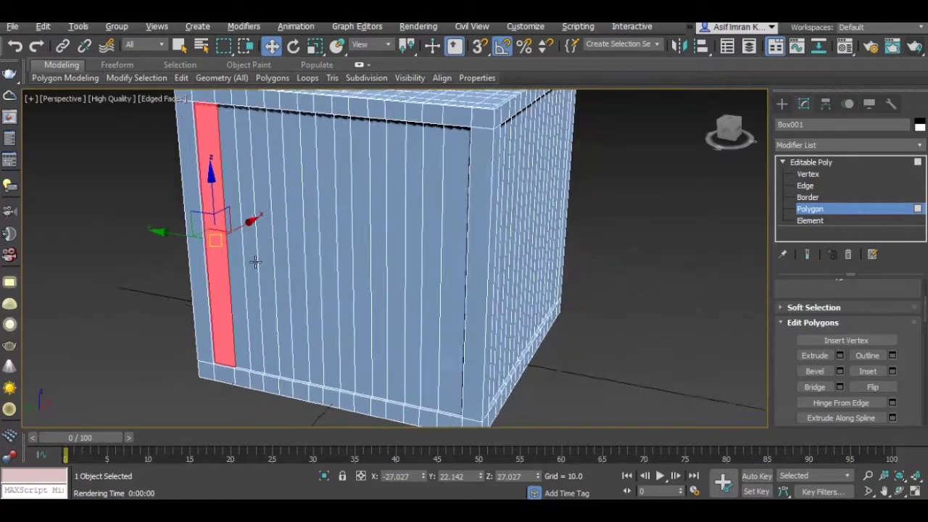
pyautogui.scroll(3, 242, 256)
pyautogui.keyDown('ctrl'); pyautogui.click(257, 255); pyautogui.keyUp('ctrl')
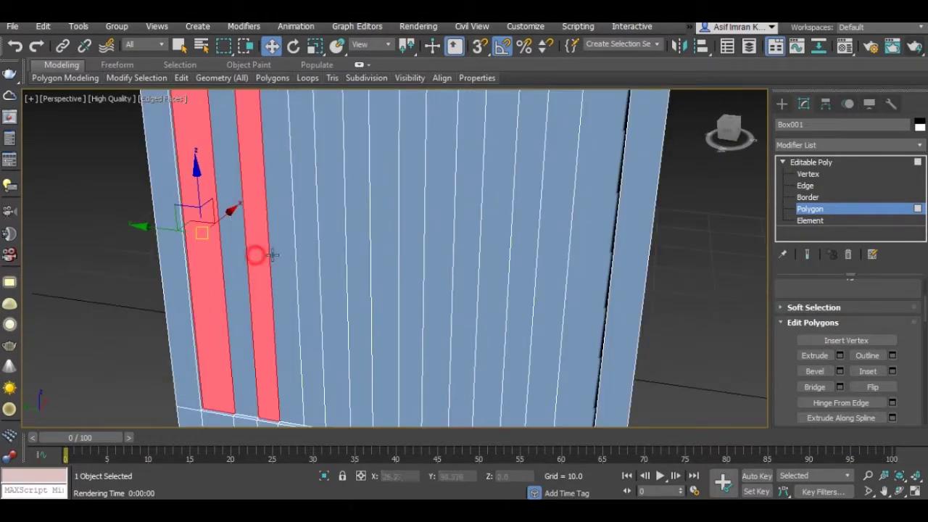
pyautogui.keyDown('ctrl'); pyautogui.click(298, 253); pyautogui.keyUp('ctrl')
pyautogui.keyDown('ctrl'); pyautogui.click(350, 251); pyautogui.keyUp('ctrl')
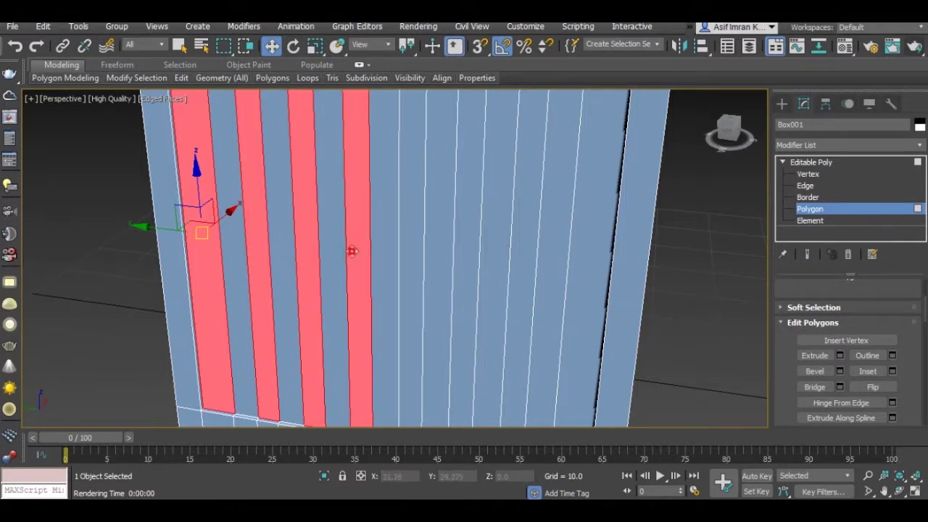
pyautogui.keyDown('ctrl'); pyautogui.click(419, 251); pyautogui.keyUp('ctrl')
pyautogui.keyDown('ctrl'); pyautogui.click(464, 250); pyautogui.keyUp('ctrl')
pyautogui.keyDown('ctrl'); pyautogui.click(517, 250); pyautogui.keyUp('ctrl')
pyautogui.keyDown('ctrl'); pyautogui.click(591, 258); pyautogui.keyUp('ctrl')
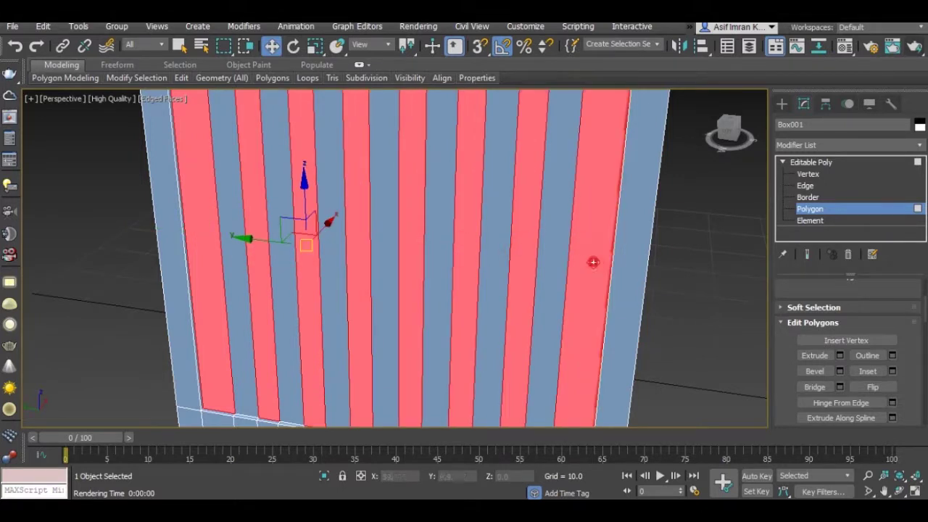
pyautogui.scroll(-5, 591, 258)
# Add the alternating vertical strips on the second side face to the selection.
pyautogui.moveTo(529, 258)
pyautogui.keyDown('alt'); pyautogui.mouseDown(button='middle')
pyautogui.moveTo(543, 290)
pyautogui.moveTo(376, 281)
pyautogui.mouseUp(button='middle'); pyautogui.keyUp('alt')
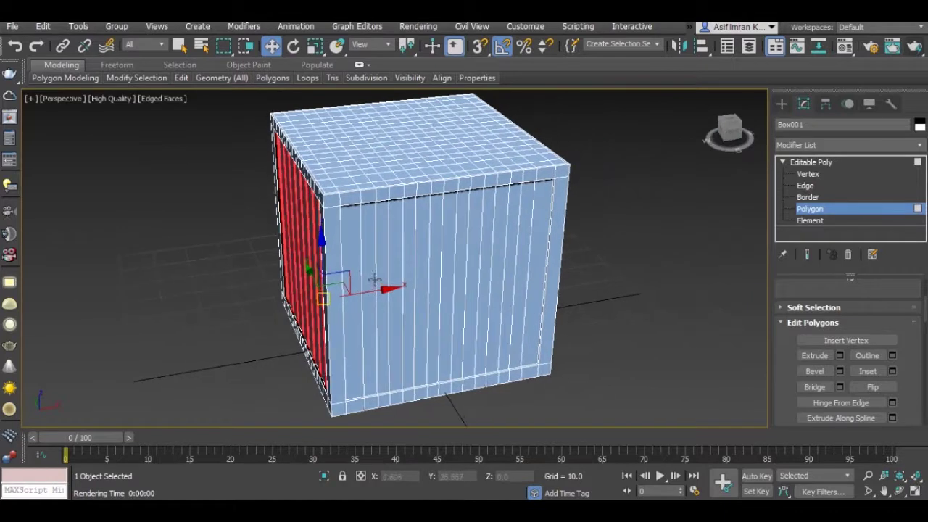
pyautogui.keyDown('ctrl'); pyautogui.click(353, 261); pyautogui.keyUp('ctrl')
pyautogui.keyDown('ctrl'); pyautogui.click(382, 256); pyautogui.keyUp('ctrl')
pyautogui.keyDown('ctrl'); pyautogui.click(407, 254); pyautogui.keyUp('ctrl')
pyautogui.keyDown('ctrl'); pyautogui.click(435, 250); pyautogui.keyUp('ctrl')
pyautogui.keyDown('ctrl'); pyautogui.click(461, 249); pyautogui.keyUp('ctrl')
pyautogui.keyDown('ctrl'); pyautogui.click(486, 246); pyautogui.keyUp('ctrl')
pyautogui.keyDown('ctrl'); pyautogui.click(510, 242); pyautogui.keyUp('ctrl')
pyautogui.keyDown('ctrl'); pyautogui.click(538, 236); pyautogui.keyUp('ctrl')
# Add the alternating vertical strips on the third side face to the selection.
pyautogui.keyDown('alt'); pyautogui.moveTo(474, 236); pyautogui.dragTo(435, 246, button='middle'); pyautogui.keyUp('alt')
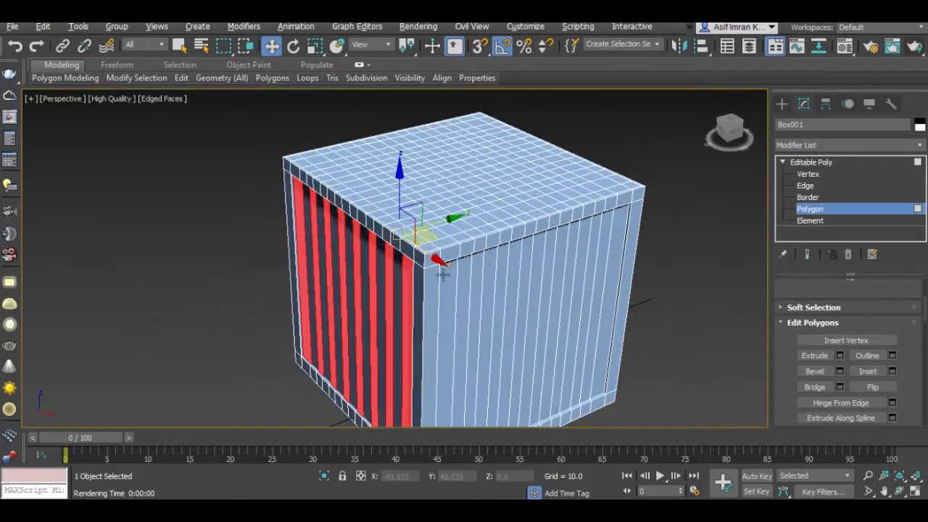
pyautogui.keyDown('ctrl'); pyautogui.click(450, 298); pyautogui.keyUp('ctrl')
pyautogui.keyDown('ctrl'); pyautogui.click(478, 287); pyautogui.keyUp('ctrl')
pyautogui.keyDown('ctrl'); pyautogui.click(501, 283); pyautogui.keyUp('ctrl')
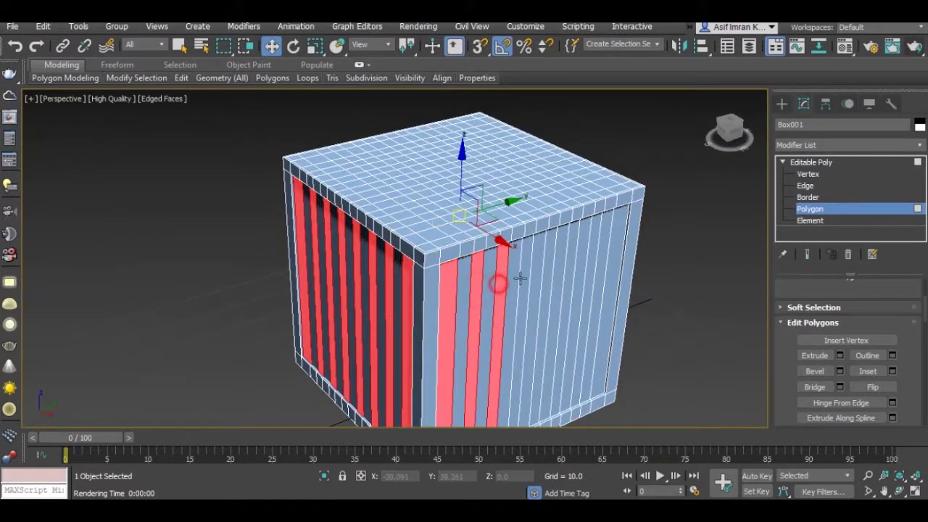
pyautogui.keyDown('ctrl'); pyautogui.click(526, 276); pyautogui.keyUp('ctrl')
pyautogui.keyDown('ctrl'); pyautogui.click(551, 269); pyautogui.keyUp('ctrl')
pyautogui.keyDown('ctrl'); pyautogui.click(575, 264); pyautogui.keyUp('ctrl')
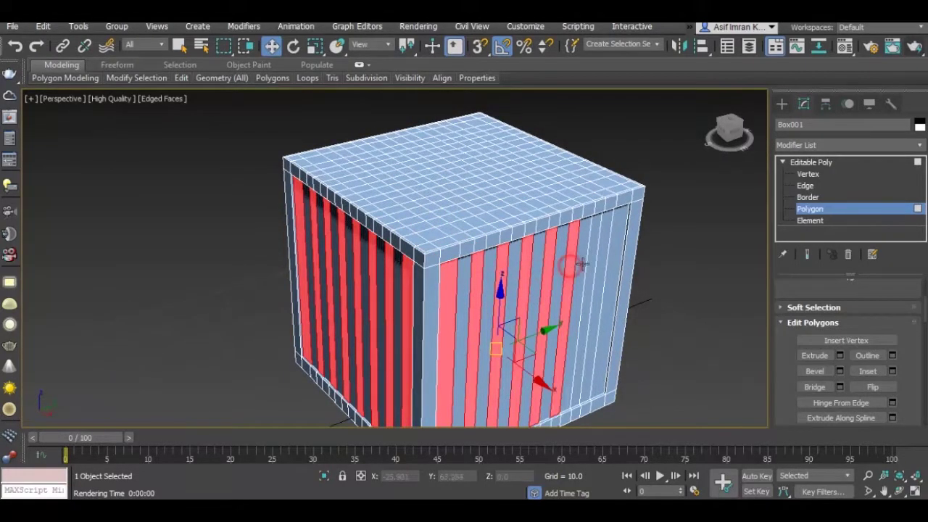
pyautogui.keyDown('ctrl'); pyautogui.click(590, 262); pyautogui.keyUp('ctrl')
pyautogui.keyDown('ctrl'); pyautogui.click(610, 258); pyautogui.keyUp('ctrl')
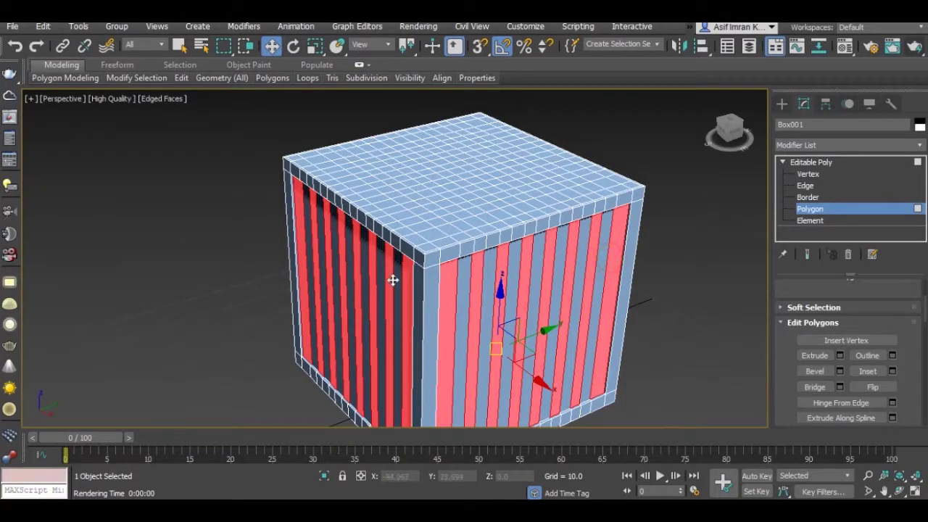
pyautogui.scroll(-4, 392, 280)
# Add the alternating strips on the last side face and orbit to check every side.
pyautogui.moveTo(392, 279)
pyautogui.keyDown('alt'); pyautogui.mouseDown(button='middle')
pyautogui.moveTo(213, 261)
pyautogui.moveTo(276, 286)
pyautogui.mouseUp(button='middle'); pyautogui.keyUp('alt')
pyautogui.scroll(5, 276, 287)
pyautogui.keyDown('ctrl'); pyautogui.click(328, 262); pyautogui.keyUp('ctrl')
pyautogui.keyDown('ctrl'); pyautogui.click(354, 261); pyautogui.keyUp('ctrl')
pyautogui.keyDown('ctrl'); pyautogui.click(390, 258); pyautogui.keyUp('ctrl')
pyautogui.keyDown('ctrl'); pyautogui.click(424, 257); pyautogui.keyUp('ctrl')
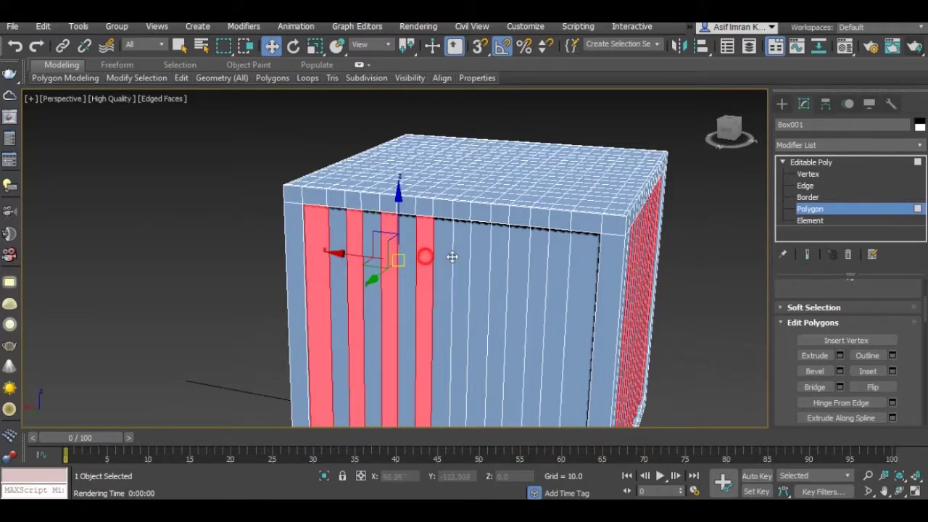
pyautogui.keyDown('ctrl'); pyautogui.click(452, 256); pyautogui.keyUp('ctrl')
pyautogui.keyDown('ctrl'); pyautogui.click(496, 262); pyautogui.keyUp('ctrl')
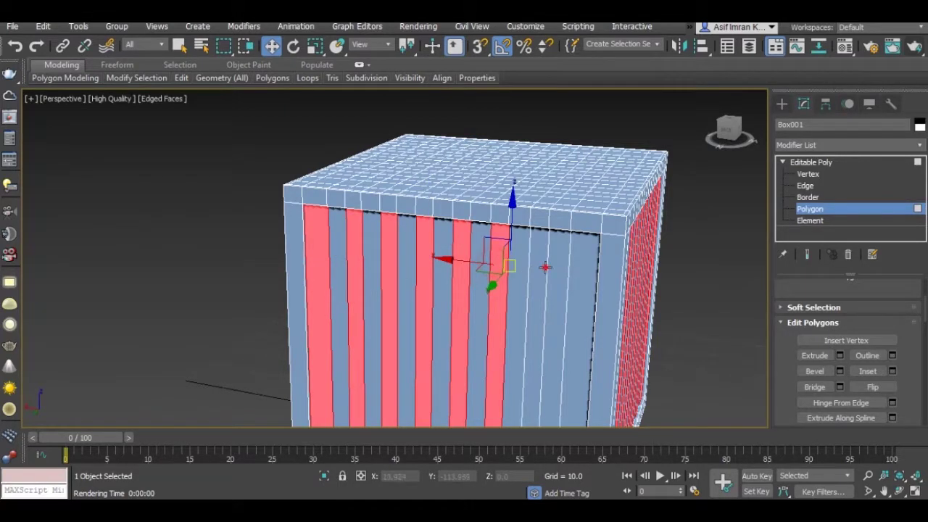
pyautogui.keyDown('ctrl'); pyautogui.click(536, 266); pyautogui.keyUp('ctrl')
pyautogui.keyDown('ctrl'); pyautogui.click(576, 268); pyautogui.keyUp('ctrl')
pyautogui.scroll(-2, 576, 268)
pyautogui.keyDown('alt'); pyautogui.moveTo(576, 268); pyautogui.dragTo(526, 284, button='middle'); pyautogui.keyUp('alt')
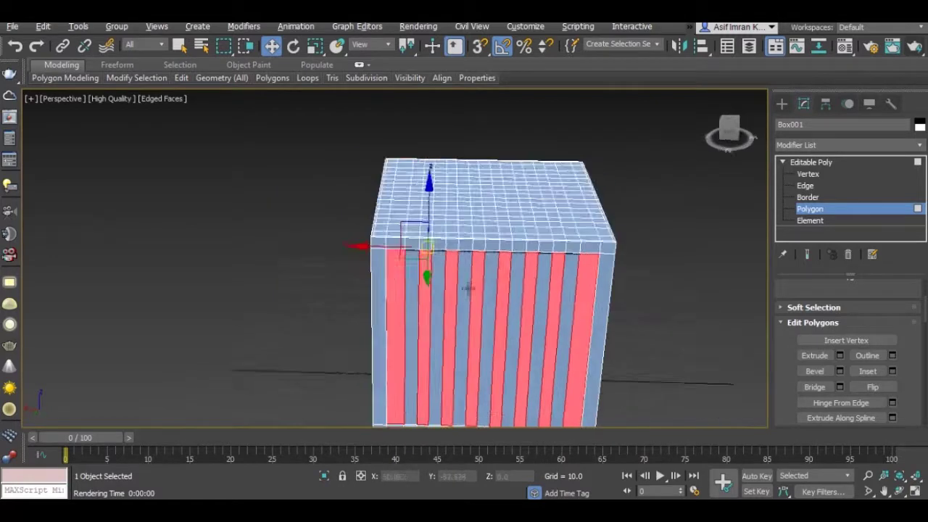
pyautogui.moveTo(371, 279)
pyautogui.keyDown('alt'); pyautogui.mouseDown(button='middle')
pyautogui.moveTo(558, 274)
pyautogui.moveTo(569, 335)
pyautogui.mouseUp(button='middle'); pyautogui.keyUp('alt')
pyautogui.scroll(3, 568, 335)
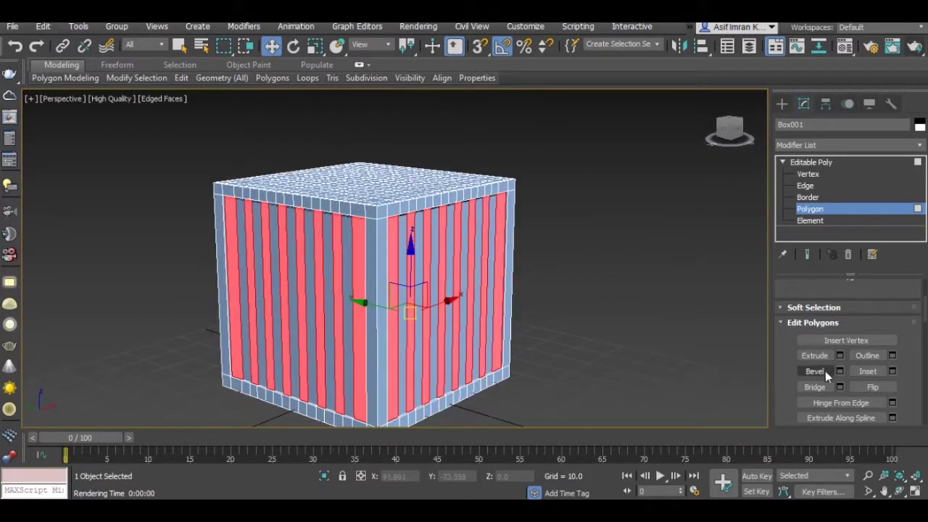
# Extrude the selected strip polygons inward with a Height of -1.0.
pyautogui.click(839, 356)
pyautogui.moveTo(268, 289)
pyautogui.mouseDown(button='middle')
pyautogui.moveTo(256, 288)
pyautogui.moveTo(240, 218)
pyautogui.mouseUp(button='middle')
pyautogui.scroll(4, 300, 385)
pyautogui.moveTo(300, 385); pyautogui.dragTo(269, 338, button='middle')
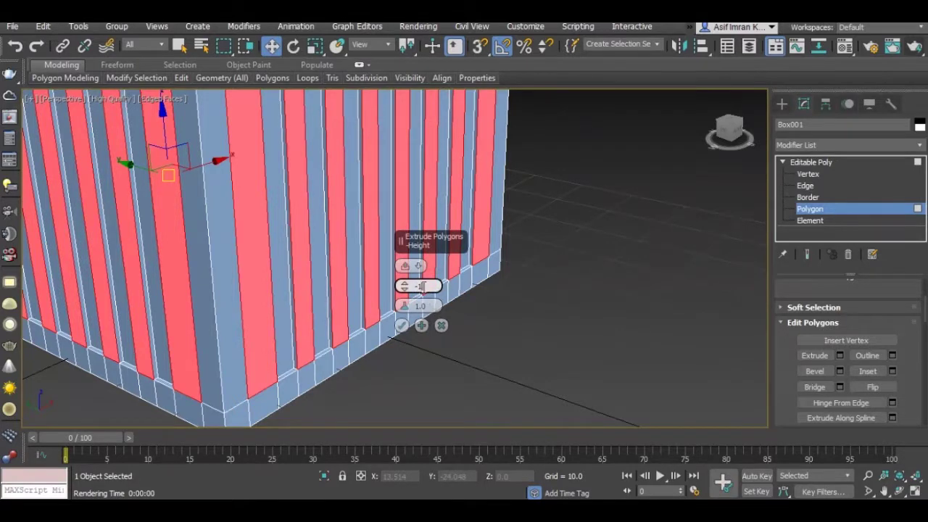
pyautogui.press('Return')
pyautogui.scroll(2, 339, 335)
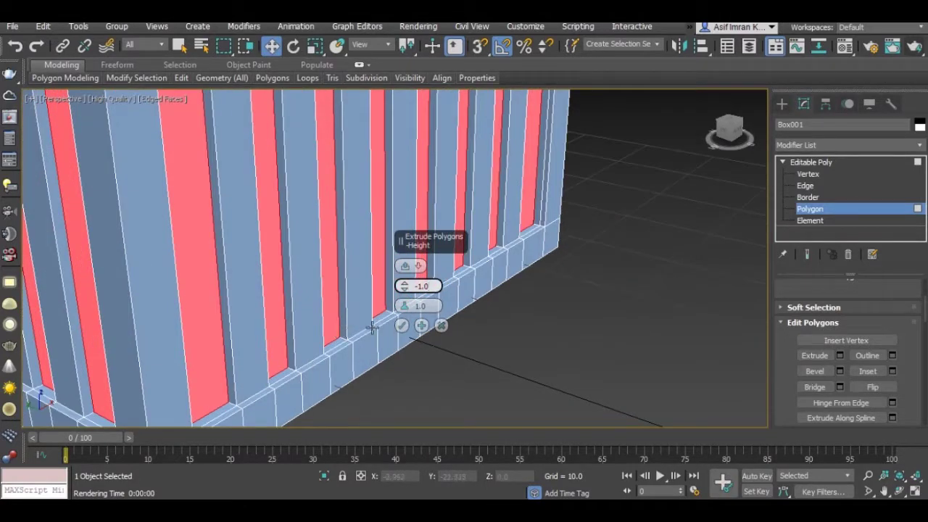
pyautogui.click(400, 325)
pyautogui.scroll(-3, 409, 311)
pyautogui.keyDown('alt'); pyautogui.moveTo(414, 290); pyautogui.dragTo(419, 327, button='middle'); pyautogui.keyUp('alt')
pyautogui.click(293, 111)
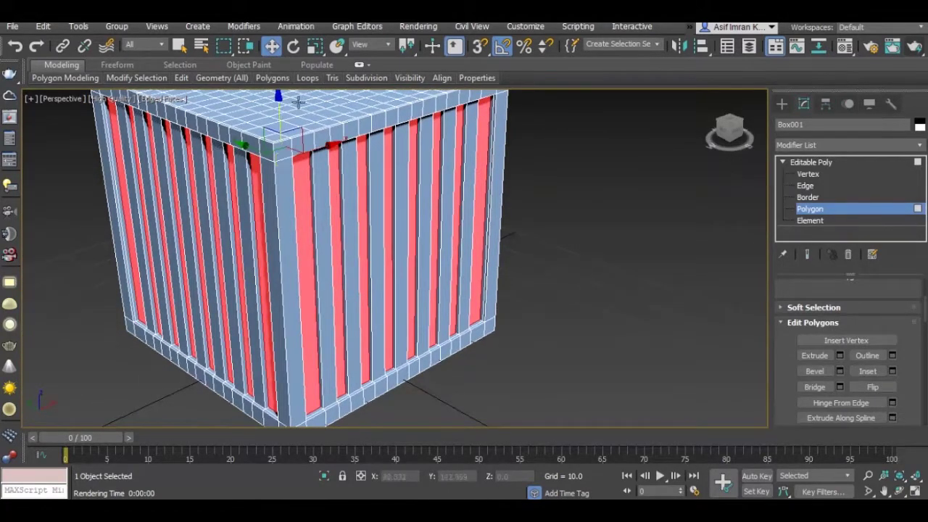
pyautogui.click(314, 45)
# Scale the recessed strips on the XY plane to about 55 percent width.
pyautogui.click(324, 286)
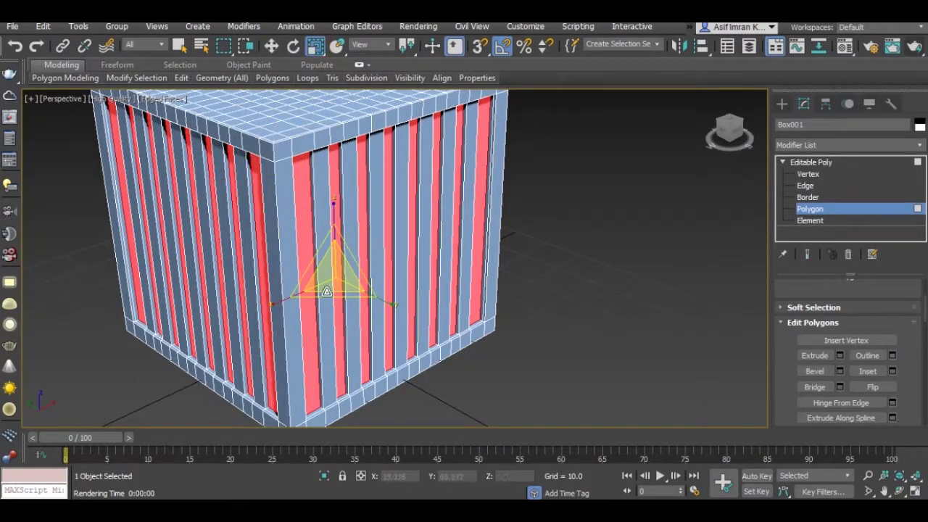
pyautogui.moveTo(328, 292); pyautogui.dragTo(330, 260)
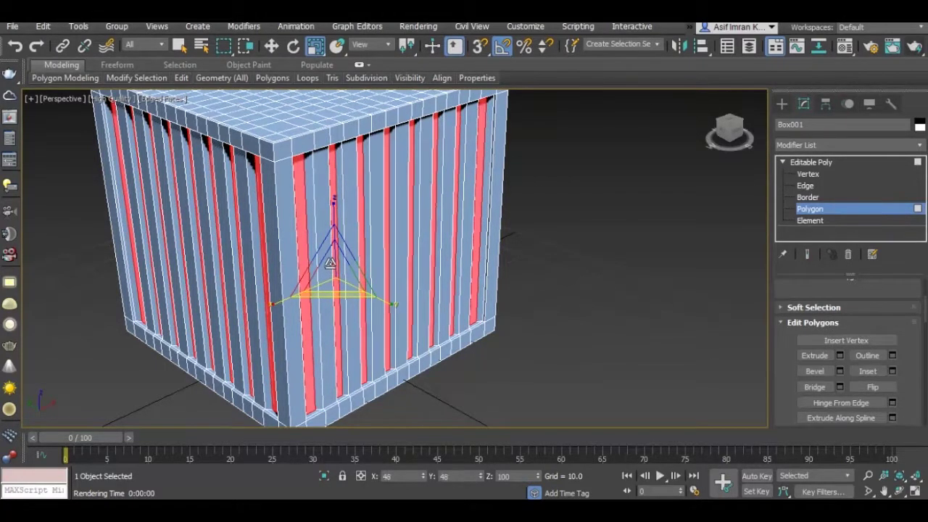
pyautogui.moveTo(329, 259)
pyautogui.keyDown('alt'); pyautogui.mouseDown(button='middle')
pyautogui.moveTo(377, 297)
pyautogui.moveTo(354, 300)
pyautogui.moveTo(405, 253)
pyautogui.moveTo(436, 245)
pyautogui.mouseUp(button='middle'); pyautogui.keyUp('alt')
pyautogui.scroll(5, 393, 314)
pyautogui.moveTo(430, 210); pyautogui.dragTo(438, 217)
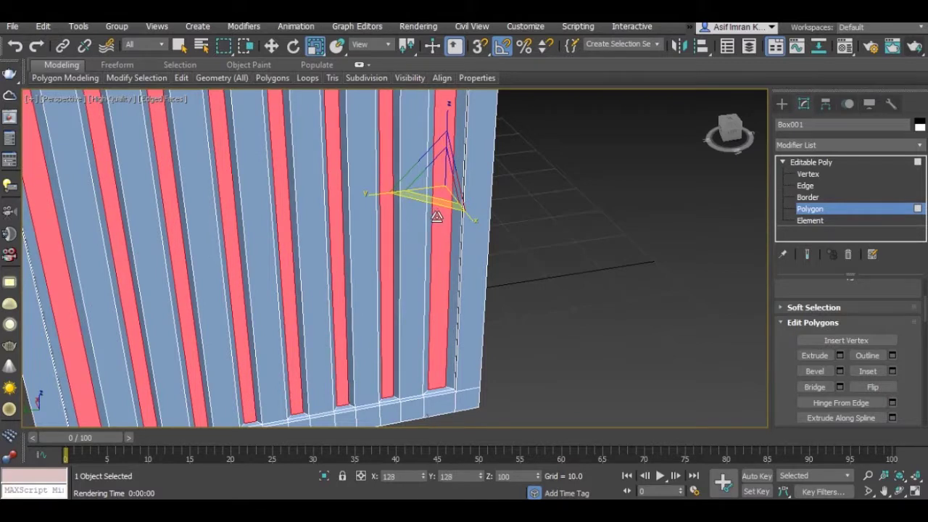
pyautogui.moveTo(437, 217); pyautogui.dragTo(437, 216)
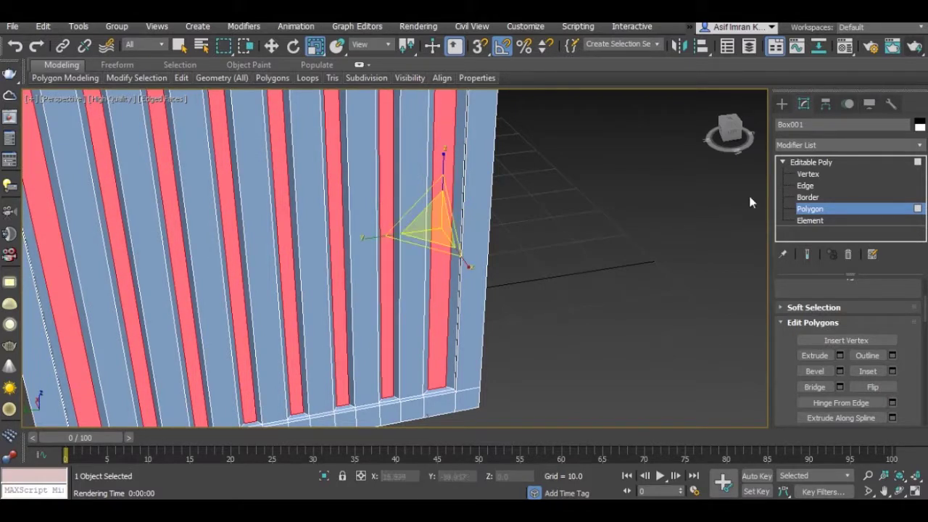
# Exit Polygon mode back to Editable Poly, zoom to the box, and deselect it.
pyautogui.click(820, 162)
pyautogui.press('z')
pyautogui.keyDown('alt'); pyautogui.moveTo(500, 337); pyautogui.dragTo(512, 340, button='middle'); pyautogui.keyUp('alt')
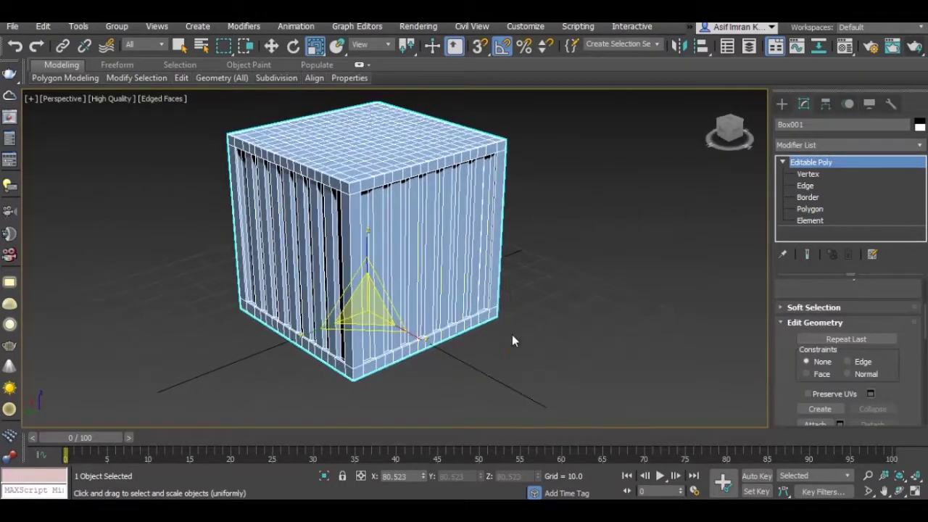
pyautogui.click(512, 340)
pyautogui.keyDown('alt'); pyautogui.moveTo(406, 285); pyautogui.dragTo(431, 308, button='middle'); pyautogui.keyUp('alt')
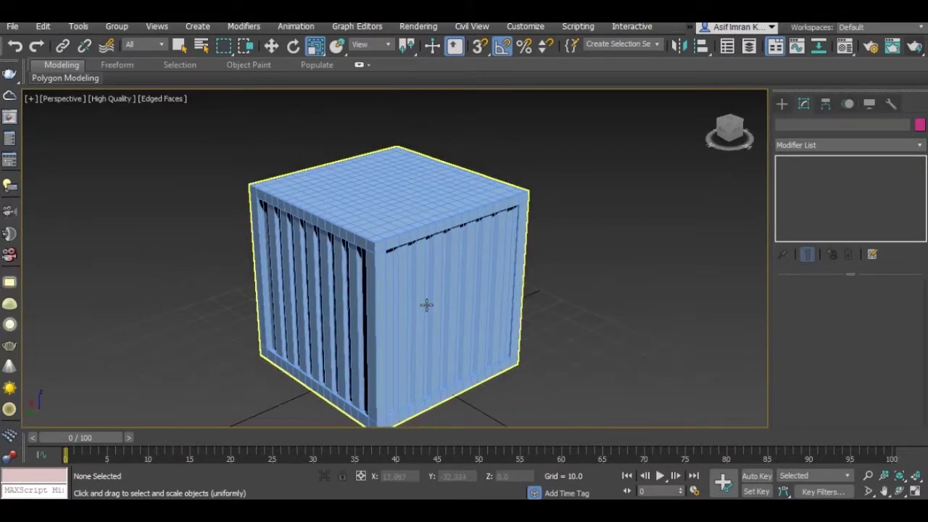
# Switch the viewport to Top and draw a Plane covering the box.
pyautogui.scroll(-3, 426, 304)
pyautogui.click(68, 100)
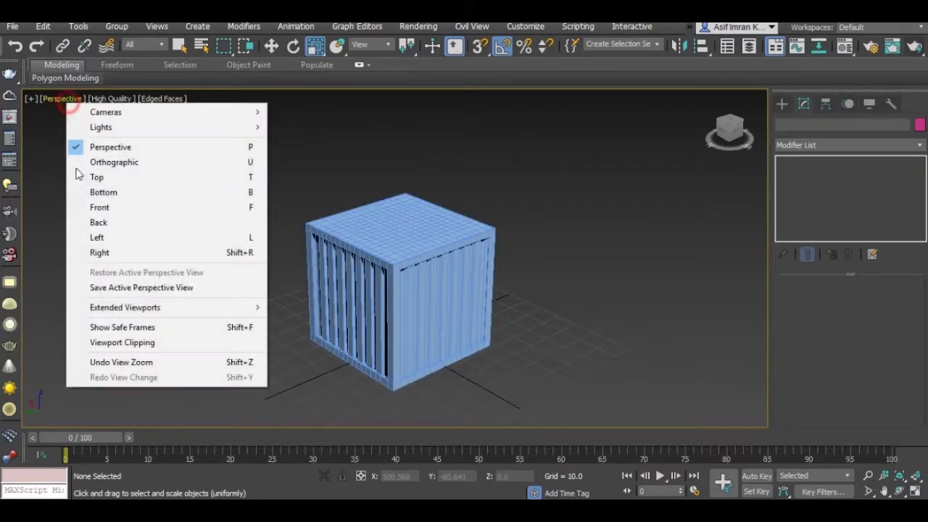
pyautogui.click(97, 177)
pyautogui.scroll(2, 418, 235)
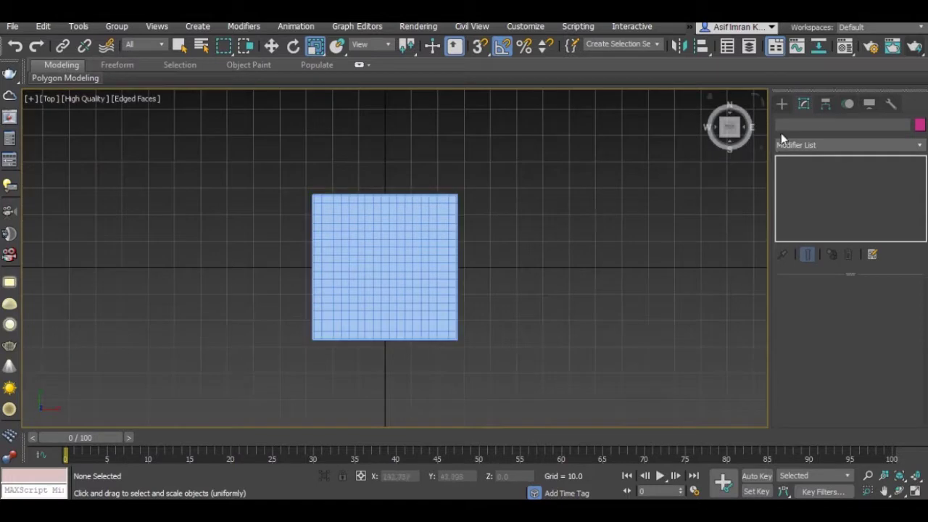
pyautogui.click(782, 103)
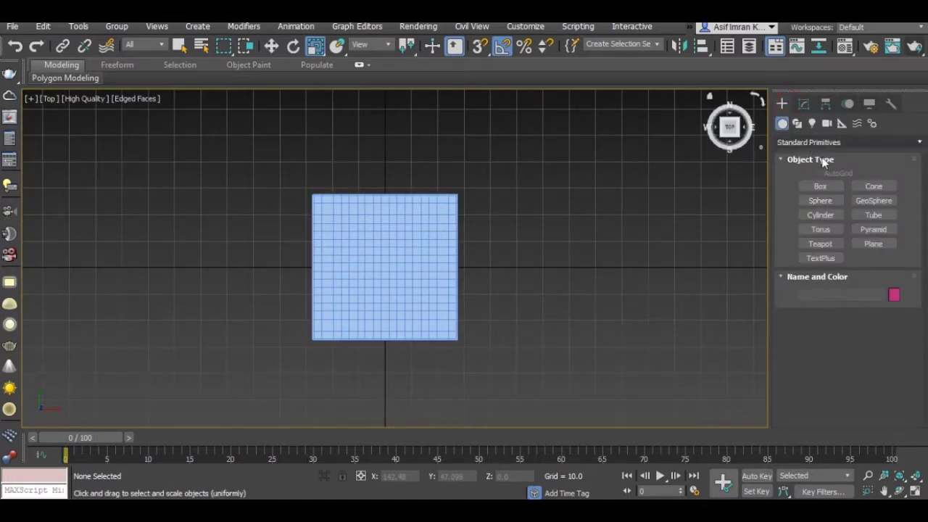
pyautogui.click(873, 245)
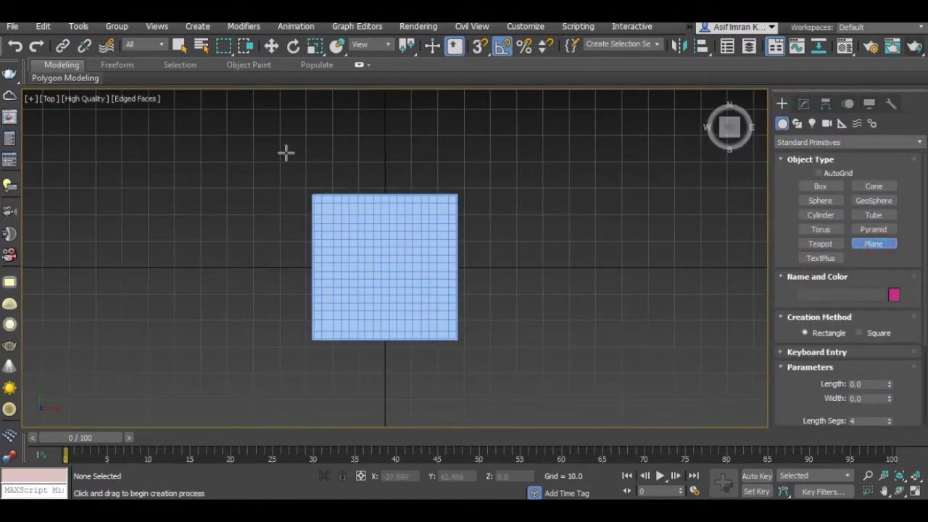
pyautogui.moveTo(294, 154)
pyautogui.mouseDown()
pyautogui.moveTo(509, 382)
pyautogui.moveTo(528, 386)
pyautogui.mouseUp()
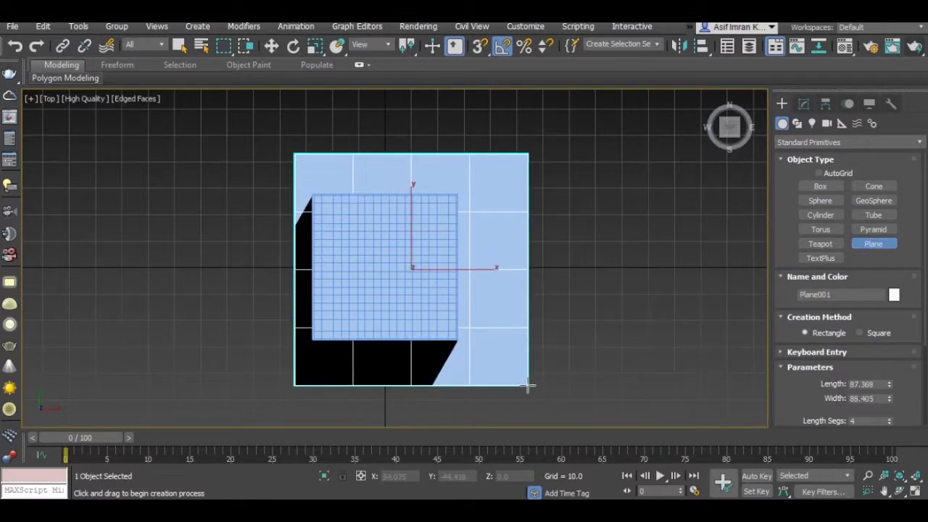
# Centre the new plane at X 0 and Y 0.
pyautogui.click(271, 46)
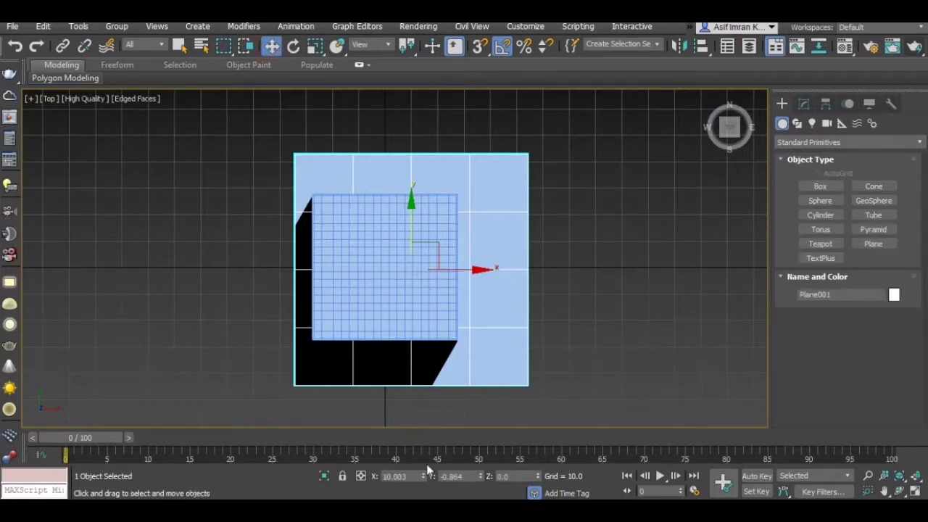
pyautogui.press('Tab')
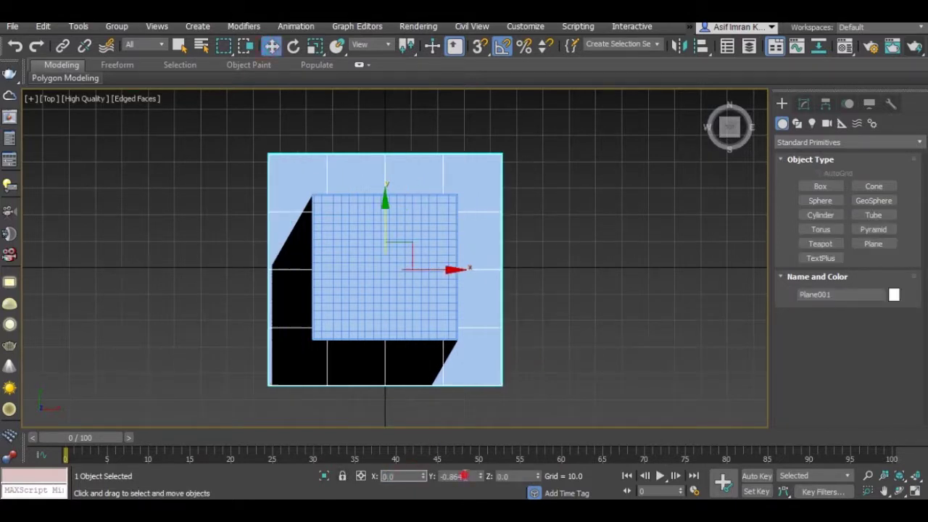
pyautogui.write('0')
pyautogui.press('Return')
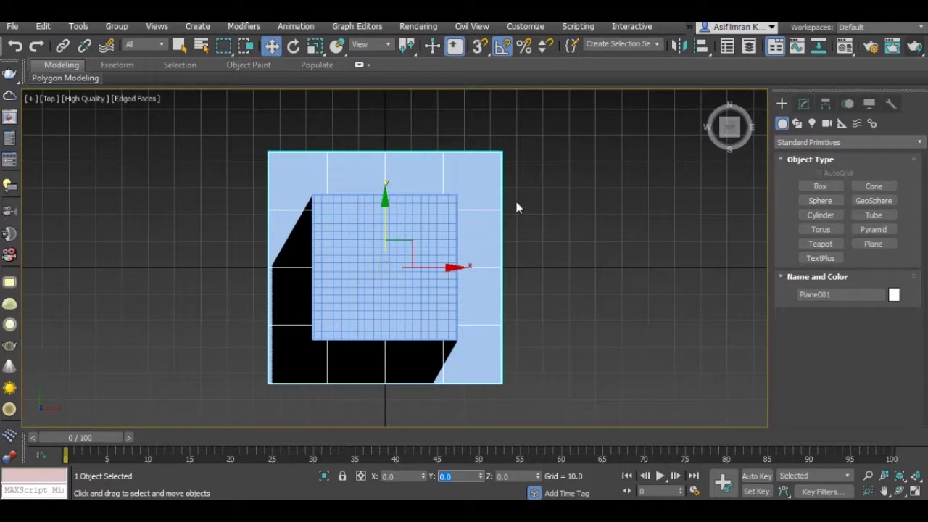
pyautogui.click(803, 104)
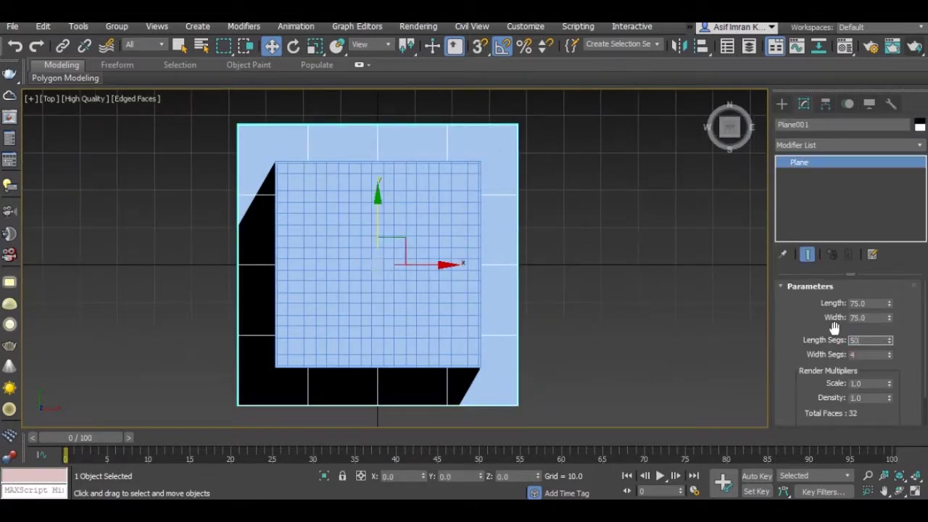
# Set the plane's Length and Width segments to 70 each.
pyautogui.click(866, 354)
pyautogui.write('50')
pyautogui.press('Return')
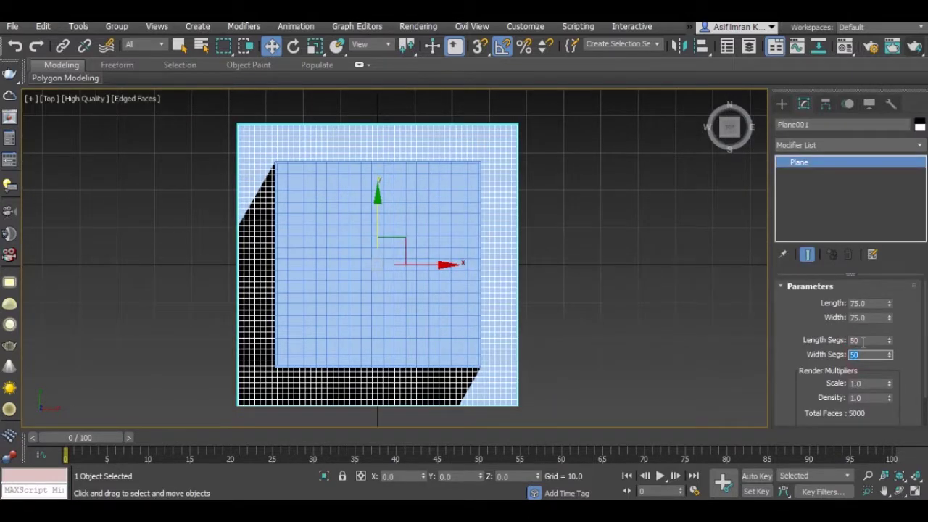
pyautogui.click(865, 339)
pyautogui.write('7')
pyautogui.click(864, 354)
pyautogui.write('0')
pyautogui.press('Return')
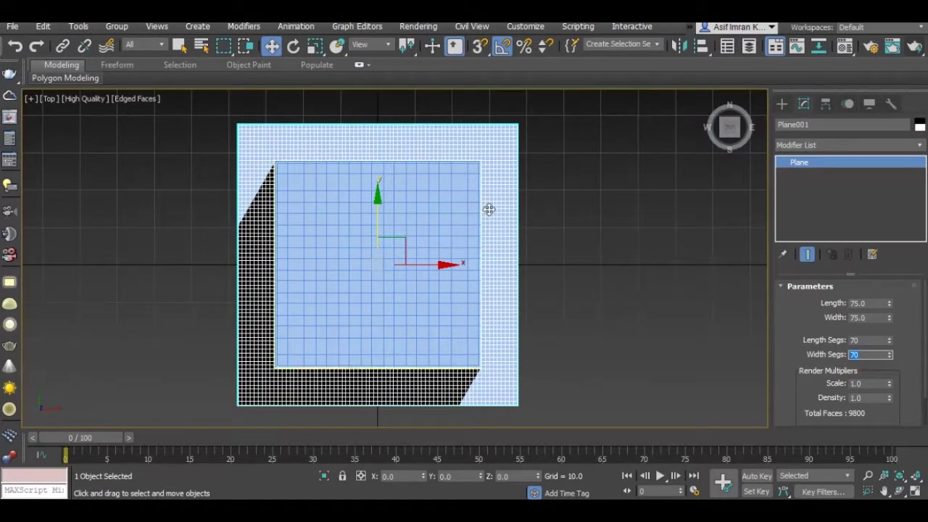
# Raise the plane above the crate in Perspective and resize it to 95 by 95.
pyautogui.click(48, 99)
pyautogui.click(93, 145)
pyautogui.moveTo(377, 240)
pyautogui.keyDown('alt'); pyautogui.mouseDown(button='middle')
pyautogui.moveTo(427, 171)
pyautogui.moveTo(379, 266)
pyautogui.mouseUp(button='middle'); pyautogui.keyUp('alt')
pyautogui.moveTo(378, 267); pyautogui.dragTo(373, 145)
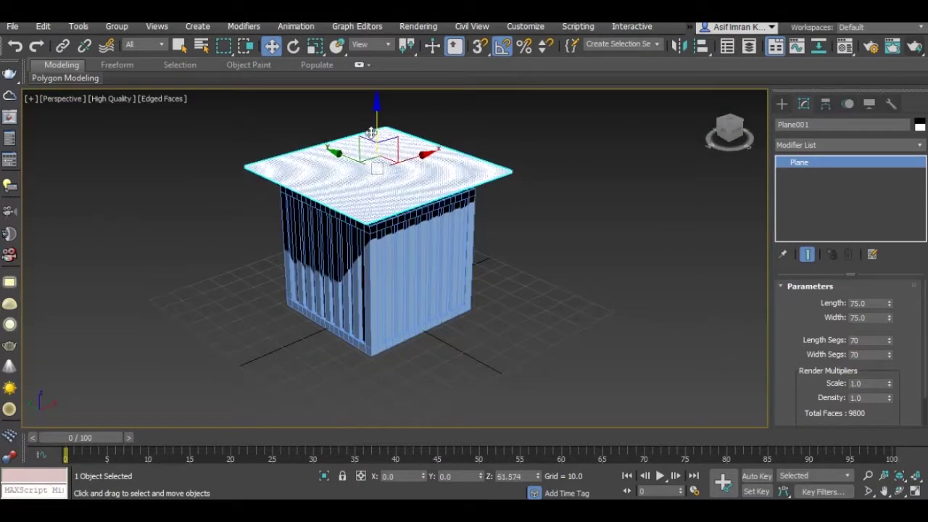
pyautogui.scroll(3, 366, 268)
pyautogui.moveTo(370, 268)
pyautogui.keyDown('alt'); pyautogui.mouseDown(button='middle')
pyautogui.moveTo(385, 224)
pyautogui.moveTo(366, 210)
pyautogui.moveTo(377, 239)
pyautogui.mouseUp(button='middle'); pyautogui.keyUp('alt')
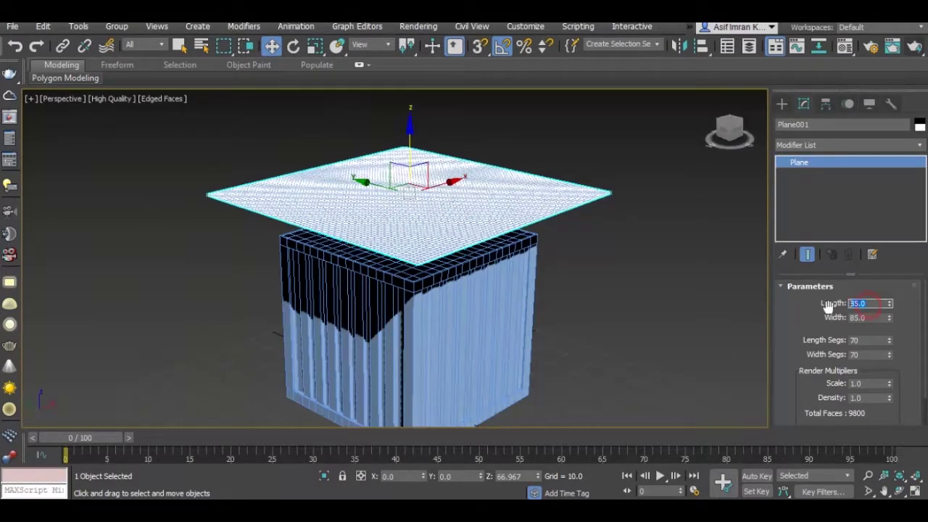
pyautogui.click(873, 317)
pyautogui.write('95')
pyautogui.press('Return')
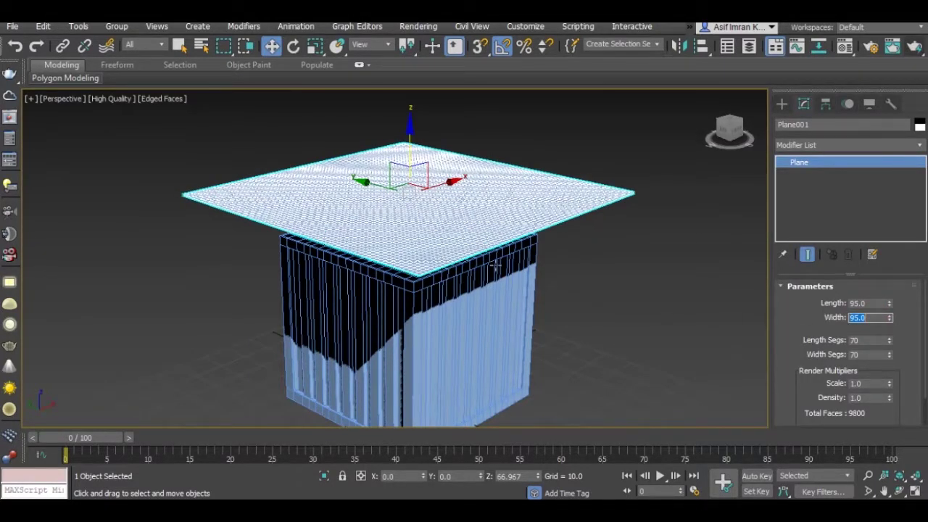
# Select both Plane001 and Box001 and apply a Cloth modifier to them.
pyautogui.keyDown('alt'); pyautogui.moveTo(518, 297); pyautogui.dragTo(520, 285, button='middle'); pyautogui.keyUp('alt')
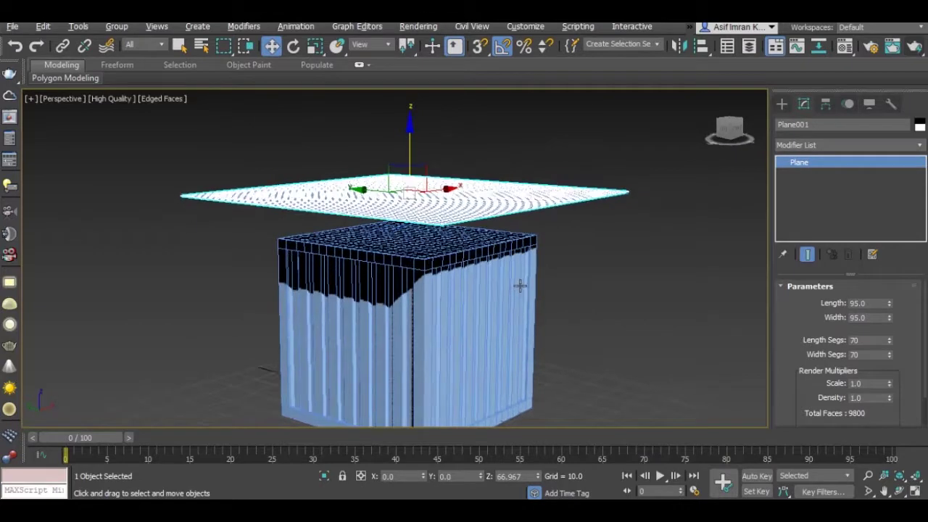
pyautogui.click(615, 308)
pyautogui.click(498, 218)
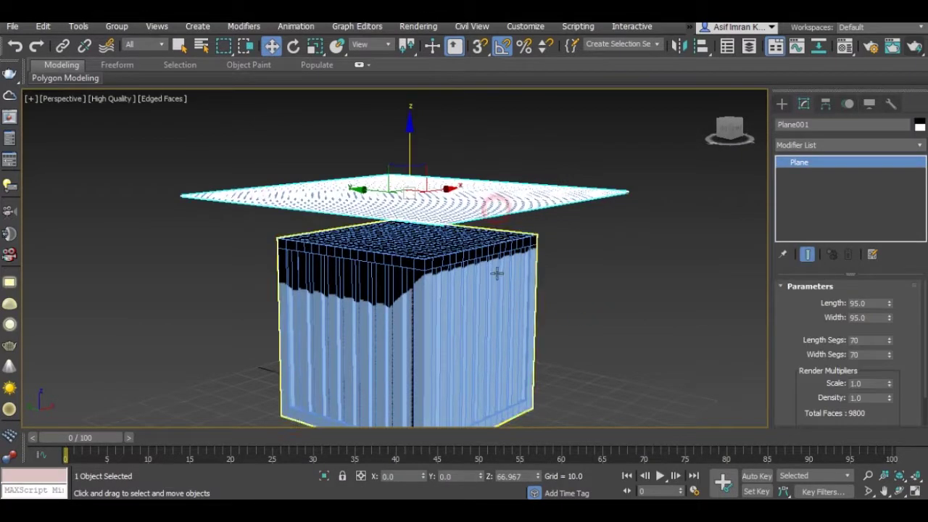
pyautogui.keyDown('ctrl'); pyautogui.click(498, 273); pyautogui.keyUp('ctrl')
pyautogui.click(853, 145)
pyautogui.scroll(-2, 854, 153)
pyautogui.scroll(-5, 848, 160)
pyautogui.click(846, 160)
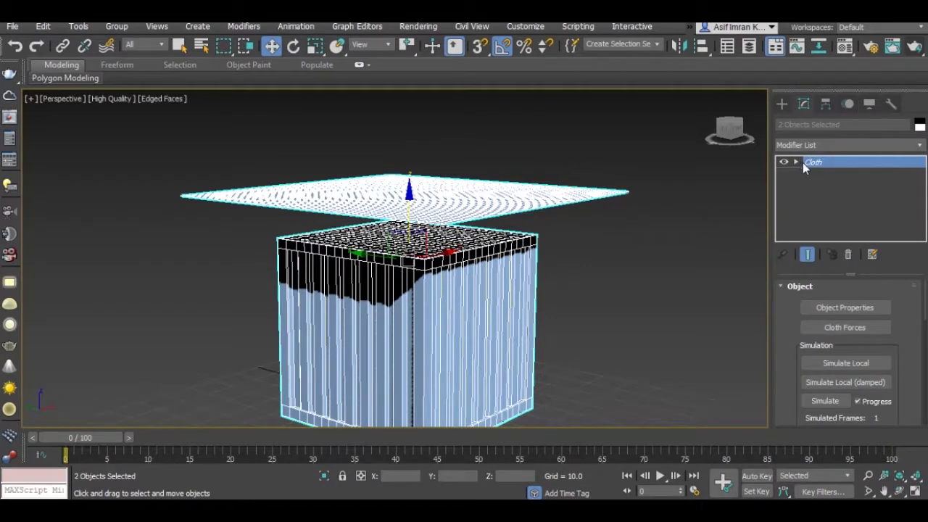
# In Cloth object properties, make Plane001 Silk cloth and Box001 a collision object.
pyautogui.click(845, 308)
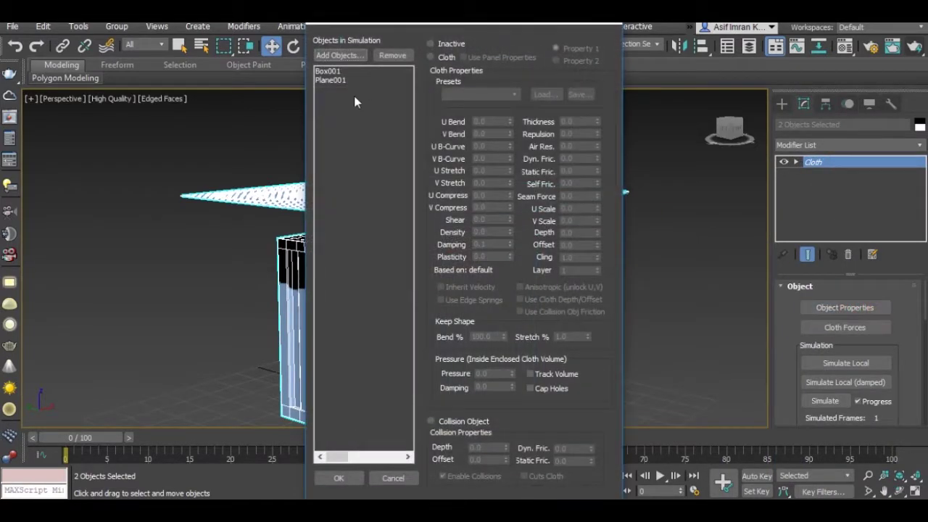
pyautogui.click(333, 80)
pyautogui.click(432, 58)
pyautogui.click(467, 95)
pyautogui.click(451, 196)
pyautogui.click(351, 72)
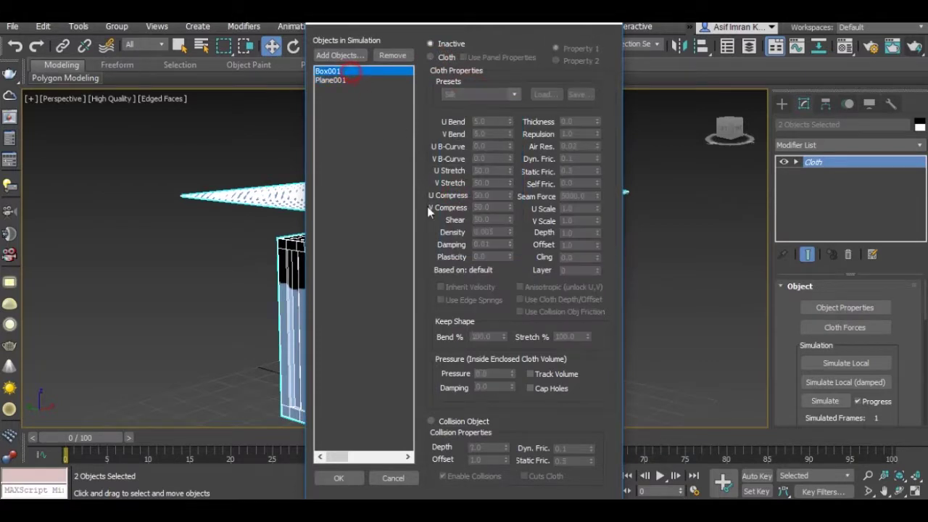
pyautogui.click(432, 422)
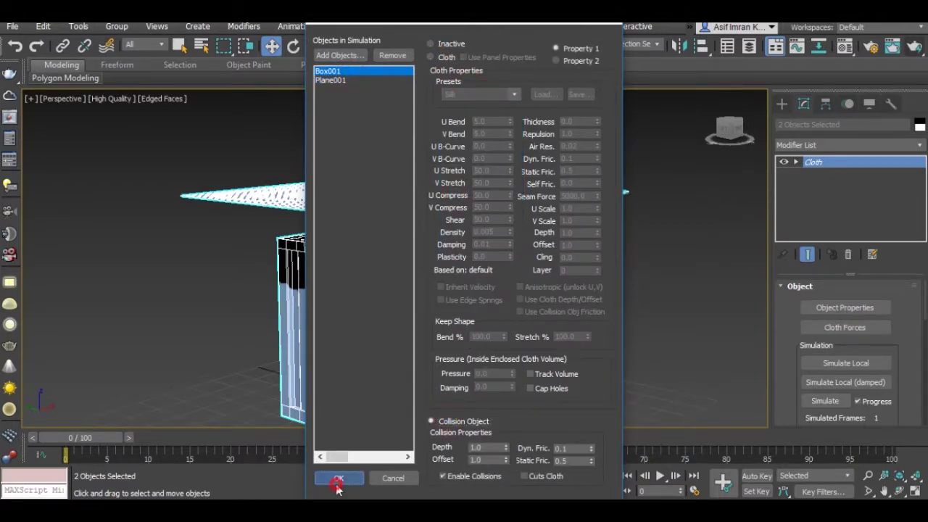
pyautogui.click(338, 480)
# With Plane001 selected, set the simulation gravity to -2000.
pyautogui.click(648, 342)
pyautogui.click(447, 201)
pyautogui.scroll(-5, 901, 395)
pyautogui.scroll(-5, 901, 395)
pyautogui.scroll(-5, 901, 395)
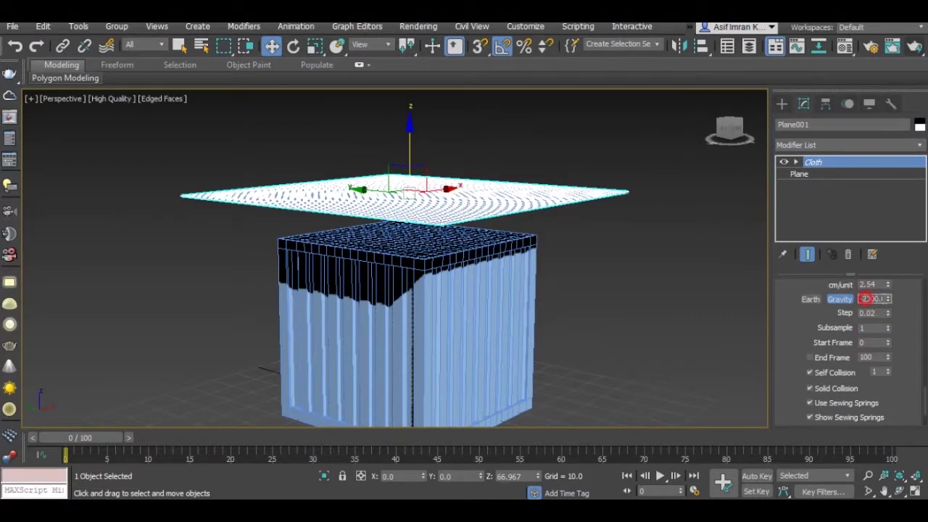
pyautogui.click(880, 371)
pyautogui.scroll(-5, 913, 341)
pyautogui.scroll(-5, 914, 341)
pyautogui.scroll(-5, 913, 341)
pyautogui.scroll(-3, 899, 345)
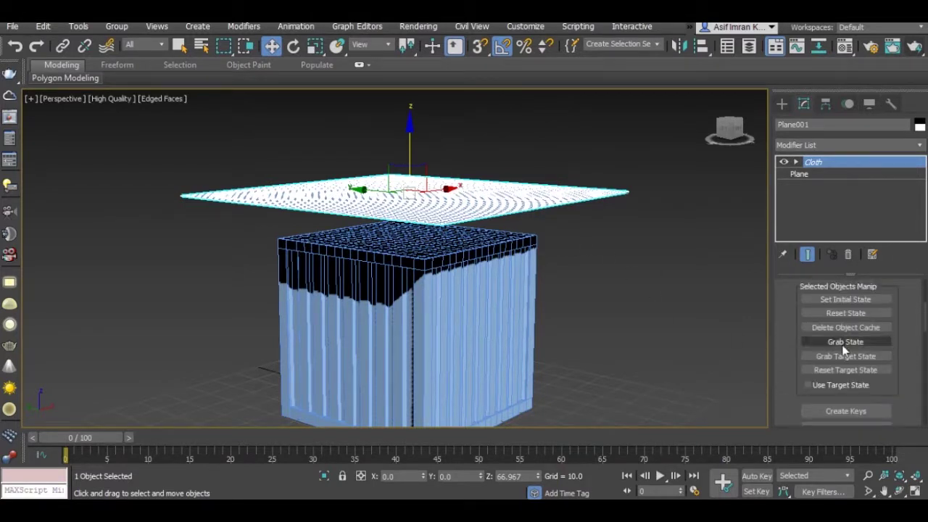
pyautogui.scroll(2, 898, 356)
pyautogui.scroll(3, 881, 355)
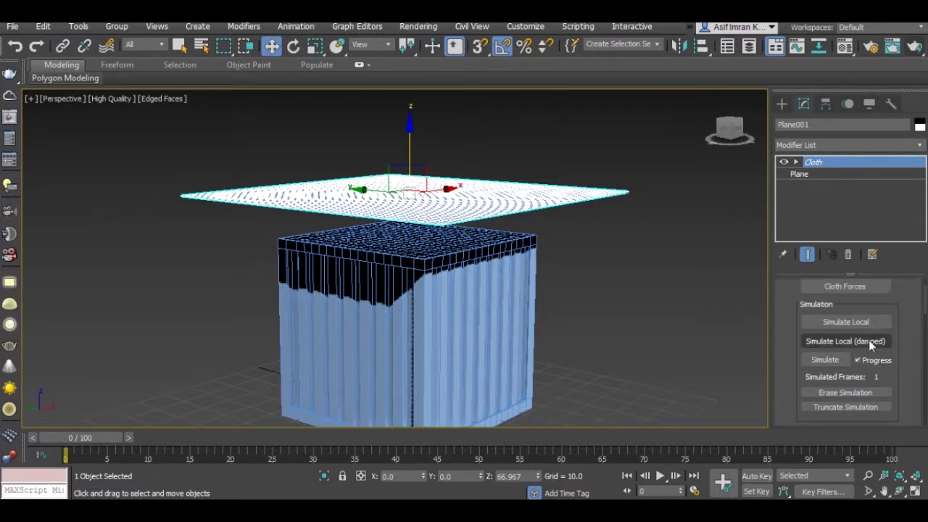
# Run a damped local cloth simulation until Plane001 drapes over the crate, then stop it.
pyautogui.click(868, 340)
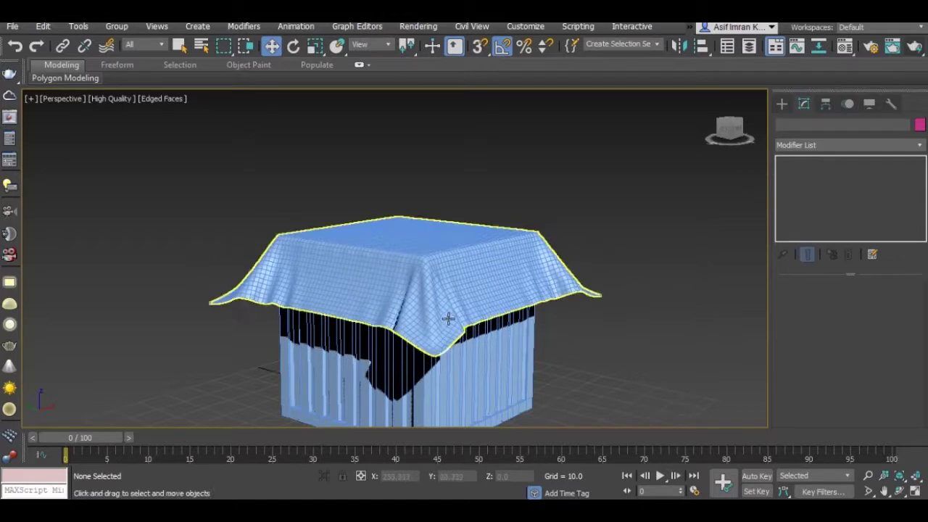
pyautogui.scroll(2, 448, 317)
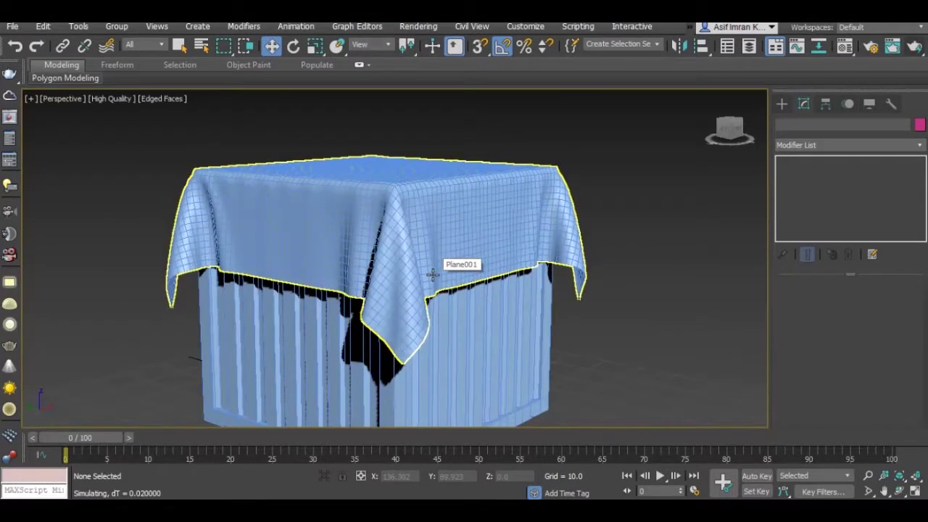
pyautogui.click(432, 274)
pyautogui.click(858, 380)
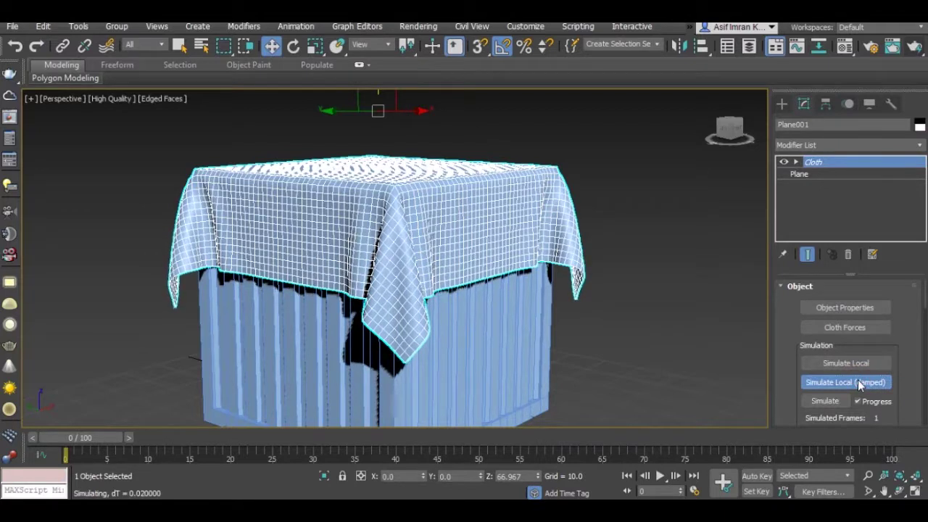
pyautogui.click(858, 380)
pyautogui.keyDown('alt'); pyautogui.moveTo(427, 239); pyautogui.dragTo(432, 268, button='middle'); pyautogui.keyUp('alt')
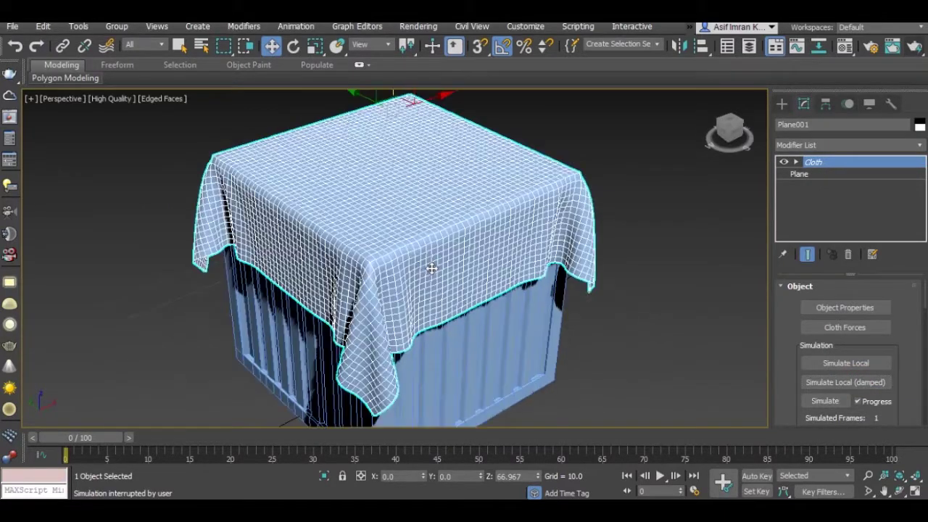
# Convert the cloth to an Editable Poly and enable NURMS subdivision with 2 iterations.
pyautogui.rightClick(431, 269)
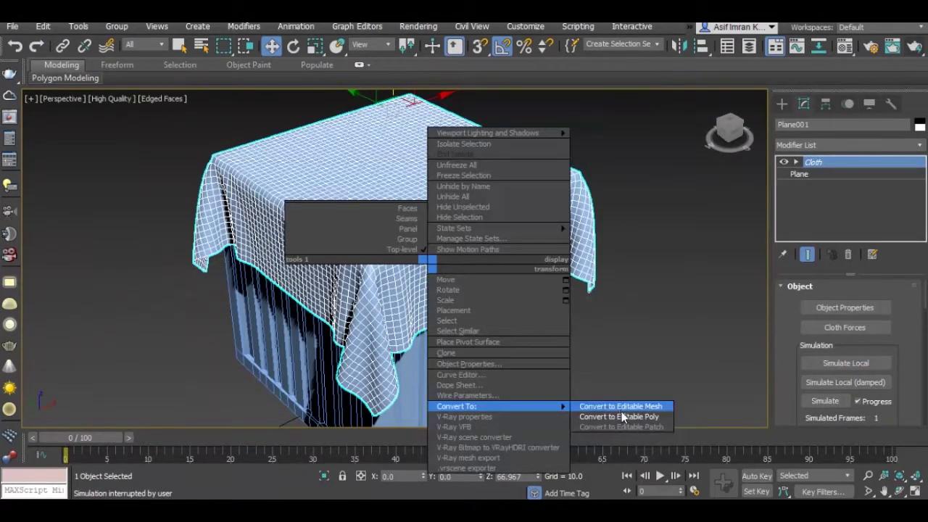
pyautogui.click(622, 417)
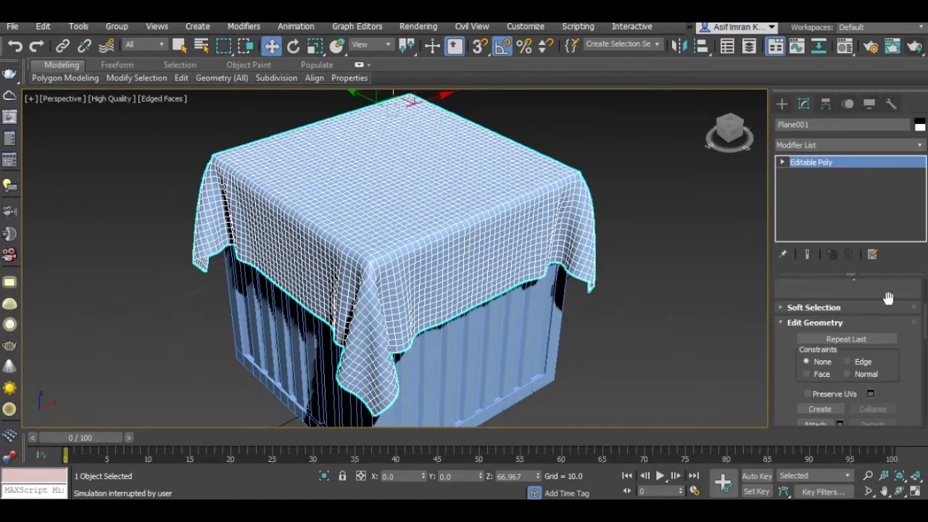
pyautogui.scroll(-3, 888, 297)
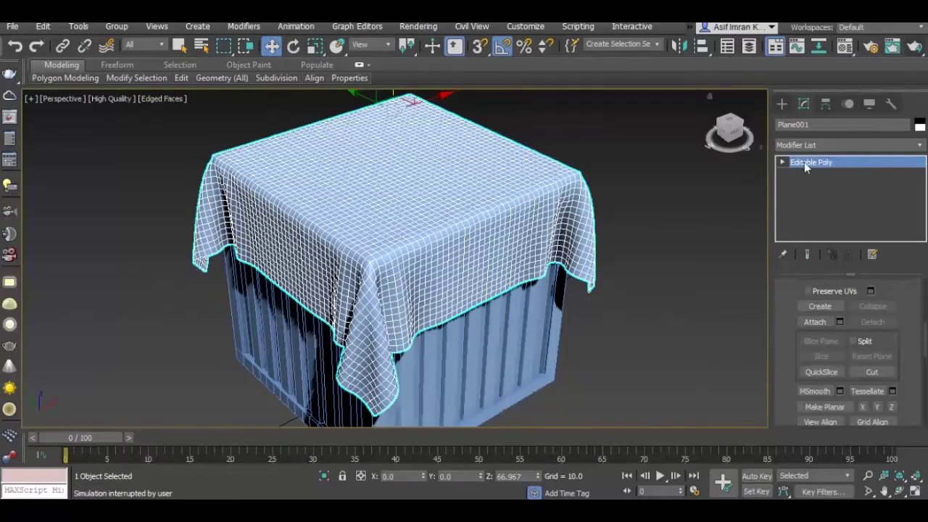
pyautogui.scroll(-5, 915, 357)
pyautogui.scroll(-2, 891, 341)
pyautogui.click(860, 328)
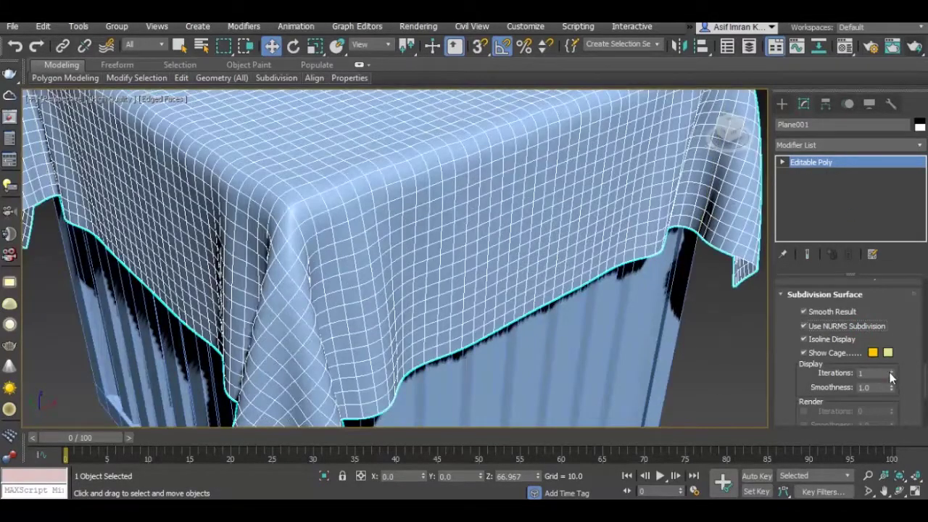
pyautogui.click(891, 375)
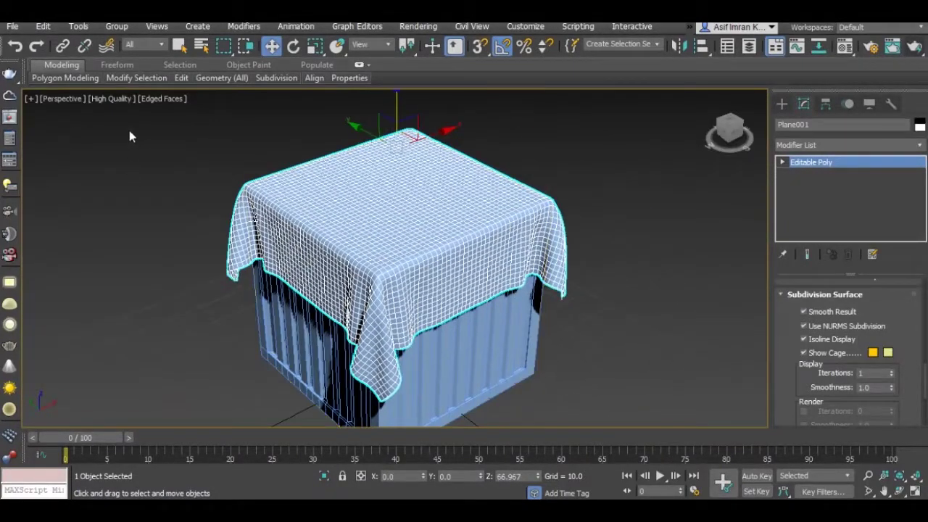
# Hide edged faces to show the smoothed cloth cleanly, then deselect it.
pyautogui.click(156, 102)
pyautogui.click(190, 253)
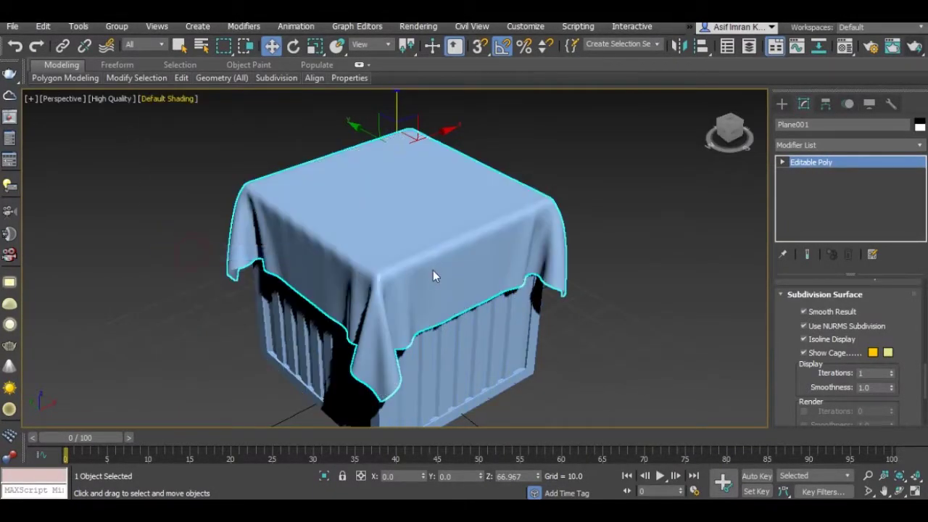
pyautogui.hotkey('ctrl', 'BackSpace')
pyautogui.scroll(4, 447, 261)
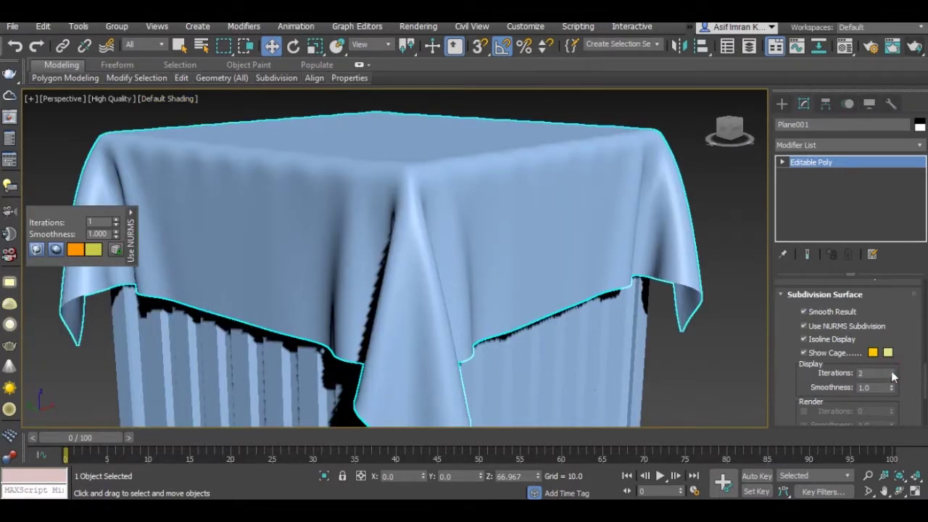
pyautogui.scroll(-5, 526, 274)
pyautogui.click(603, 320)
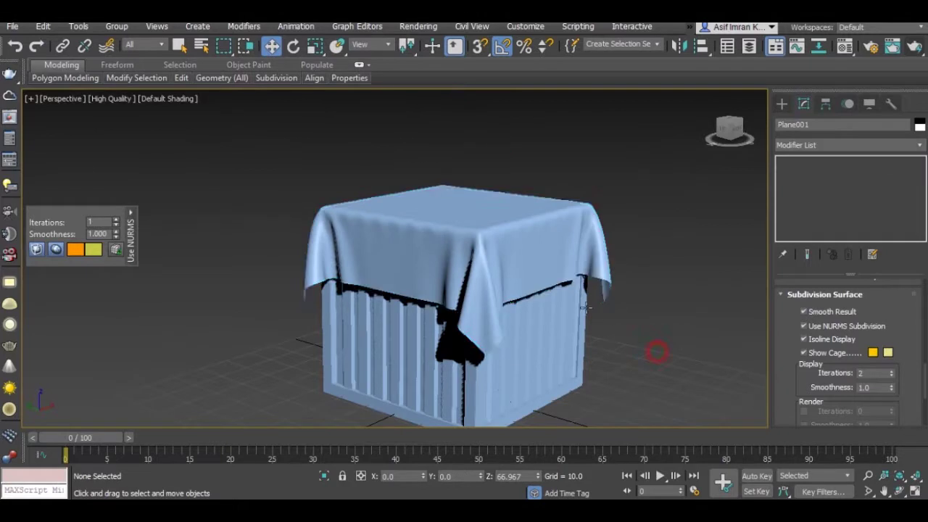
# Convert the cloth to an Editable Poly again and add a Shell modifier.
pyautogui.click(492, 255)
pyautogui.rightClick(488, 250)
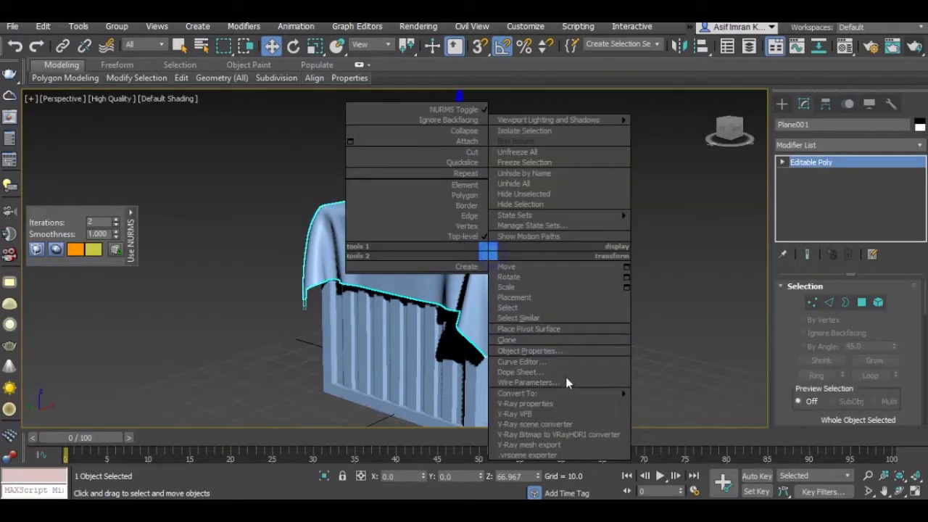
pyautogui.click(679, 403)
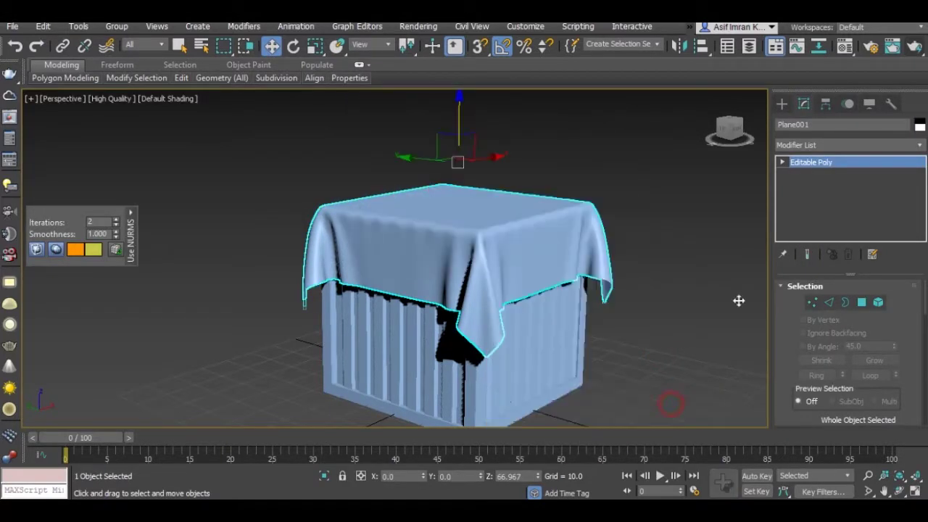
pyautogui.click(810, 146)
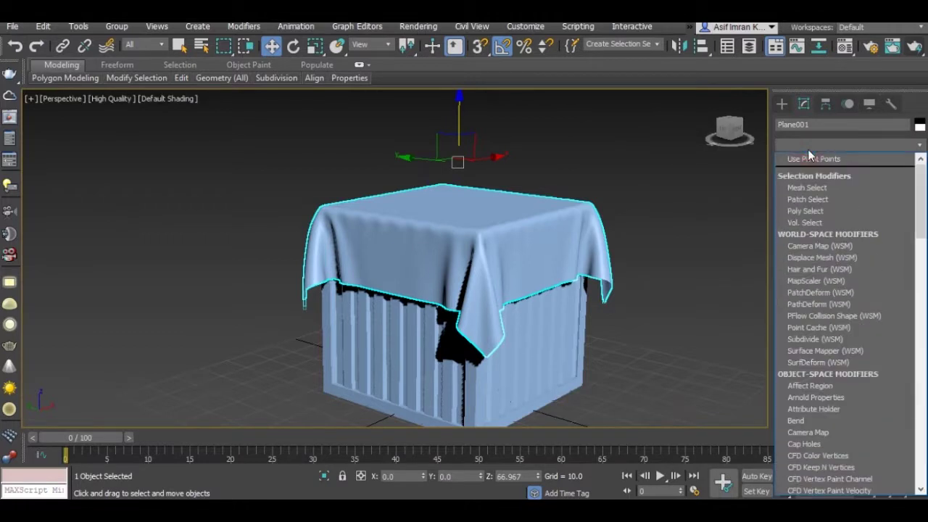
pyautogui.scroll(-3, 810, 152)
pyautogui.write('sh')
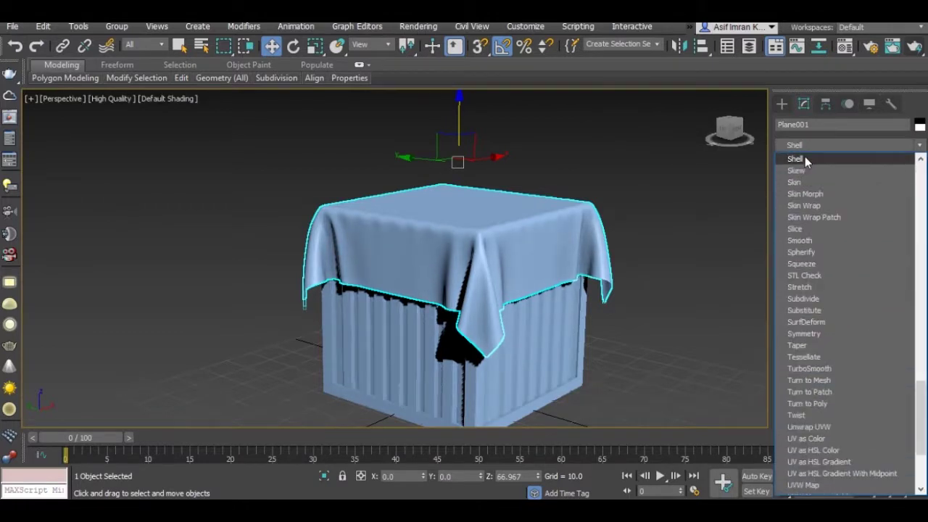
pyautogui.press('Return')
# Set the Shell's outer amount to 0.2.
pyautogui.scroll(5, 605, 276)
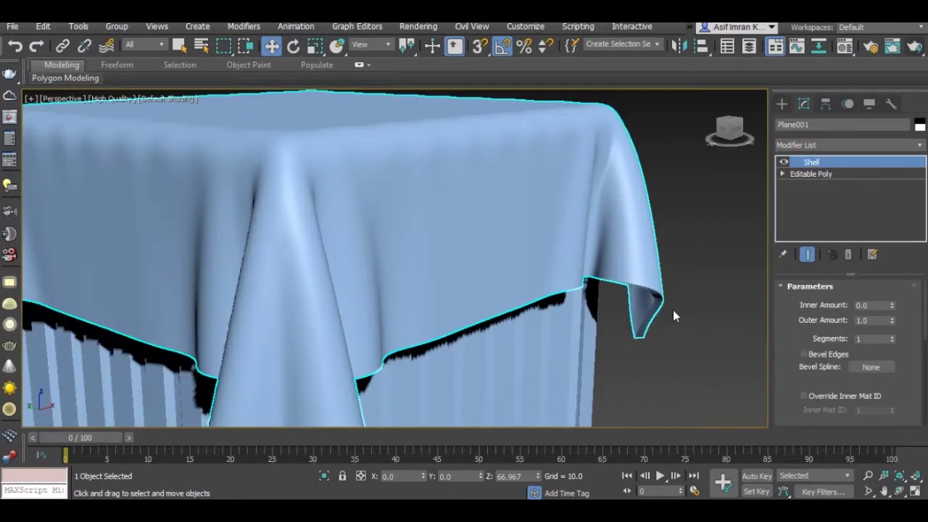
pyautogui.scroll(5, 673, 312)
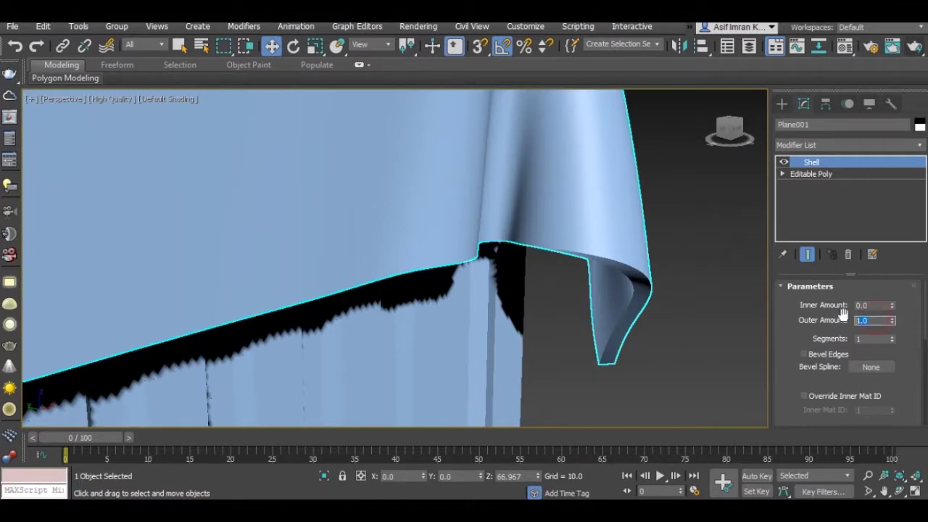
pyautogui.write('0.5')
pyautogui.press('Return')
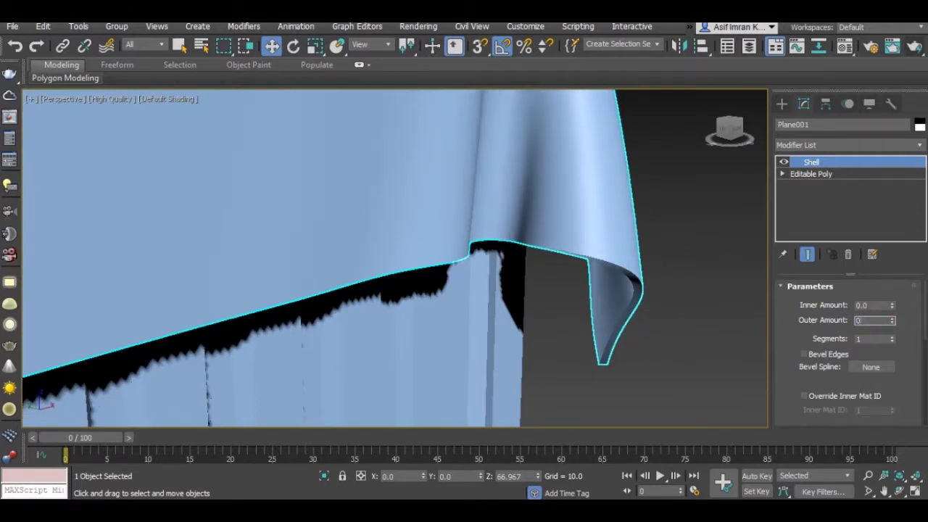
pyautogui.write('.2')
pyautogui.press('Return')
# Deselect and pan to inspect the cloth's thickness, then reselect the cloth.
pyautogui.scroll(-5, 543, 326)
pyautogui.click(543, 322)
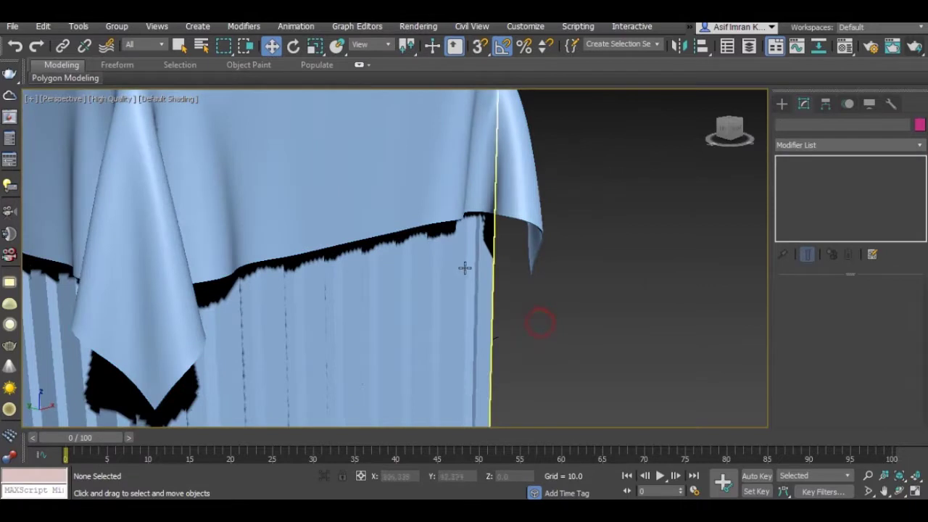
pyautogui.scroll(-5, 464, 265)
pyautogui.moveTo(450, 242)
pyautogui.mouseDown(button='middle')
pyautogui.moveTo(558, 285)
pyautogui.moveTo(509, 305)
pyautogui.mouseUp(button='middle')
pyautogui.scroll(-3, 559, 285)
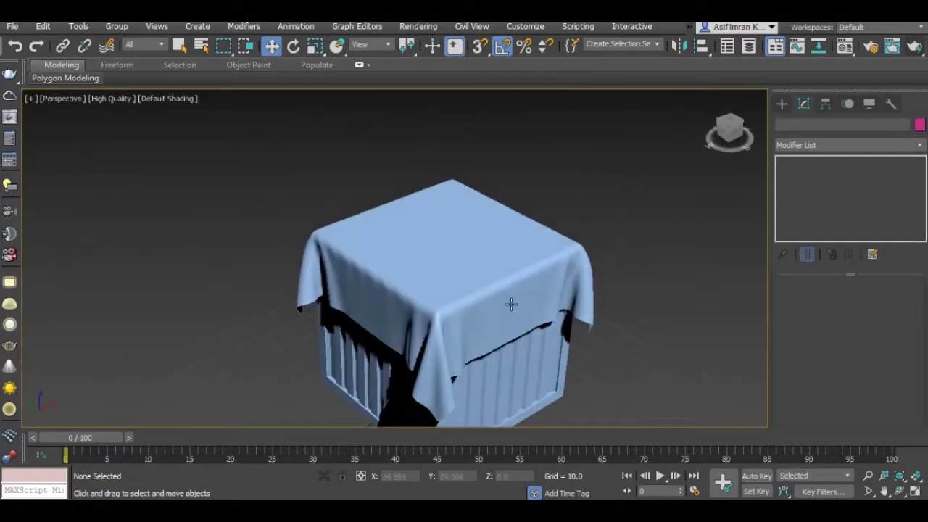
pyautogui.click(525, 316)
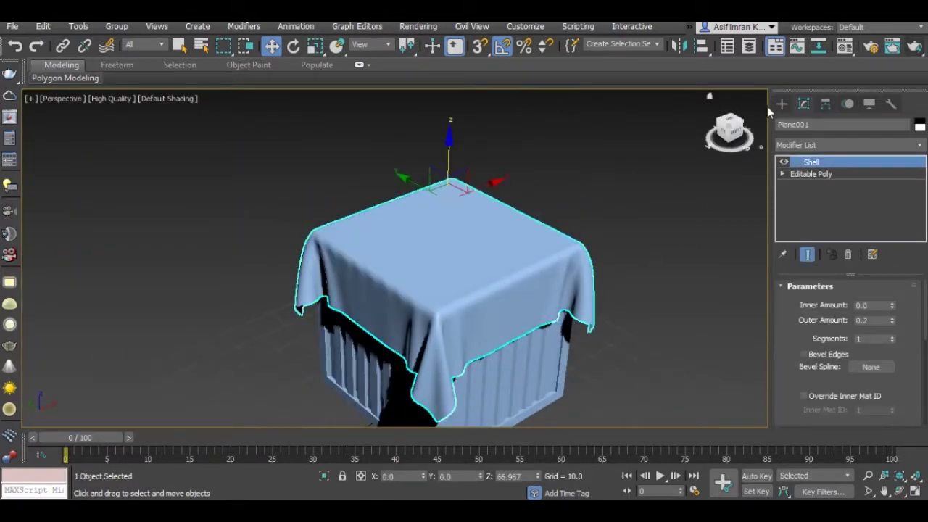
# Switch the viewport to Top view and pan to frame the draped cloth.
pyautogui.click(70, 100)
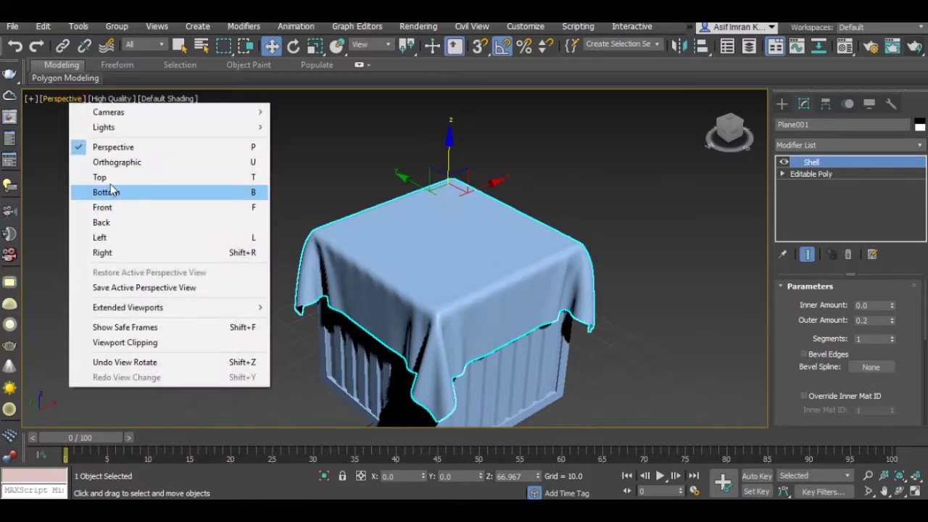
pyautogui.click(106, 176)
pyautogui.scroll(-2, 420, 311)
pyautogui.scroll(2, 474, 275)
pyautogui.moveTo(421, 311)
pyautogui.mouseDown(button='middle')
pyautogui.moveTo(474, 275)
pyautogui.moveTo(527, 284)
pyautogui.mouseUp(button='middle')
pyautogui.click(545, 282)
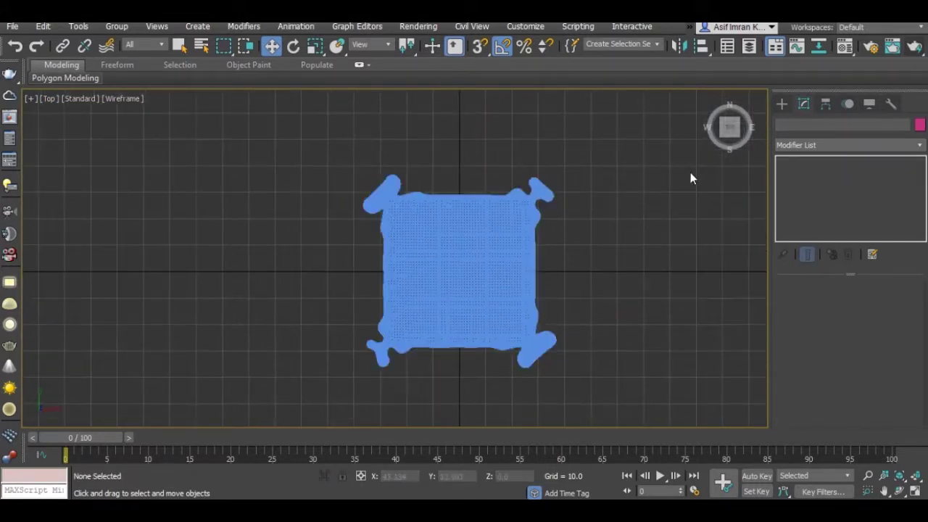
# Draw a narrow Plane strip across the cloth, extending past its bottom edge.
pyautogui.click(781, 104)
pyautogui.click(870, 243)
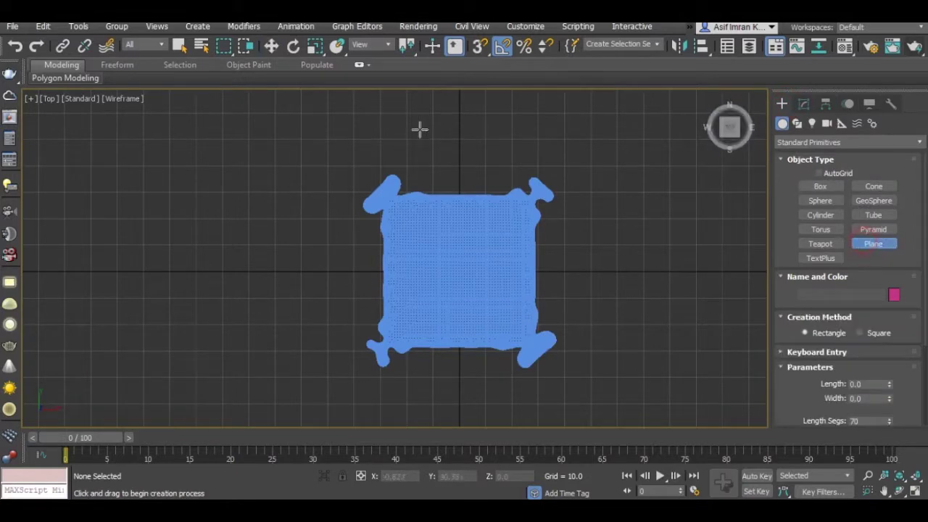
pyautogui.moveTo(428, 111); pyautogui.dragTo(443, 394)
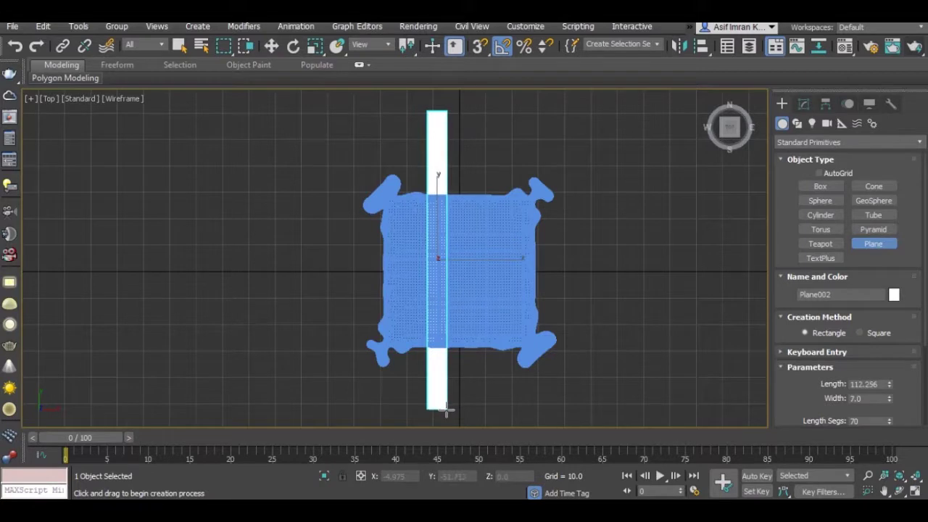
pyautogui.moveTo(443, 394); pyautogui.dragTo(440, 426)
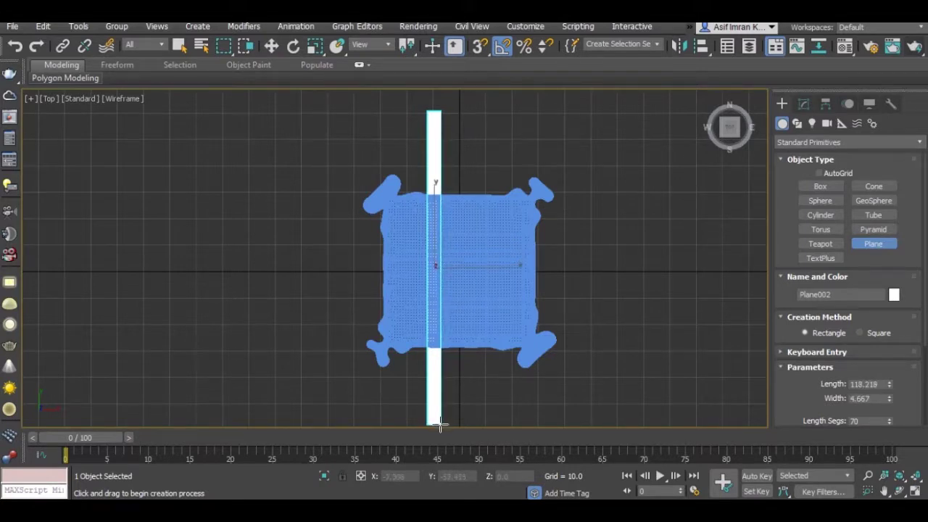
pyautogui.press('w')
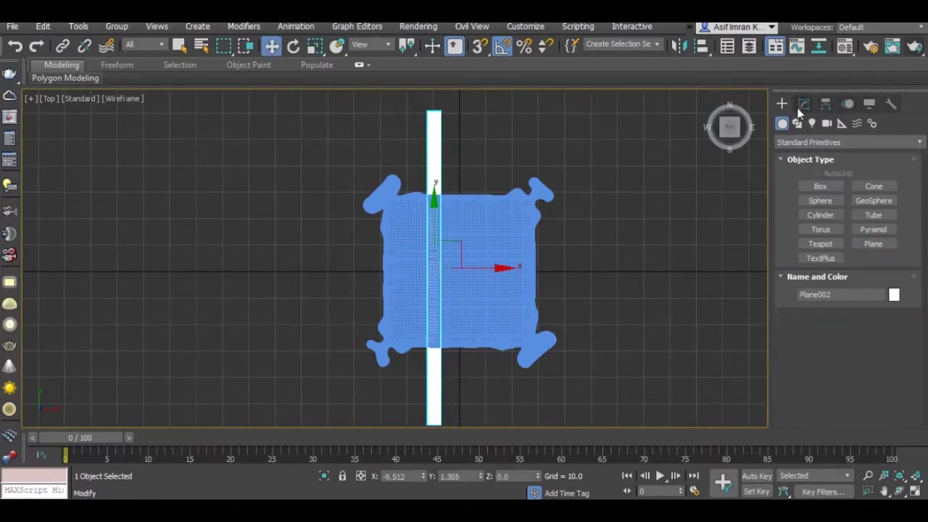
# Give the strip 1 width segment, zero its X and Y, and shift it across the cloth.
pyautogui.click(802, 105)
pyautogui.rightClick(888, 358)
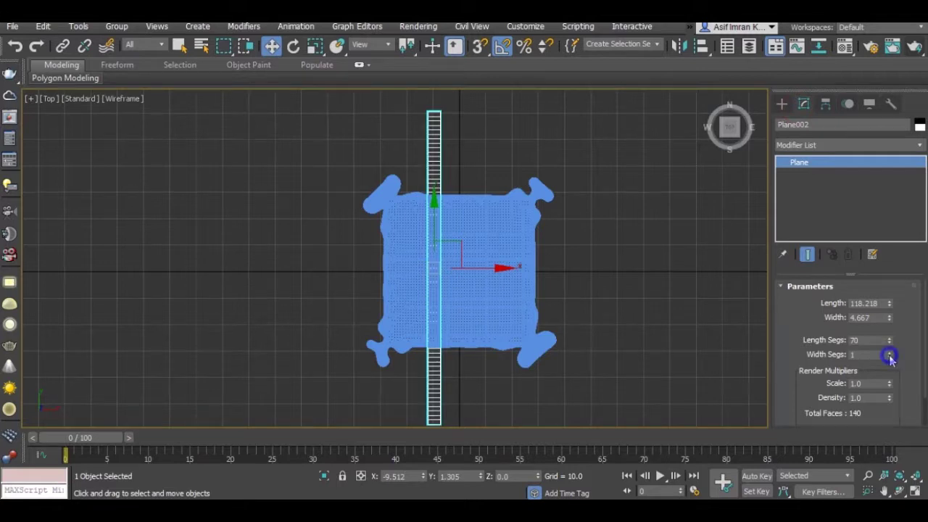
pyautogui.scroll(-2, 449, 232)
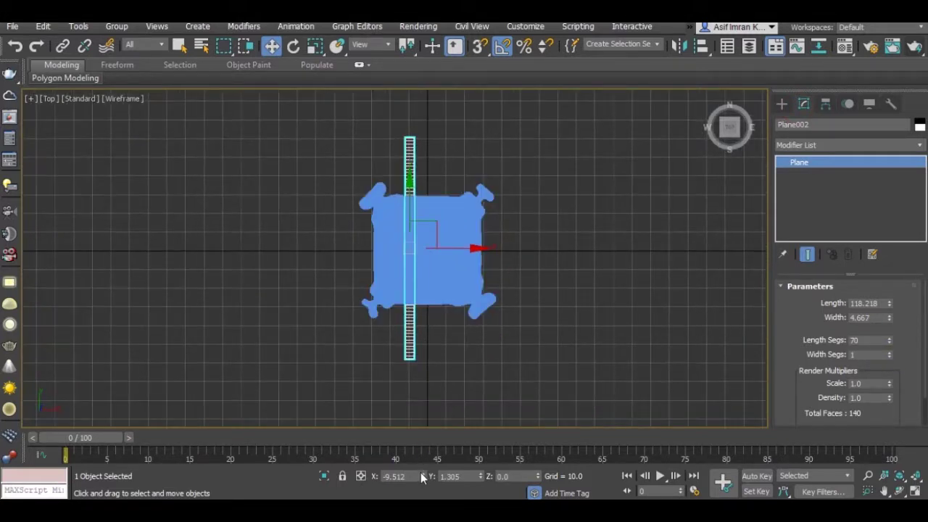
pyautogui.rightClick(421, 476)
pyautogui.rightClick(480, 476)
pyautogui.moveTo(458, 249); pyautogui.dragTo(440, 251)
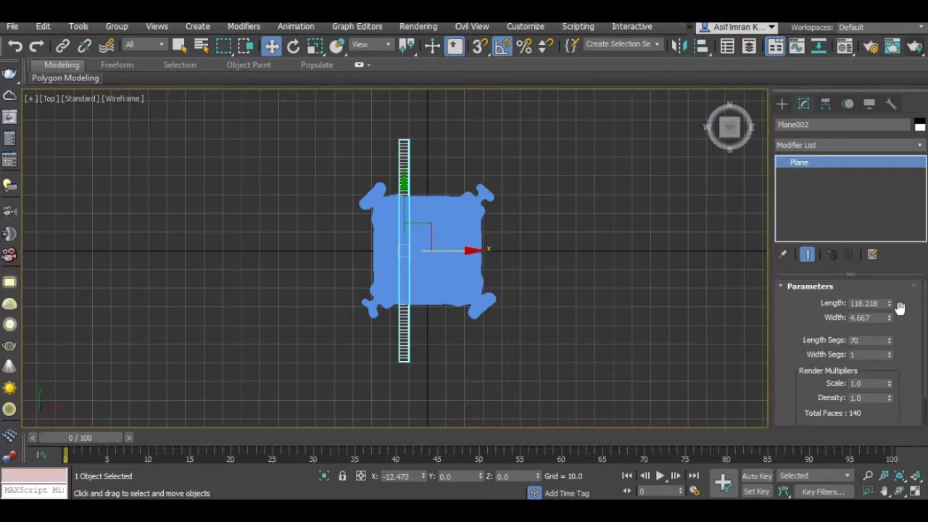
# Set the strip's length to 116.8 and return the viewport to Perspective.
pyautogui.moveTo(890, 307); pyautogui.dragTo(884, 303)
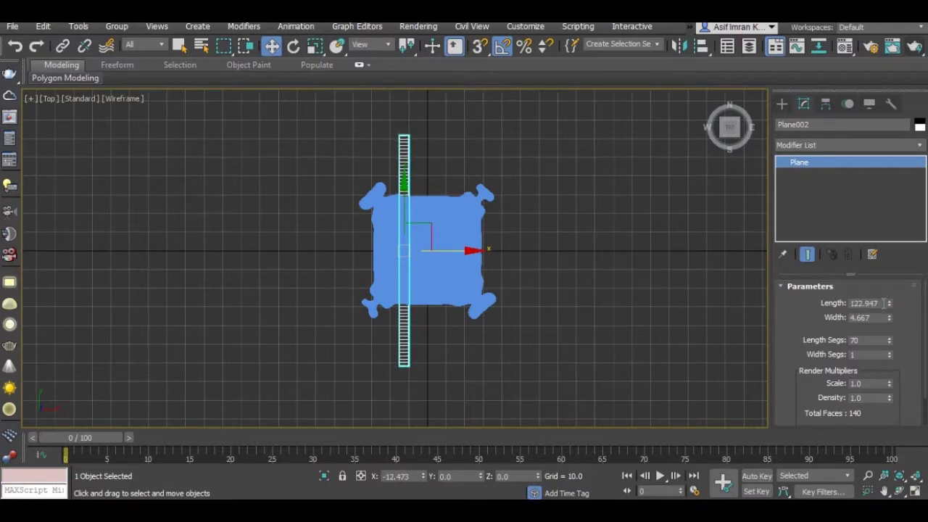
pyautogui.moveTo(889, 307); pyautogui.dragTo(891, 307)
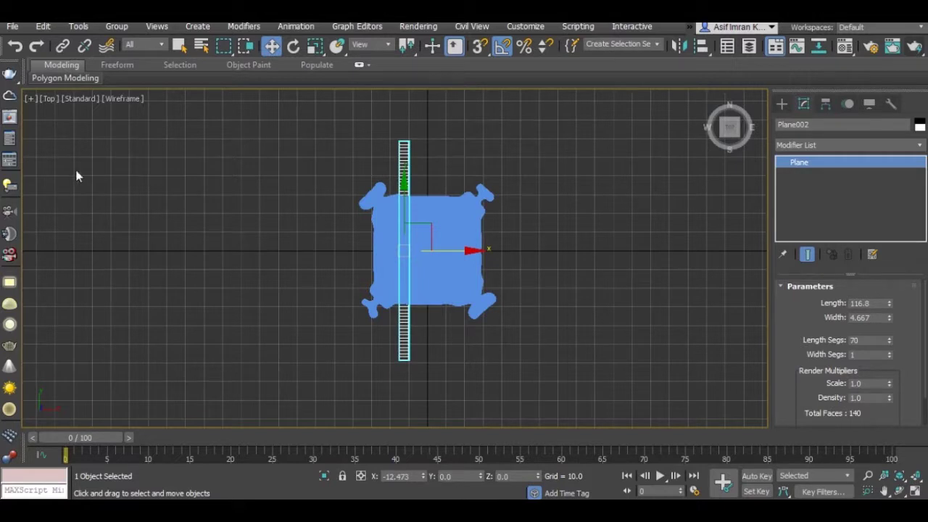
pyautogui.click(59, 97)
pyautogui.click(83, 145)
# Switch to Default Shading, raise the strip, and stretch its length to about 160.
pyautogui.moveTo(426, 259)
pyautogui.keyDown('alt'); pyautogui.mouseDown(button='middle')
pyautogui.moveTo(481, 171)
pyautogui.moveTo(478, 232)
pyautogui.mouseUp(button='middle'); pyautogui.keyUp('alt')
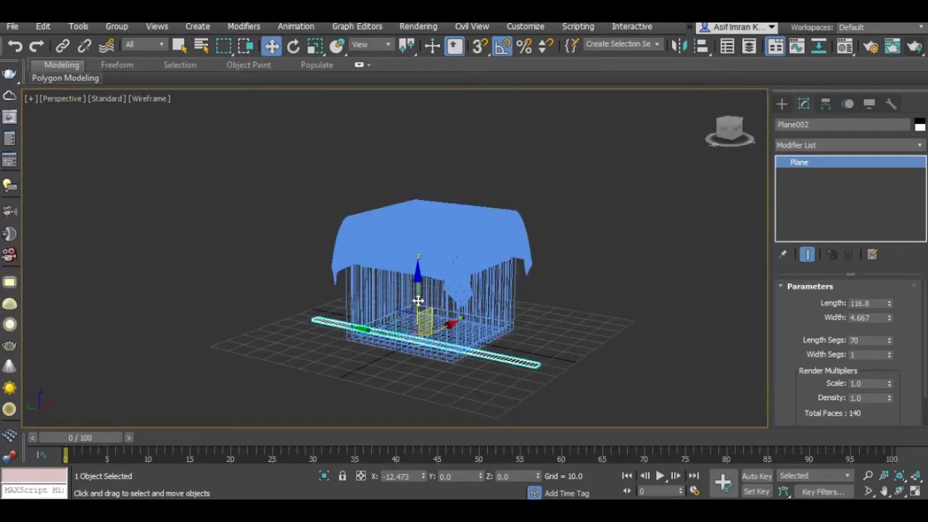
pyautogui.click(149, 99)
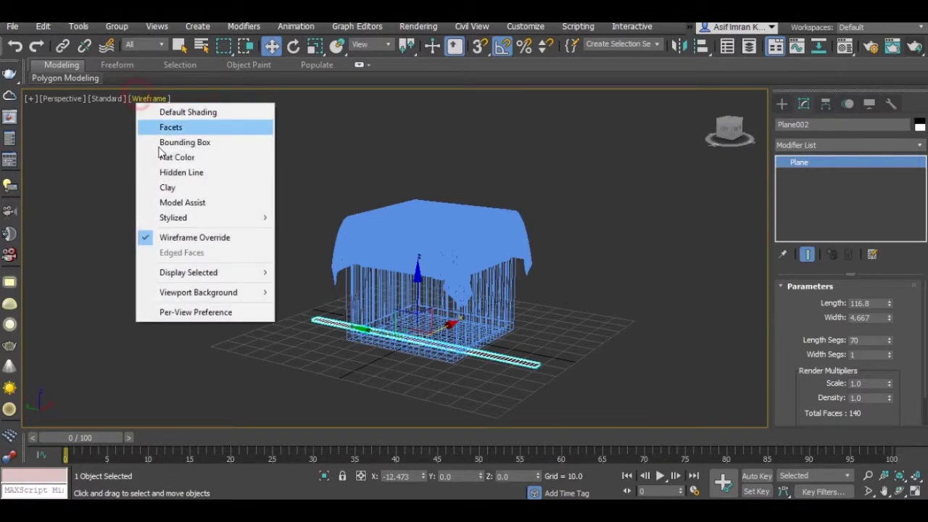
pyautogui.click(191, 113)
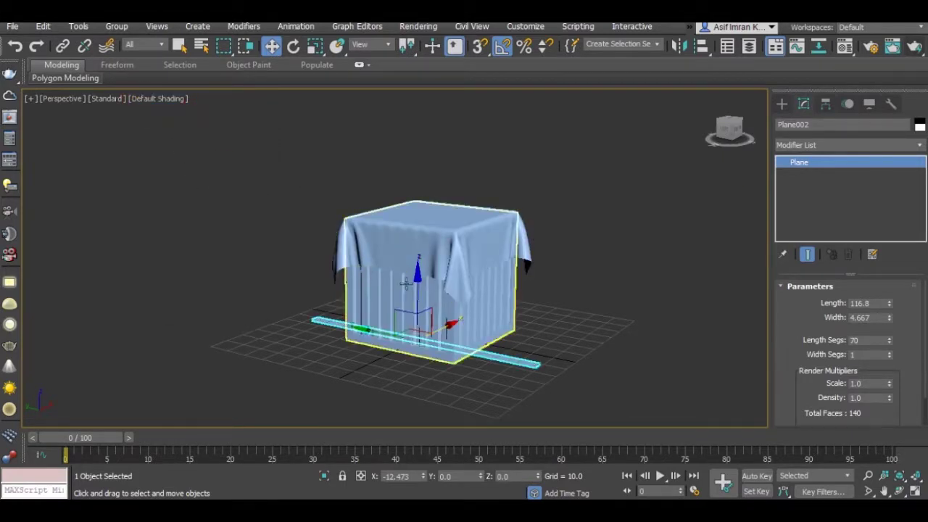
pyautogui.moveTo(418, 290); pyautogui.dragTo(420, 163)
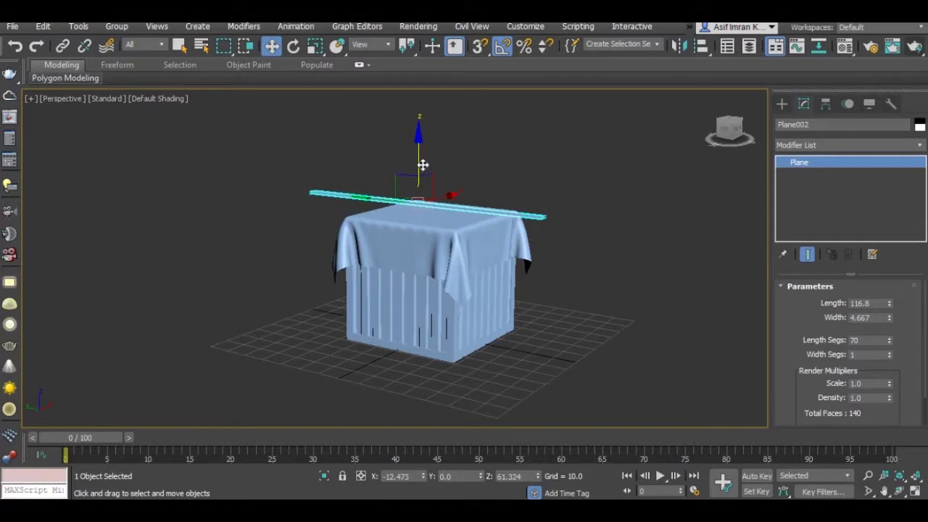
pyautogui.moveTo(483, 178)
pyautogui.keyDown('alt'); pyautogui.mouseDown(button='middle')
pyautogui.moveTo(479, 239)
pyautogui.moveTo(485, 234)
pyautogui.mouseUp(button='middle'); pyautogui.keyUp('alt')
pyautogui.scroll(3, 485, 233)
pyautogui.moveTo(889, 304); pyautogui.dragTo(887, 284)
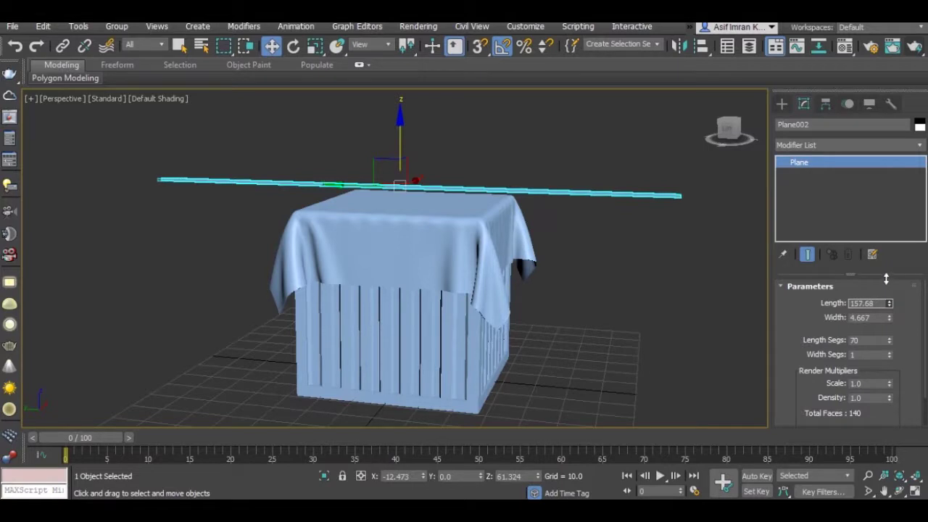
# Lower the strip onto the cloth top and select both strip and cloth.
pyautogui.keyDown('alt'); pyautogui.moveTo(610, 326); pyautogui.dragTo(507, 218, button='middle'); pyautogui.keyUp('alt')
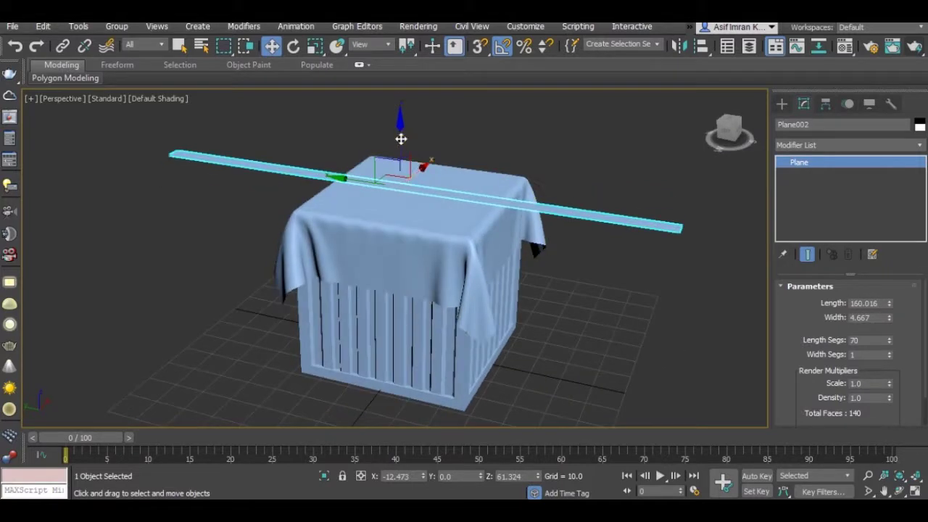
pyautogui.moveTo(402, 145); pyautogui.dragTo(401, 120)
pyautogui.keyDown('alt'); pyautogui.moveTo(402, 120); pyautogui.dragTo(385, 240, button='middle'); pyautogui.keyUp('alt')
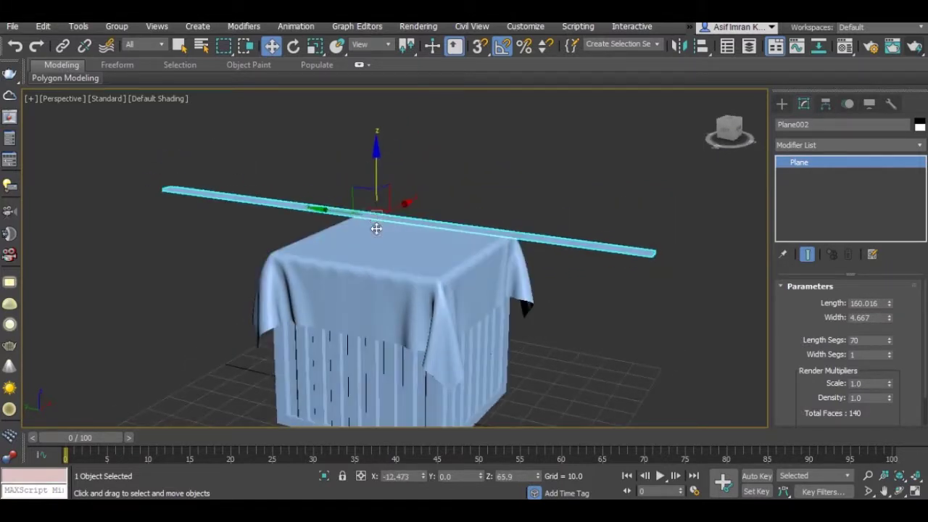
pyautogui.keyDown('ctrl'); pyautogui.click(388, 265); pyautogui.keyUp('ctrl')
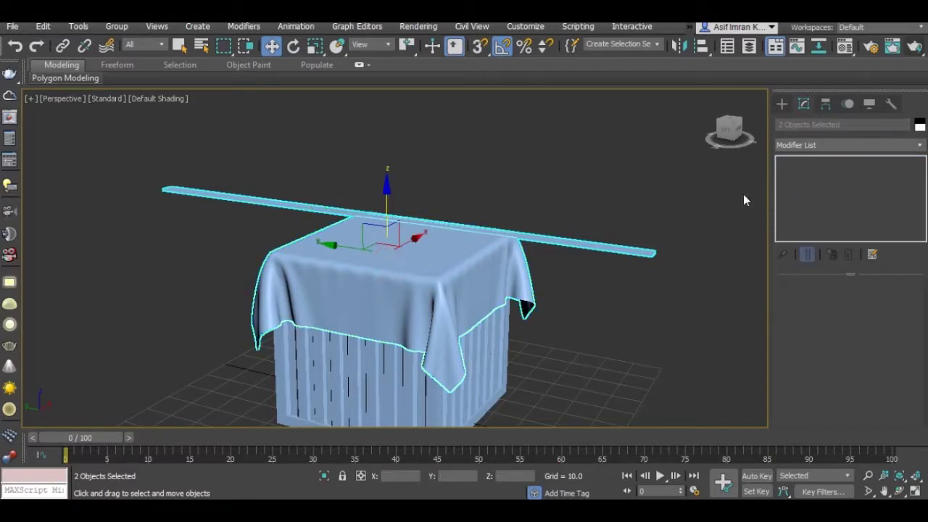
pyautogui.click(599, 311)
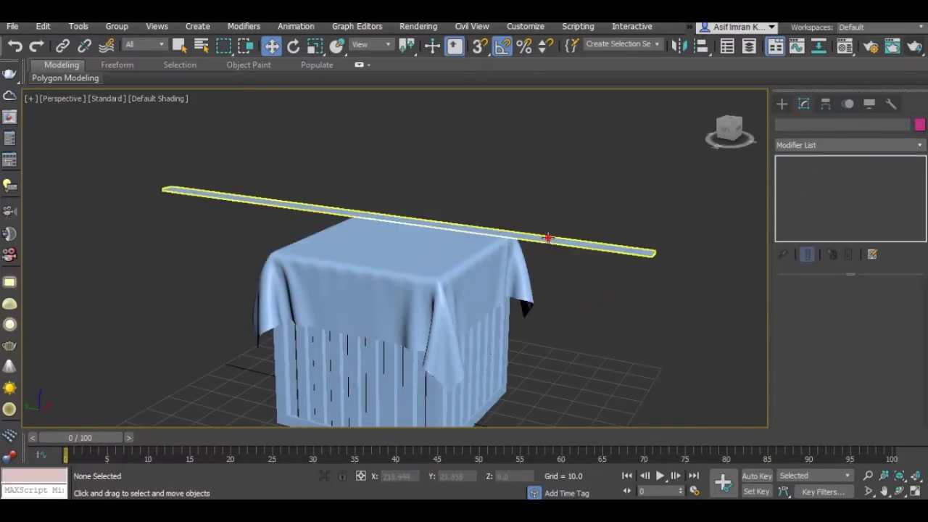
pyautogui.click(549, 238)
pyautogui.keyDown('ctrl'); pyautogui.click(453, 270); pyautogui.keyUp('ctrl')
pyautogui.click(807, 149)
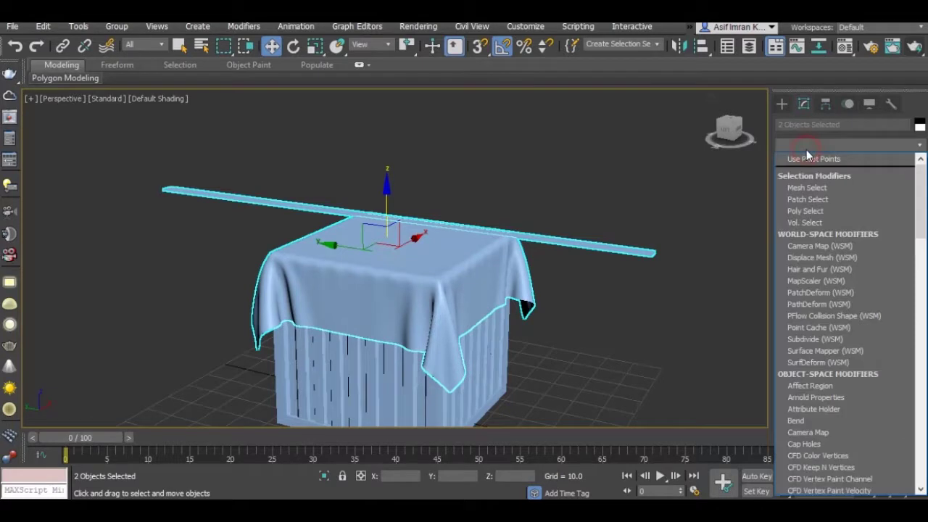
# Add a single Cloth modifier to both the strip and the draped cloth.
pyautogui.write('cl')
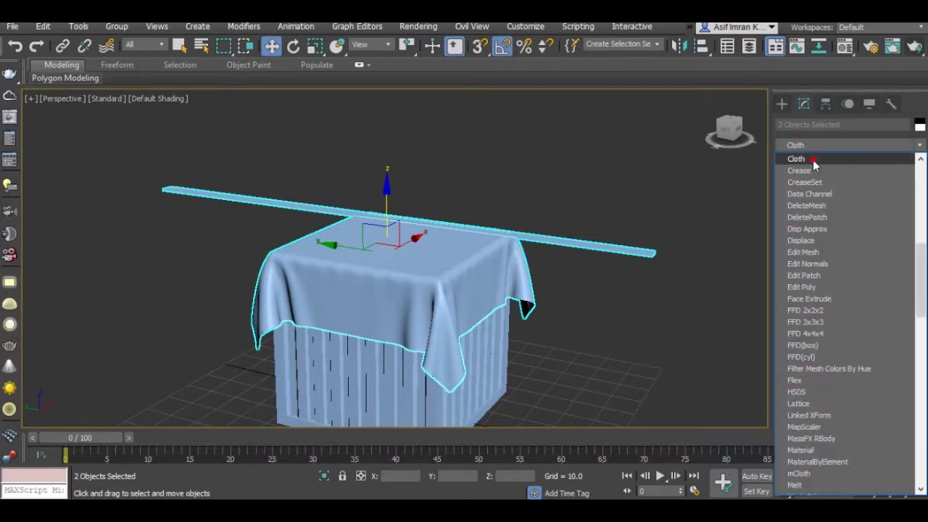
pyautogui.click(812, 159)
pyautogui.click(843, 307)
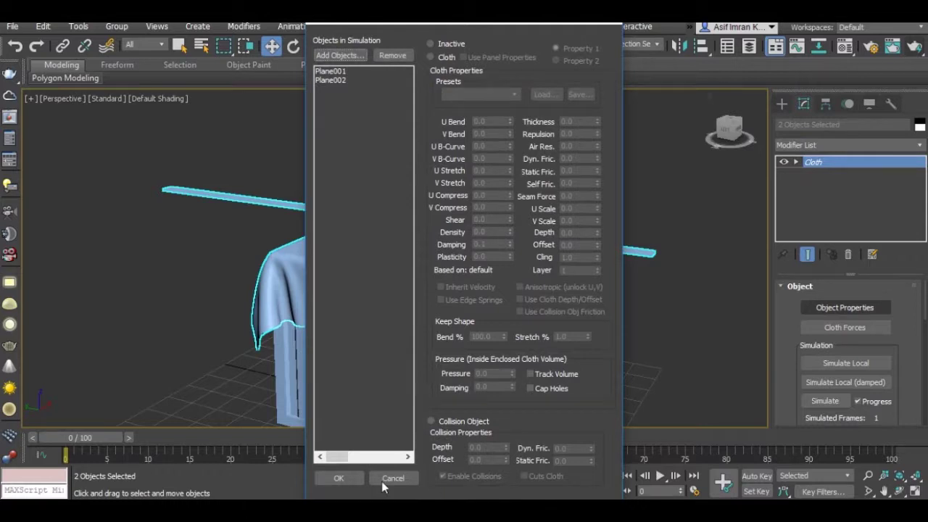
pyautogui.click(385, 480)
# Rename the strip to Belt and the cloth to Cover, then reselect both.
pyautogui.click(622, 252)
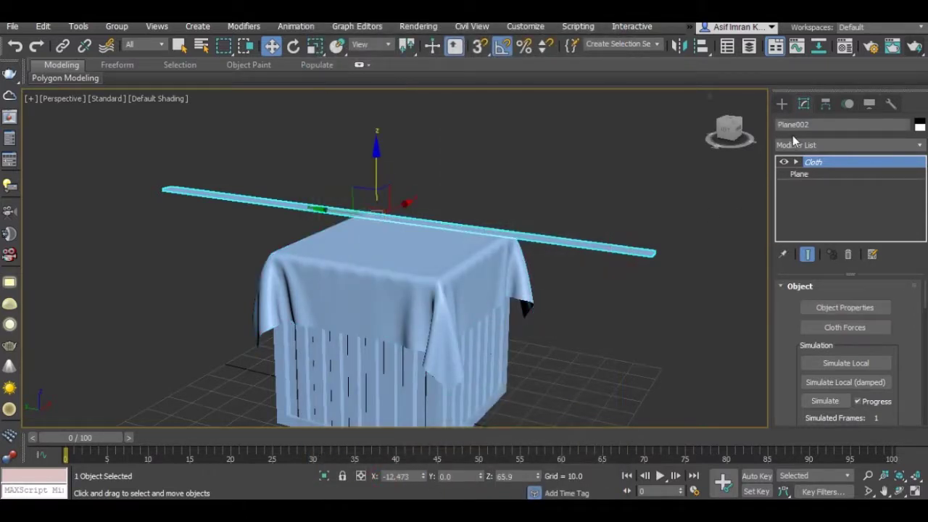
pyautogui.click(815, 126)
pyautogui.write('Belt')
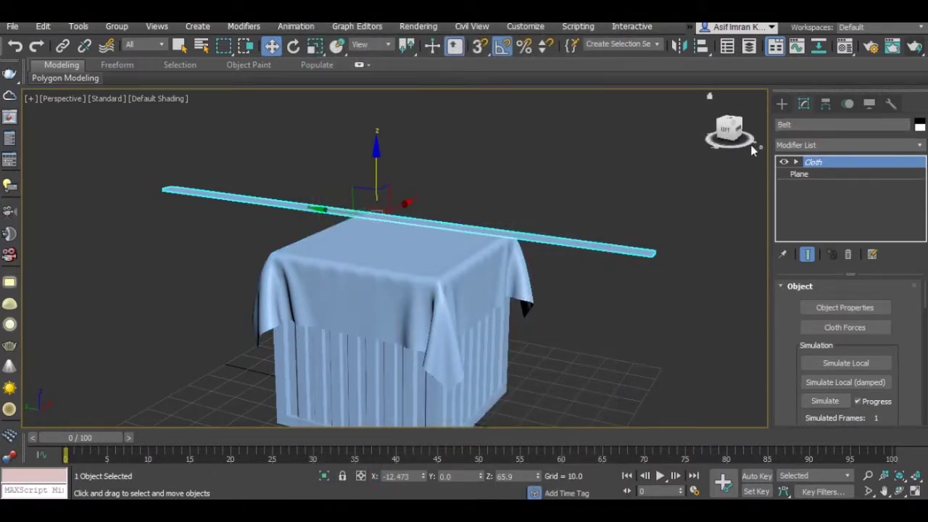
pyautogui.click(483, 276)
pyautogui.click(823, 126)
pyautogui.write('Cover')
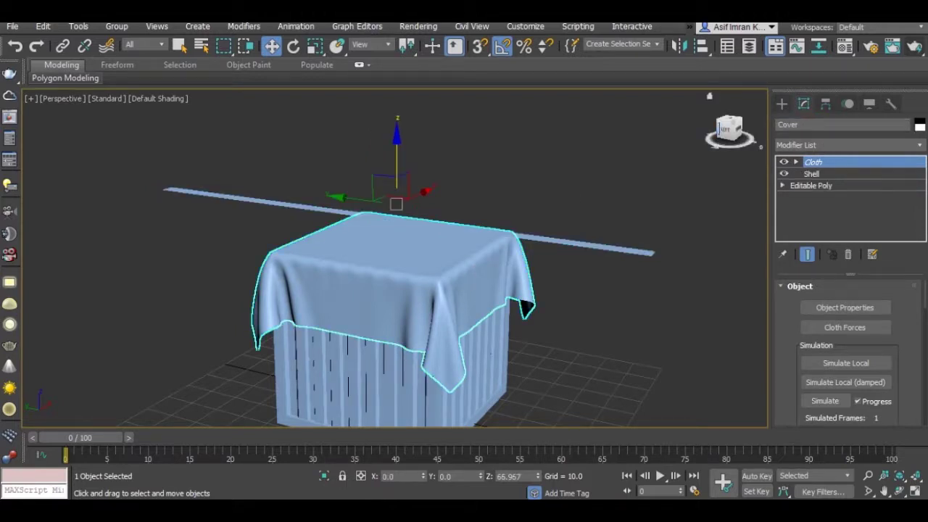
pyautogui.click(590, 244)
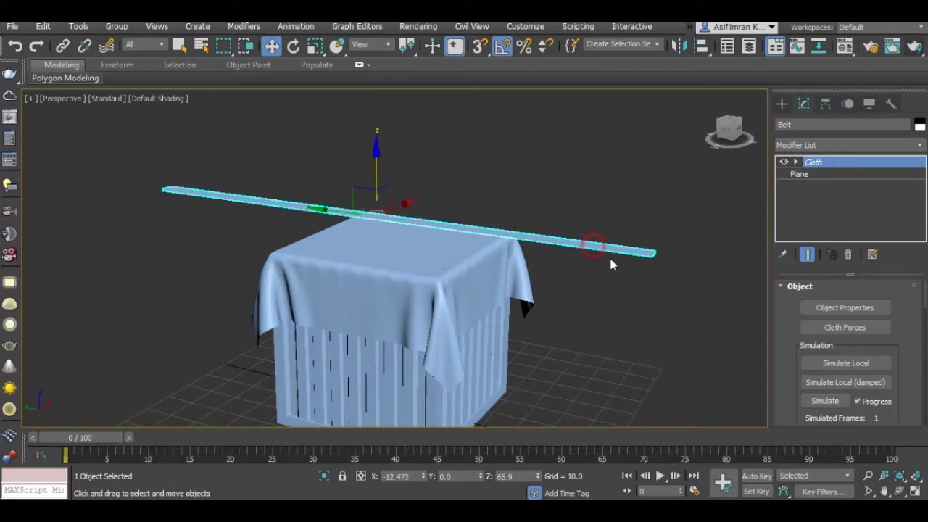
pyautogui.keyDown('ctrl'); pyautogui.click(423, 275); pyautogui.keyUp('ctrl')
pyautogui.click(830, 307)
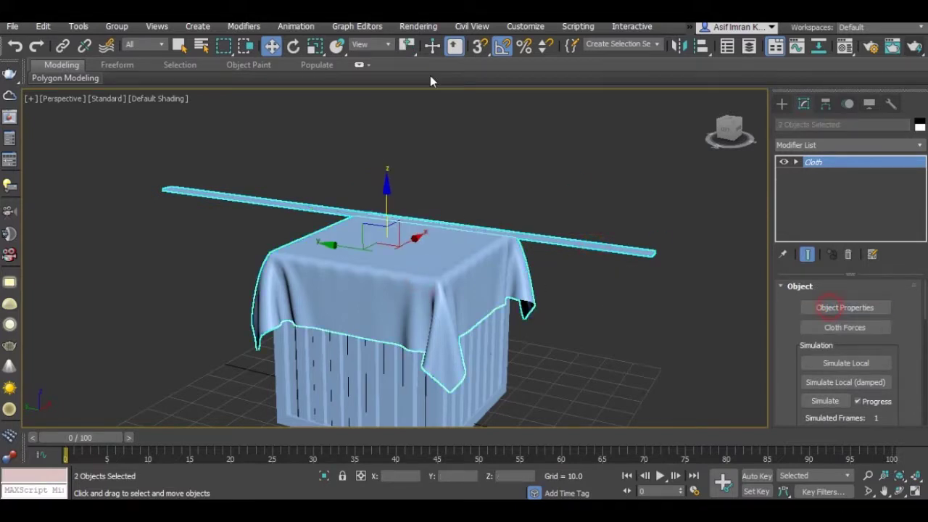
# Make Cover a collision object and Belt cloth with the Silk preset, then start Simulate Local.
pyautogui.click(342, 80)
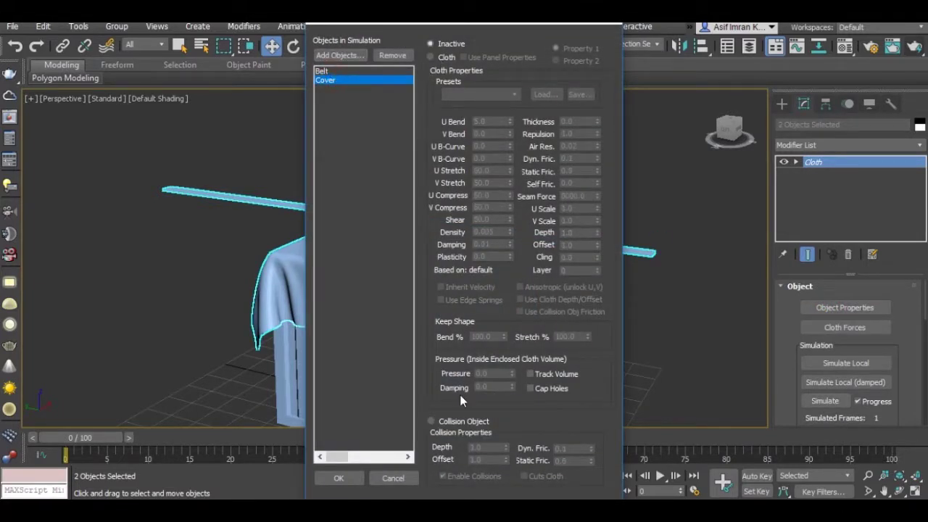
pyautogui.click(455, 422)
pyautogui.click(359, 71)
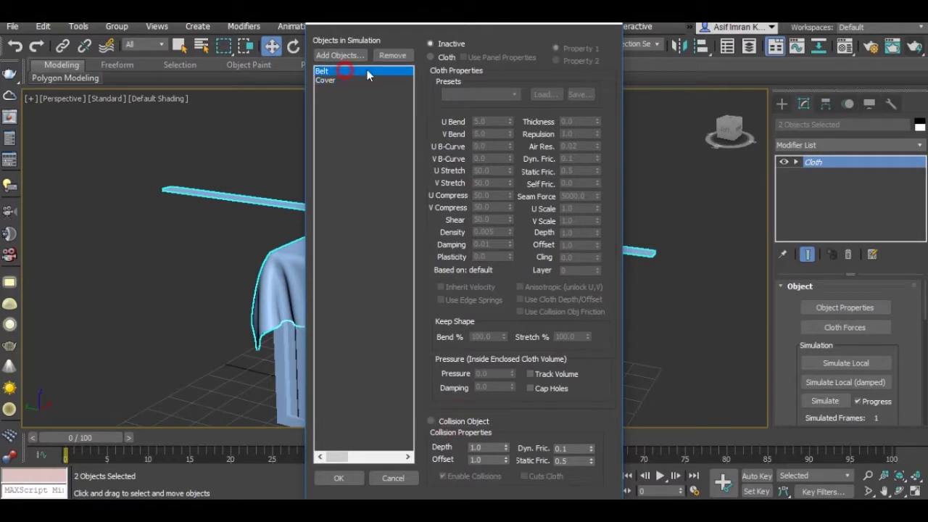
pyautogui.click(431, 58)
pyautogui.click(513, 95)
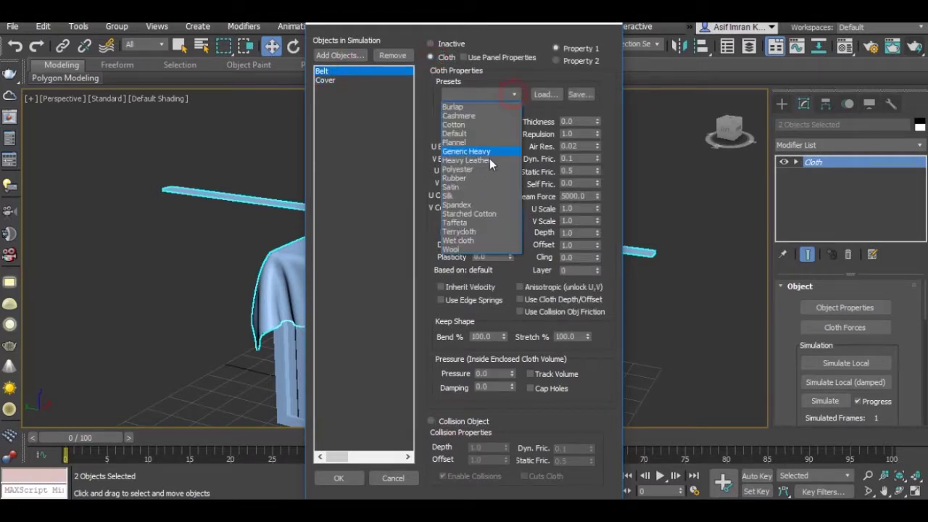
pyautogui.click(477, 194)
pyautogui.click(339, 477)
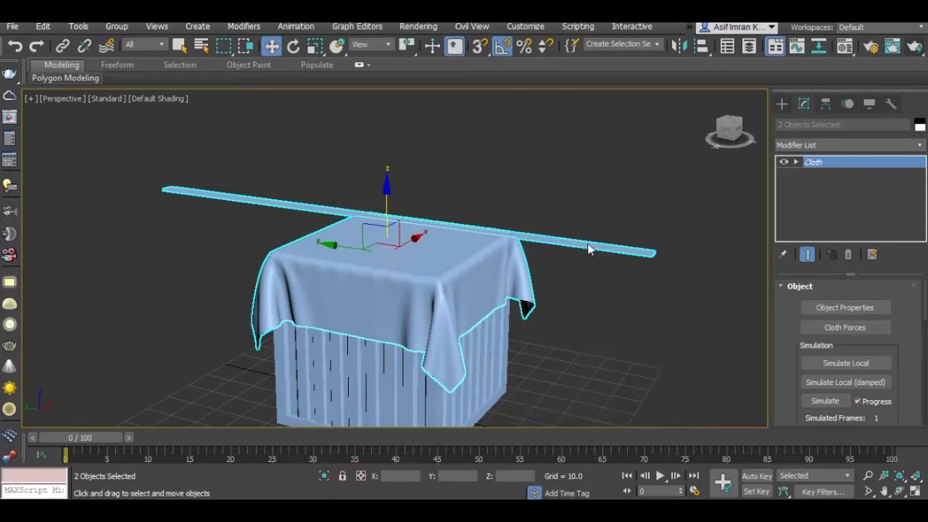
pyautogui.click(856, 364)
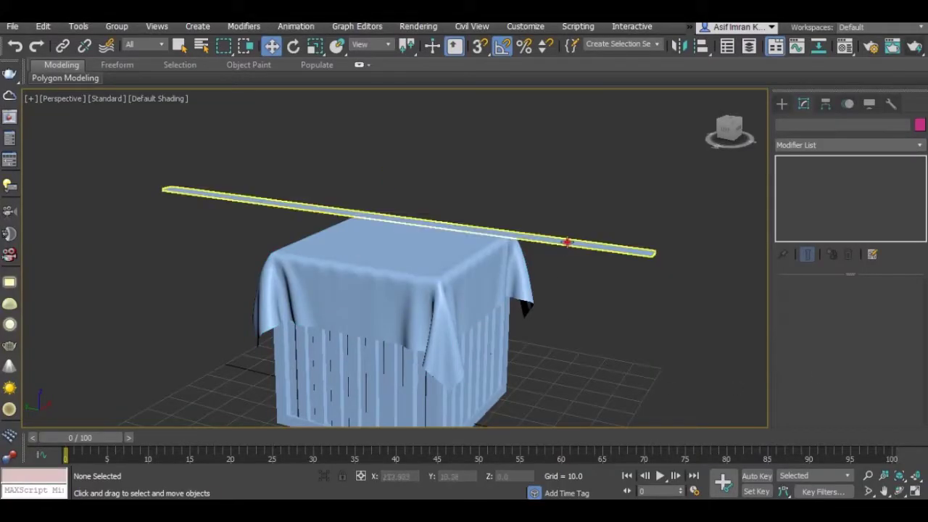
# Run the Belt's local cloth simulation and watch it drape over the crate.
pyautogui.click(564, 242)
pyautogui.scroll(3, 472, 283)
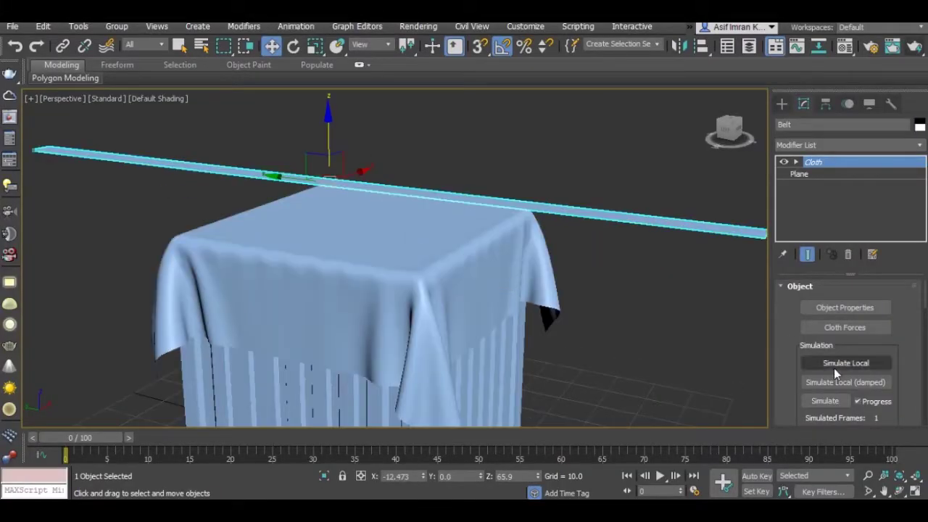
pyautogui.click(884, 386)
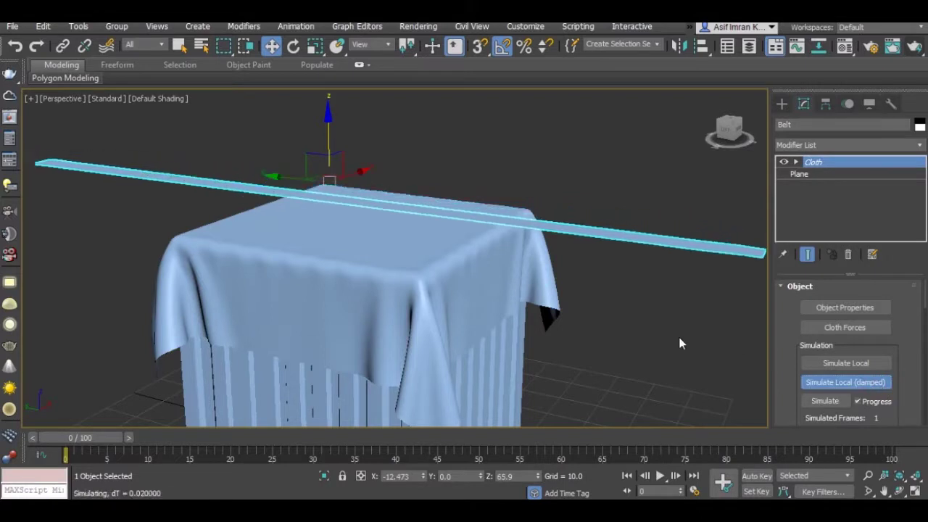
pyautogui.click(638, 333)
pyautogui.press('F4')
pyautogui.scroll(-3, 519, 277)
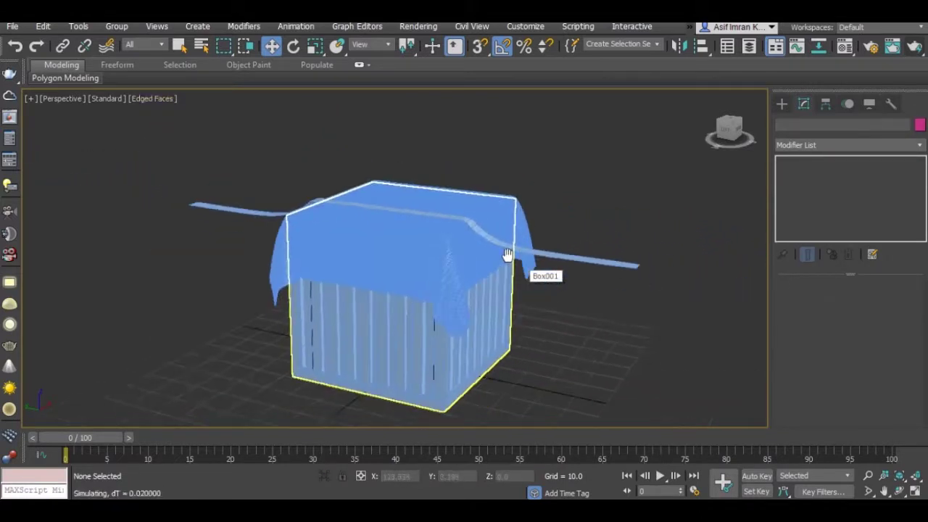
pyautogui.moveTo(507, 251)
pyautogui.keyDown('alt'); pyautogui.mouseDown(button='middle')
pyautogui.moveTo(435, 254)
pyautogui.moveTo(515, 226)
pyautogui.mouseUp(button='middle'); pyautogui.keyUp('alt')
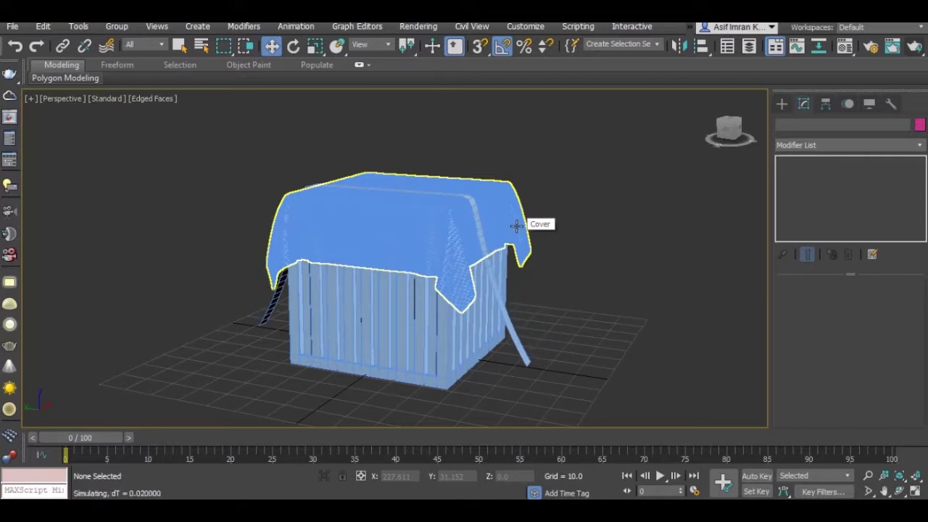
pyautogui.scroll(3, 511, 204)
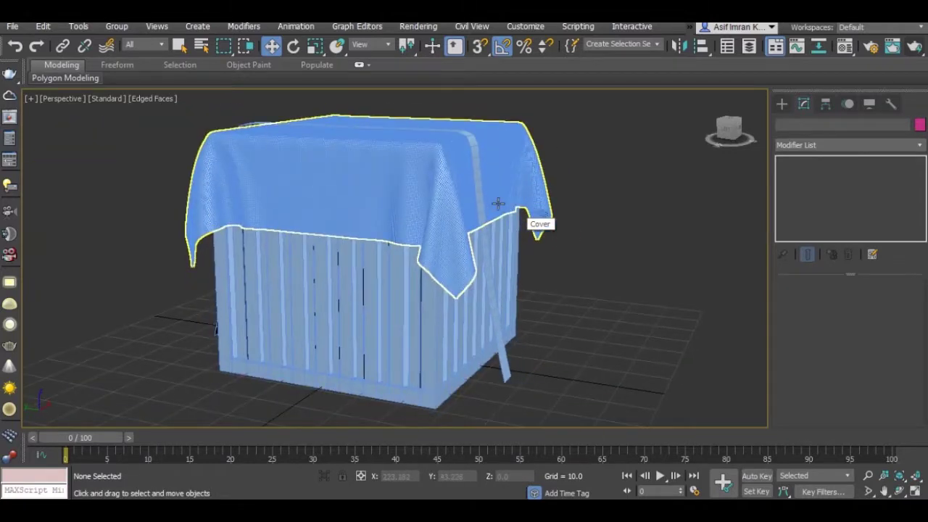
pyautogui.moveTo(483, 259)
pyautogui.keyDown('alt'); pyautogui.mouseDown(button='middle')
pyautogui.moveTo(459, 262)
pyautogui.moveTo(507, 225)
pyautogui.mouseUp(button='middle'); pyautogui.keyUp('alt')
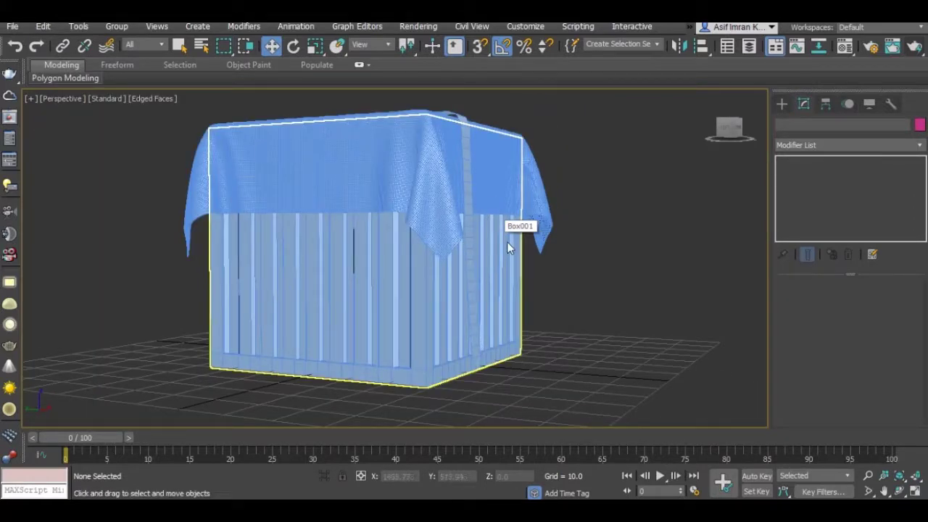
# Stop the Belt's simulation once it hangs down both crate sides, and inspect it.
pyautogui.click(465, 121)
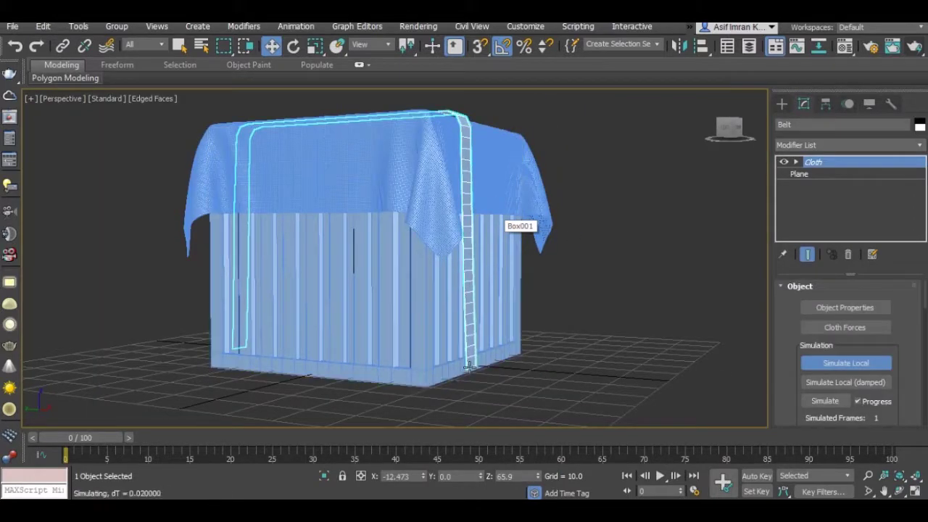
pyautogui.scroll(5, 493, 348)
pyautogui.moveTo(552, 320)
pyautogui.keyDown('alt'); pyautogui.mouseDown(button='middle')
pyautogui.moveTo(556, 352)
pyautogui.moveTo(594, 348)
pyautogui.mouseUp(button='middle'); pyautogui.keyUp('alt')
pyautogui.click(845, 362)
pyautogui.scroll(-5, 688, 331)
pyautogui.moveTo(579, 268)
pyautogui.keyDown('alt'); pyautogui.mouseDown(button='middle')
pyautogui.moveTo(541, 319)
pyautogui.moveTo(513, 328)
pyautogui.moveTo(500, 311)
pyautogui.moveTo(528, 292)
pyautogui.mouseUp(button='middle'); pyautogui.keyUp('alt')
pyautogui.scroll(5, 503, 353)
pyautogui.scroll(-2, 500, 359)
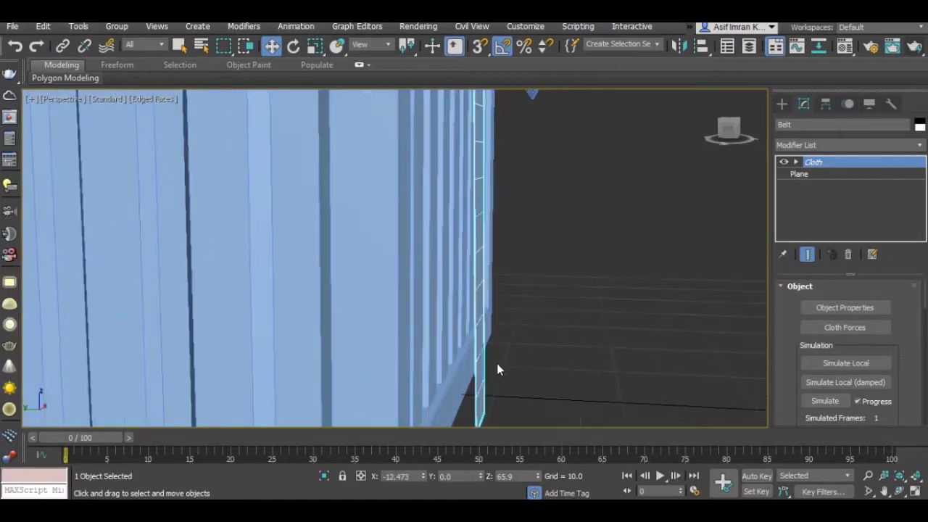
pyautogui.scroll(-2, 498, 362)
pyautogui.scroll(-5, 477, 367)
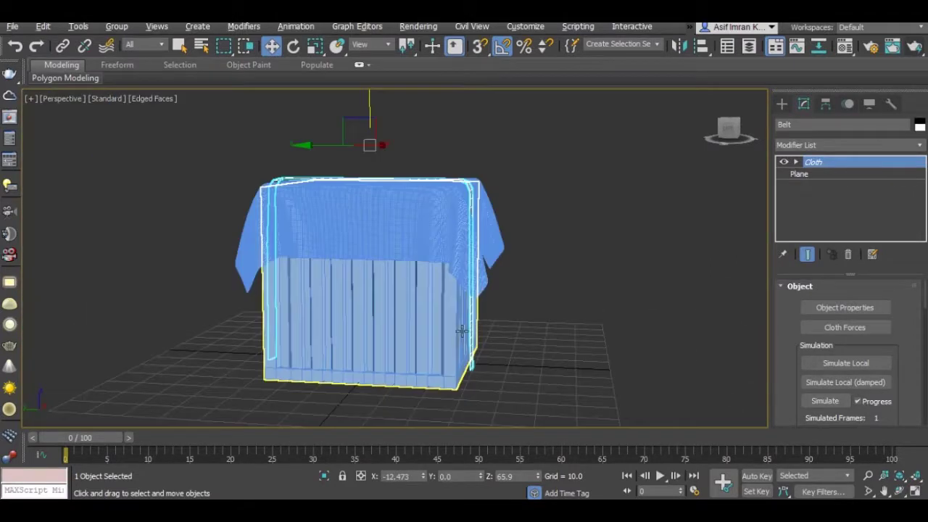
pyautogui.keyDown('alt'); pyautogui.moveTo(473, 330); pyautogui.dragTo(459, 325, button='middle'); pyautogui.keyUp('alt')
pyautogui.rightClick(460, 297)
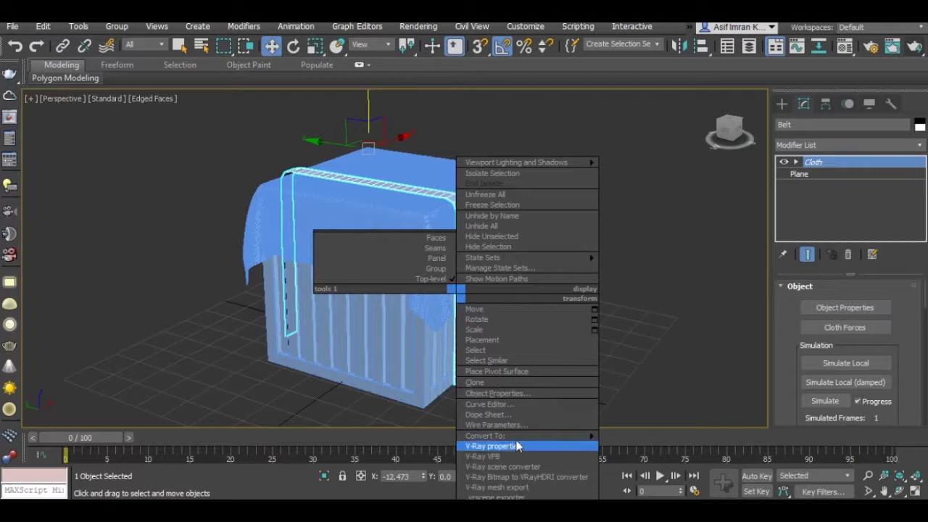
# Convert the simulated Belt to an Editable Poly, collapsing its Cloth modifier.
pyautogui.click(392, 210)
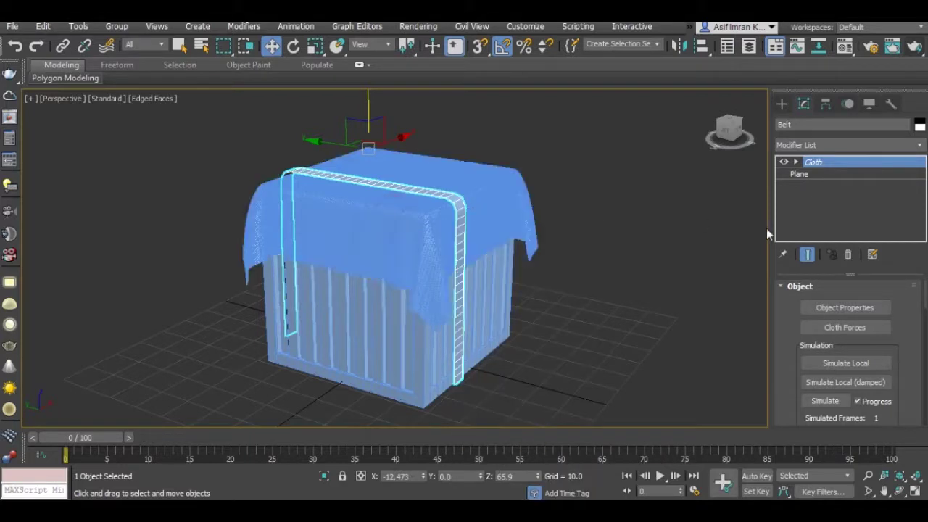
pyautogui.rightClick(455, 197)
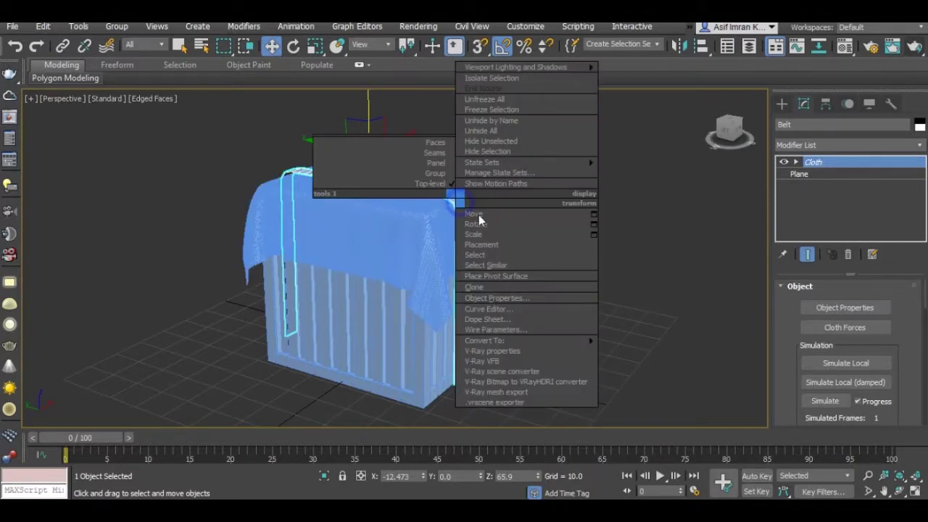
pyautogui.click(654, 350)
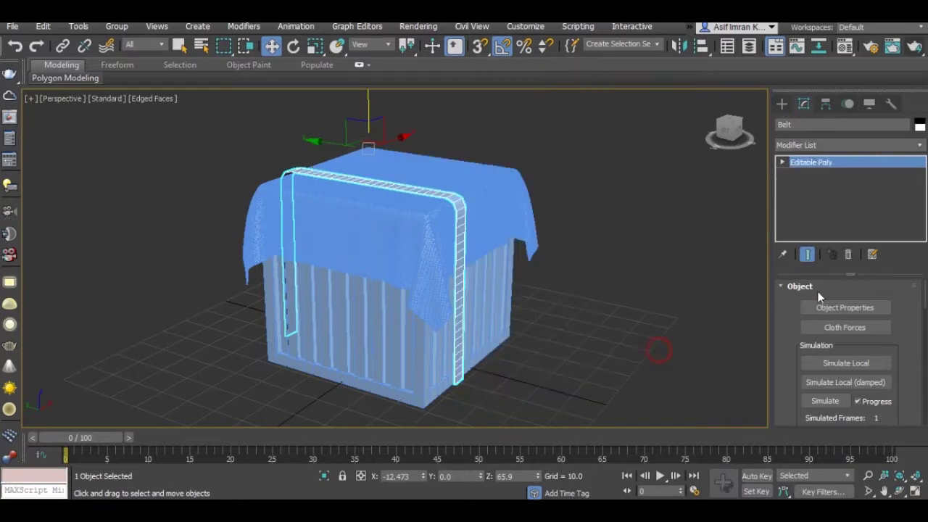
pyautogui.scroll(-3, 915, 381)
pyautogui.scroll(-3, 871, 382)
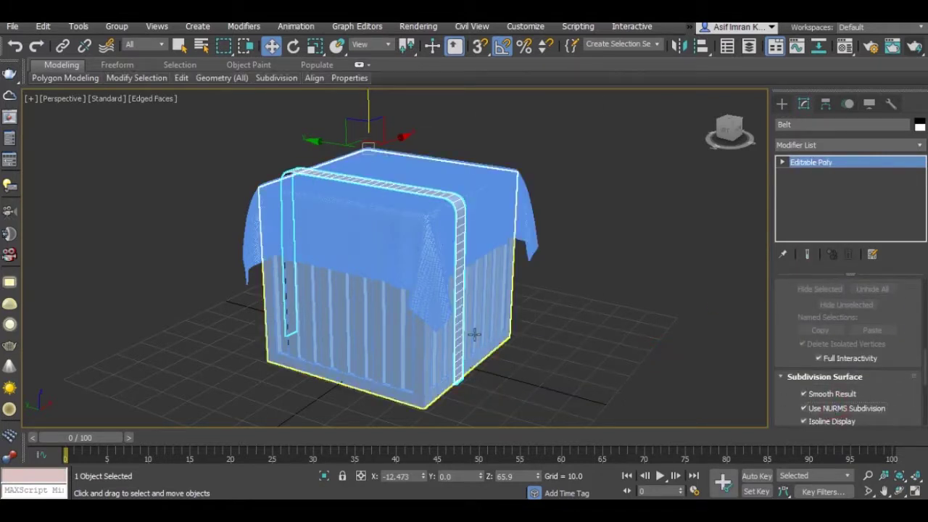
pyautogui.scroll(5, 378, 247)
pyautogui.scroll(-2, 379, 247)
pyautogui.scroll(-3, 378, 246)
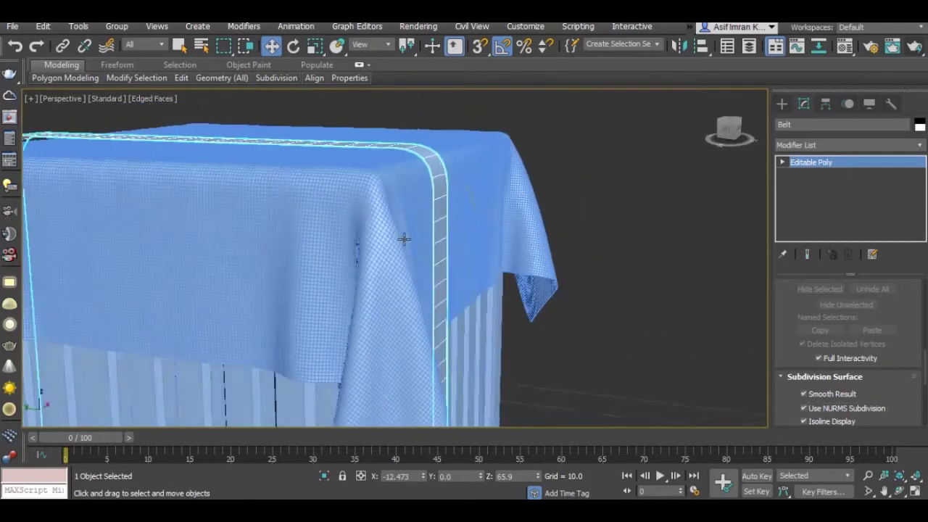
pyautogui.scroll(-2, 402, 239)
pyautogui.scroll(-2, 418, 222)
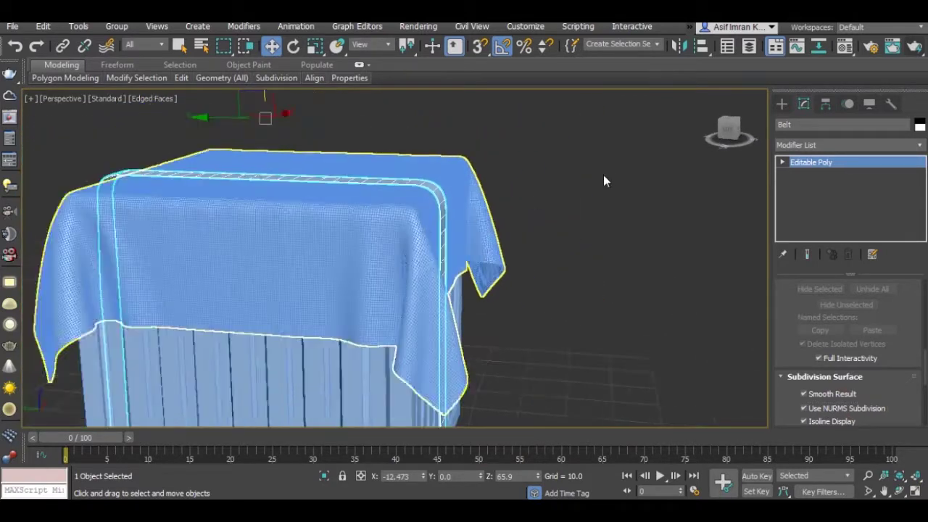
# Center the Belt's pivot on the object and nudge the belt down slightly.
pyautogui.click(826, 104)
pyautogui.click(847, 198)
pyautogui.click(841, 271)
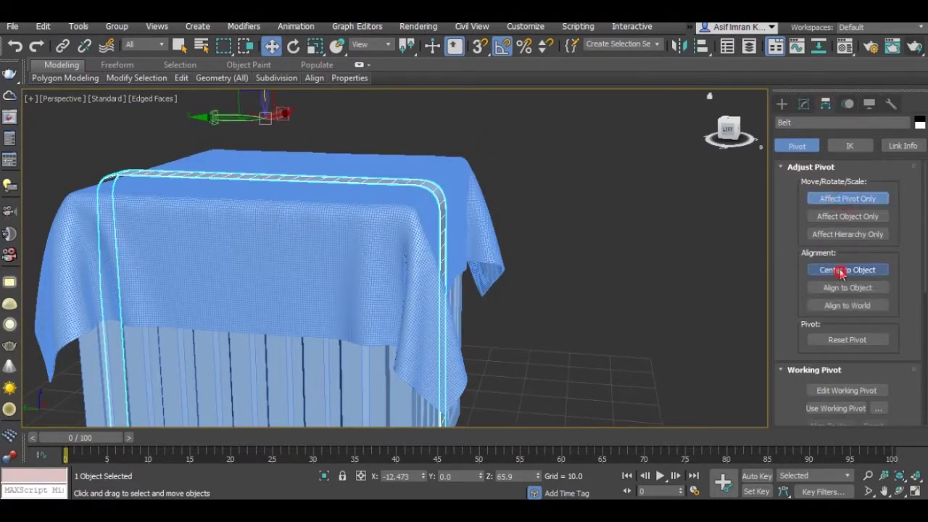
pyautogui.click(847, 198)
pyautogui.scroll(2, 279, 304)
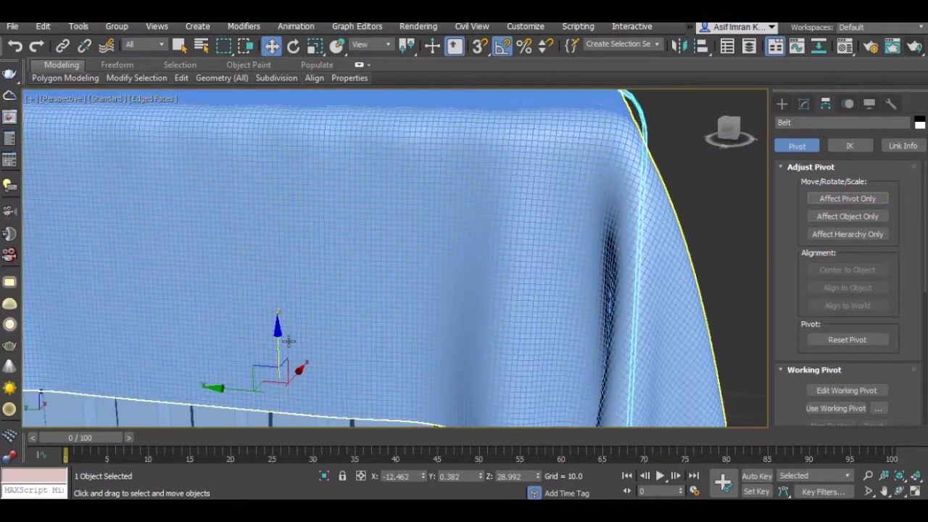
pyautogui.scroll(-1, 284, 340)
pyautogui.moveTo(283, 337); pyautogui.dragTo(282, 339)
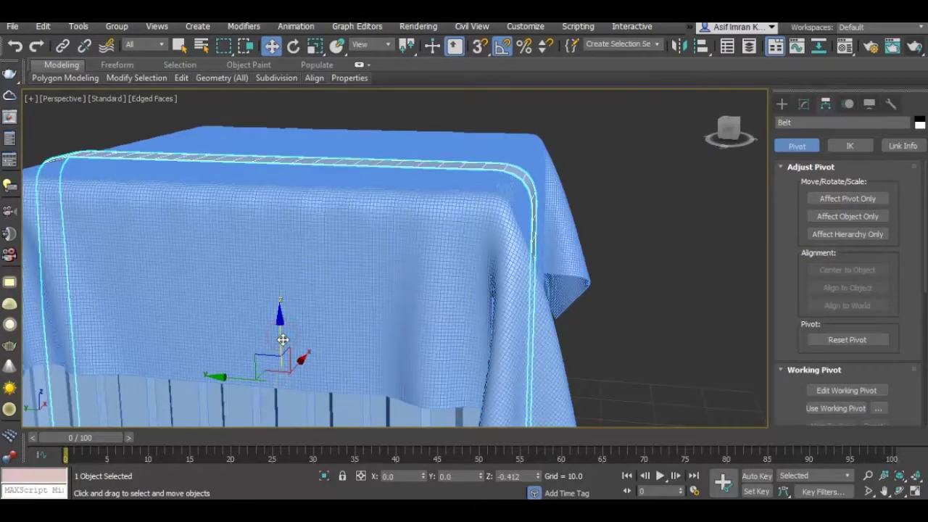
# Lower the Belt further until it rests on the Cover, checking from a high view.
pyautogui.scroll(-3, 414, 279)
pyautogui.moveTo(404, 259)
pyautogui.mouseDown(button='middle')
pyautogui.moveTo(380, 264)
pyautogui.moveTo(441, 153)
pyautogui.moveTo(476, 145)
pyautogui.moveTo(441, 166)
pyautogui.moveTo(464, 153)
pyautogui.moveTo(430, 220)
pyautogui.moveTo(341, 181)
pyautogui.mouseUp(button='middle')
pyautogui.scroll(-3, 380, 264)
pyautogui.scroll(3, 528, 135)
pyautogui.scroll(3, 352, 208)
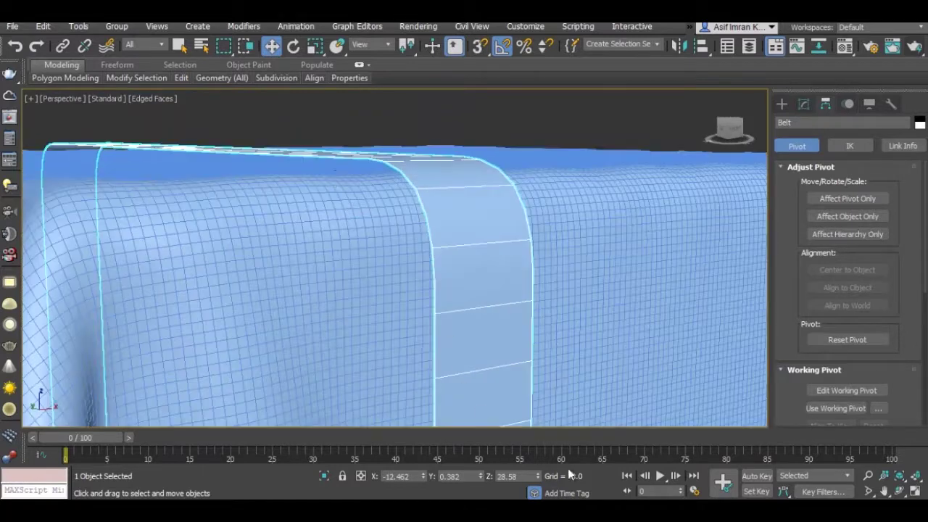
pyautogui.moveTo(538, 481); pyautogui.dragTo(539, 479)
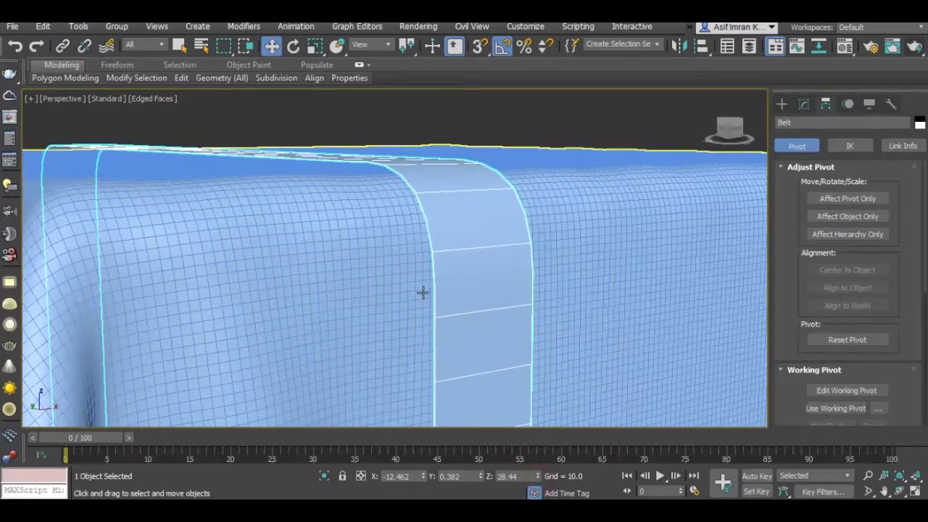
pyautogui.scroll(-4, 423, 298)
pyautogui.keyDown('alt'); pyautogui.moveTo(421, 290); pyautogui.dragTo(449, 341, button='middle'); pyautogui.keyUp('alt')
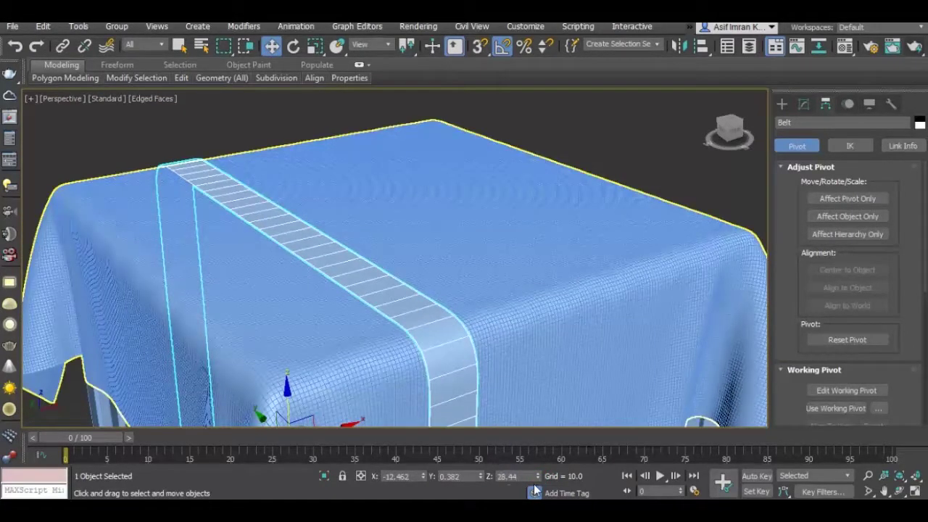
pyautogui.moveTo(538, 478); pyautogui.dragTo(537, 474)
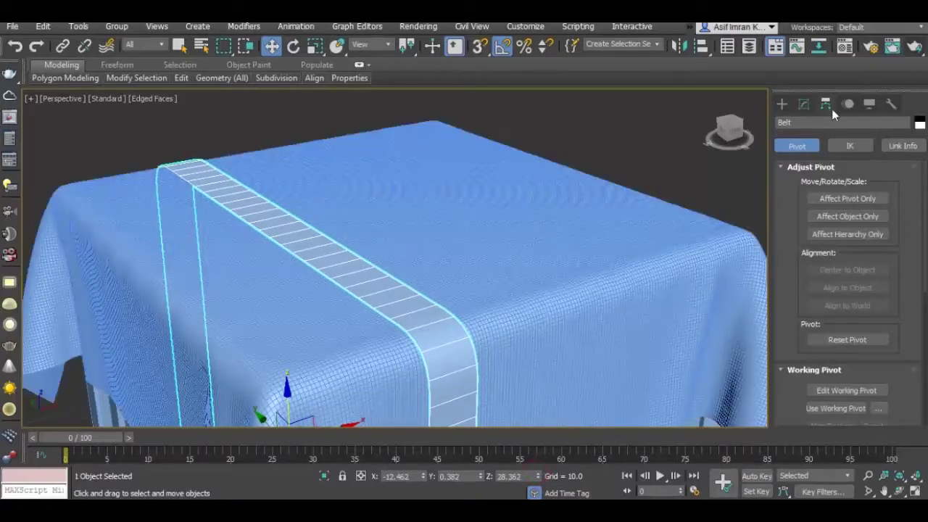
pyautogui.click(804, 105)
# Select the belt's vertical strip of polygons running down the crate side.
pyautogui.scroll(-5, 449, 271)
pyautogui.moveTo(450, 271)
pyautogui.keyDown('alt'); pyautogui.mouseDown(button='middle')
pyautogui.moveTo(450, 128)
pyautogui.moveTo(464, 232)
pyautogui.moveTo(495, 220)
pyautogui.mouseUp(button='middle'); pyautogui.keyUp('alt')
pyautogui.scroll(2, 495, 221)
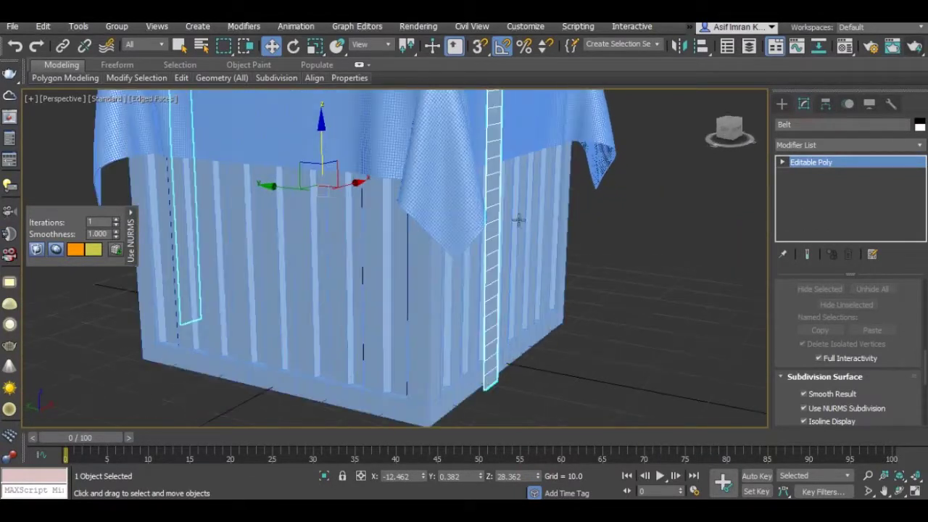
pyautogui.click(782, 162)
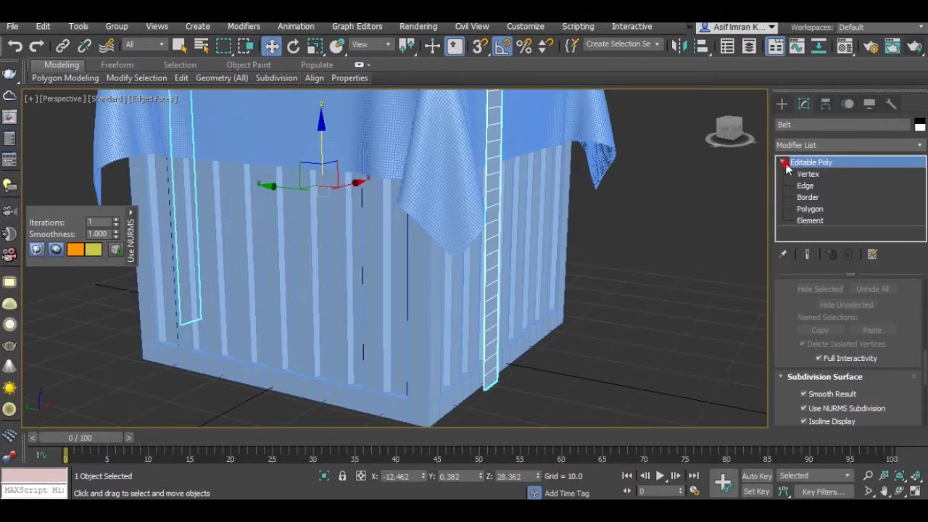
pyautogui.click(810, 209)
pyautogui.moveTo(503, 242)
pyautogui.keyDown('alt'); pyautogui.mouseDown(button='middle')
pyautogui.moveTo(516, 230)
pyautogui.moveTo(485, 233)
pyautogui.mouseUp(button='middle'); pyautogui.keyUp('alt')
pyautogui.click(484, 224)
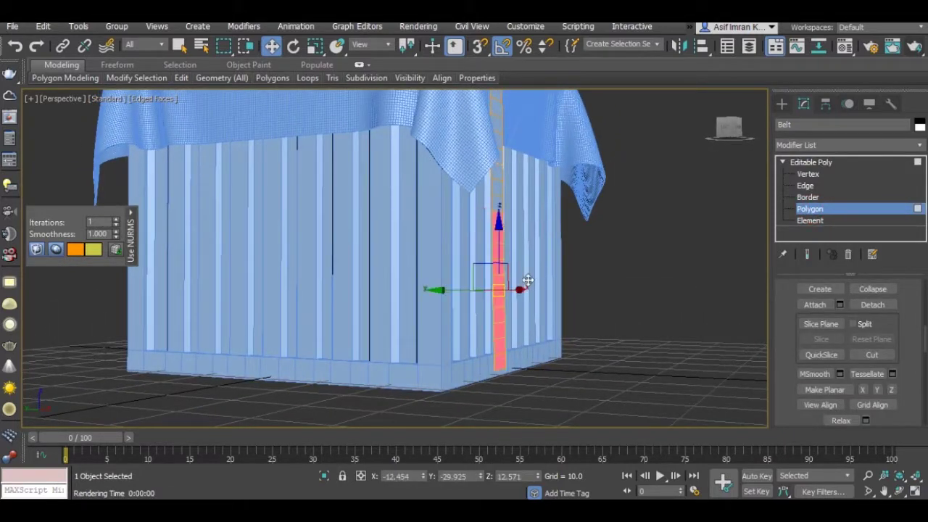
pyautogui.scroll(3, 547, 281)
pyautogui.scroll(3, 550, 287)
pyautogui.scroll(-5, 500, 231)
pyautogui.scroll(2, 454, 188)
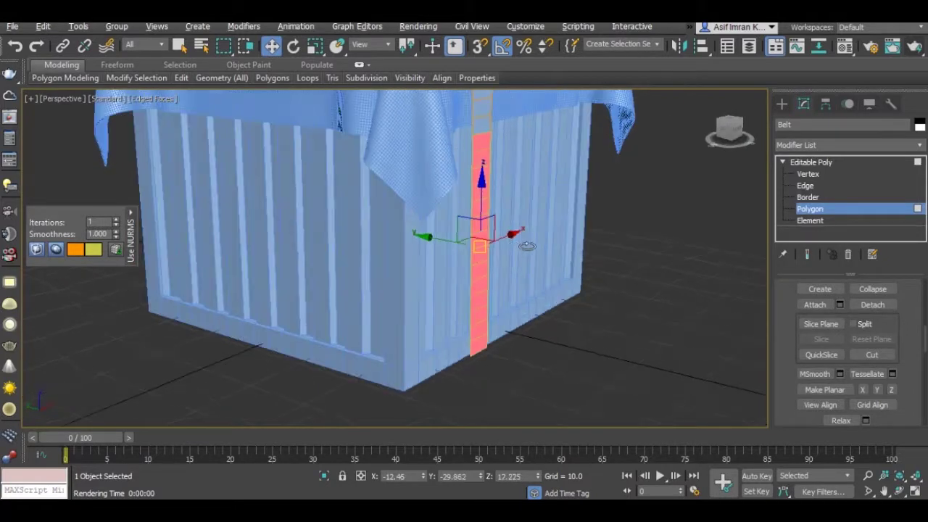
pyautogui.scroll(2, 464, 254)
pyautogui.scroll(2, 446, 245)
pyautogui.scroll(-4, 442, 253)
pyautogui.scroll(2, 424, 272)
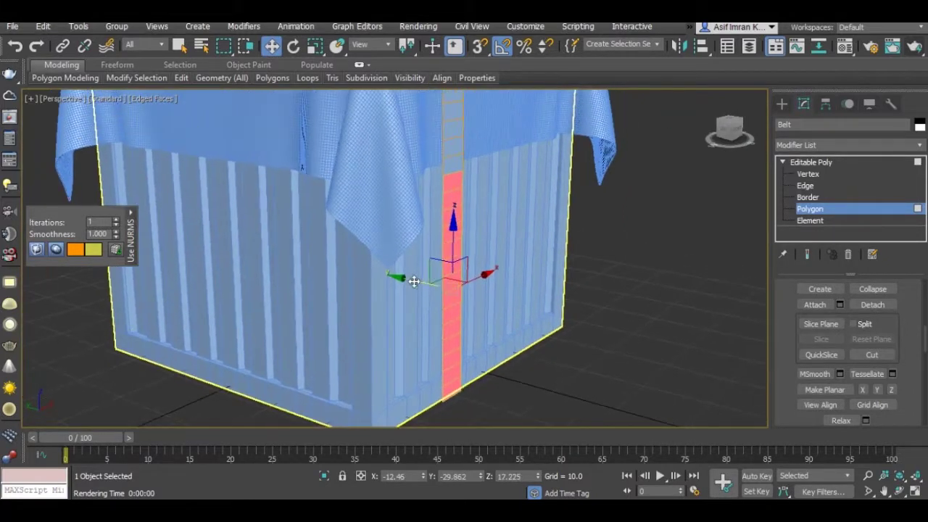
# Move the belt strip down and along Y until it reaches the crate's base.
pyautogui.moveTo(412, 282); pyautogui.dragTo(413, 290)
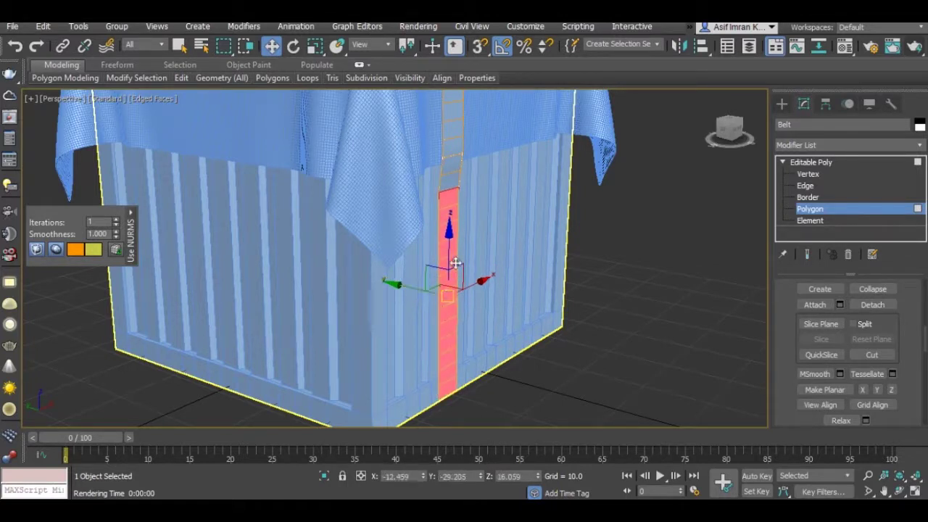
pyautogui.moveTo(444, 197); pyautogui.dragTo(443, 210)
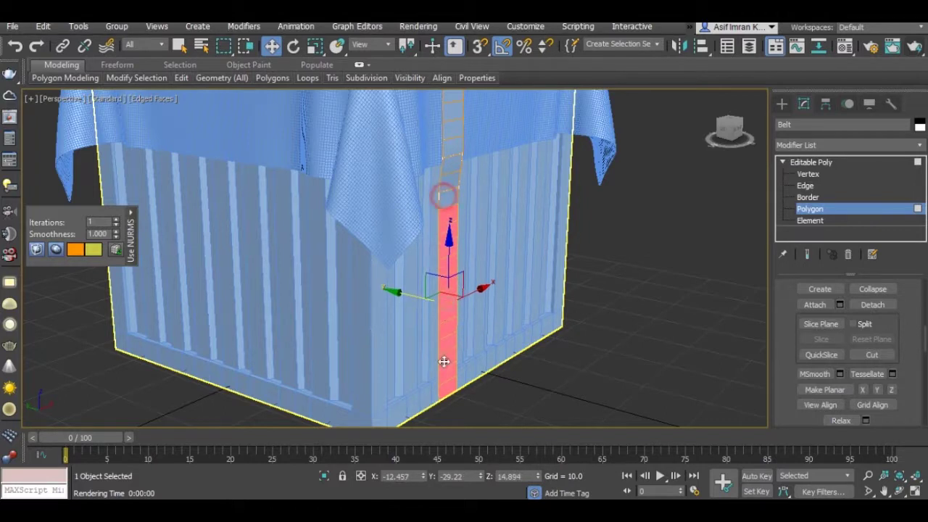
pyautogui.click(481, 475)
pyautogui.click(484, 475)
pyautogui.keyDown('alt'); pyautogui.moveTo(469, 324); pyautogui.dragTo(498, 286, button='middle'); pyautogui.keyUp('alt')
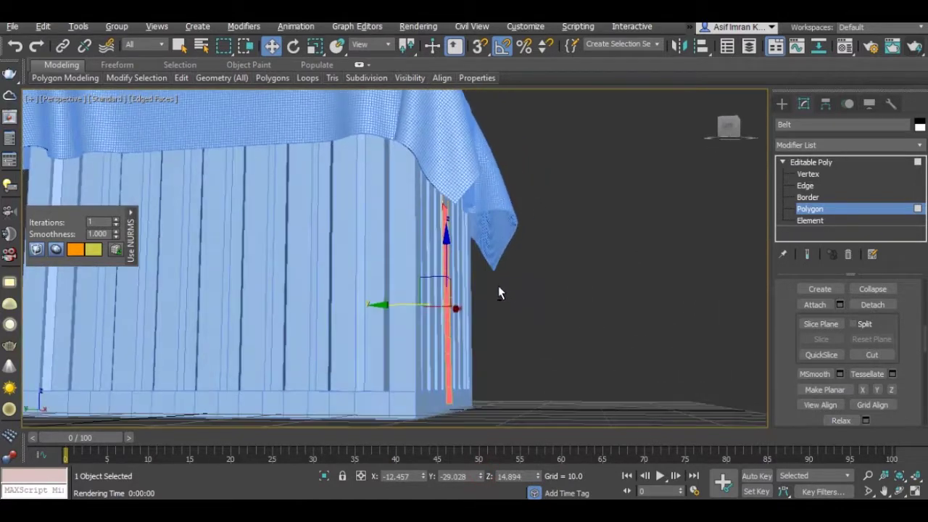
pyautogui.moveTo(446, 211); pyautogui.dragTo(446, 219)
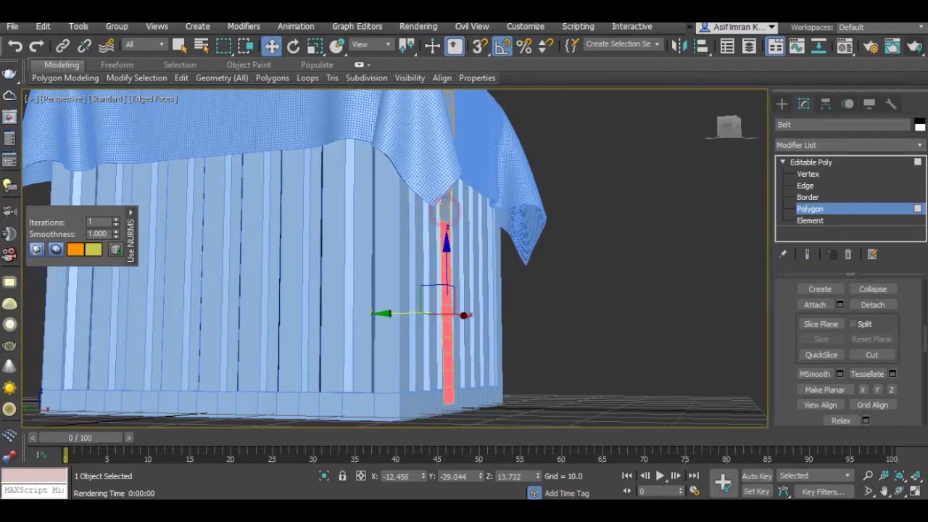
pyautogui.click(484, 474)
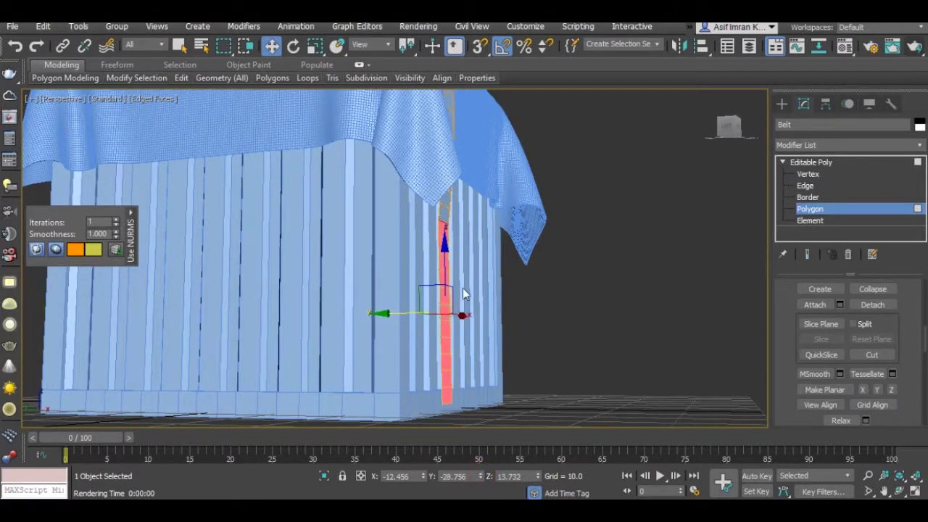
pyautogui.moveTo(441, 230); pyautogui.dragTo(441, 238)
pyautogui.click(481, 473)
pyautogui.click(480, 473)
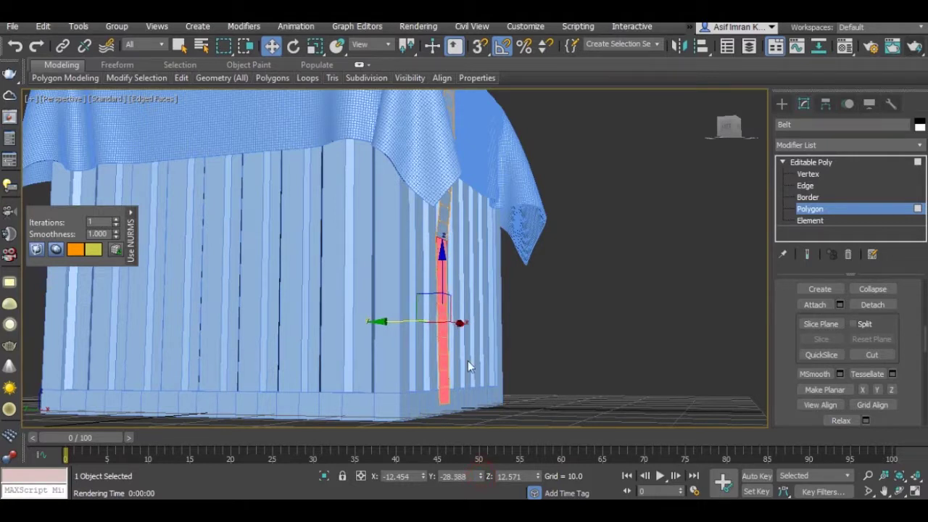
pyautogui.click(482, 478)
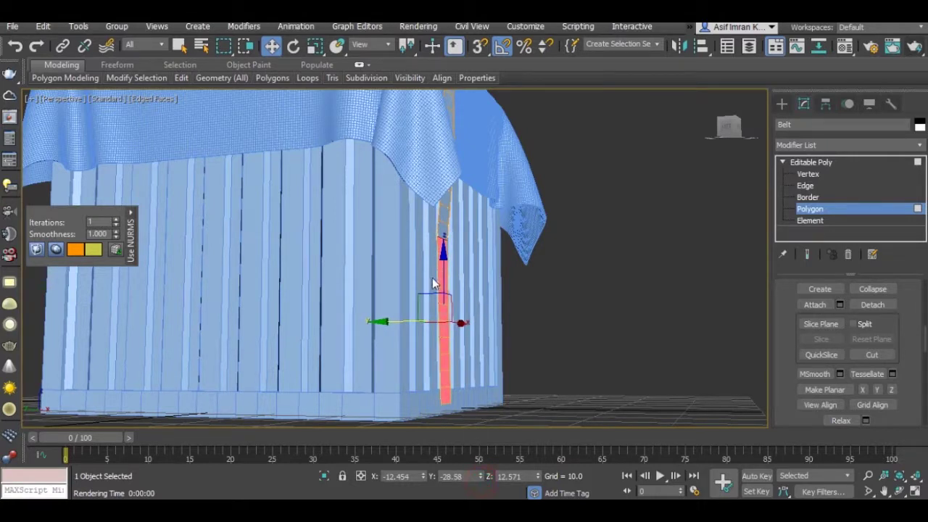
pyautogui.moveTo(439, 242); pyautogui.dragTo(440, 250)
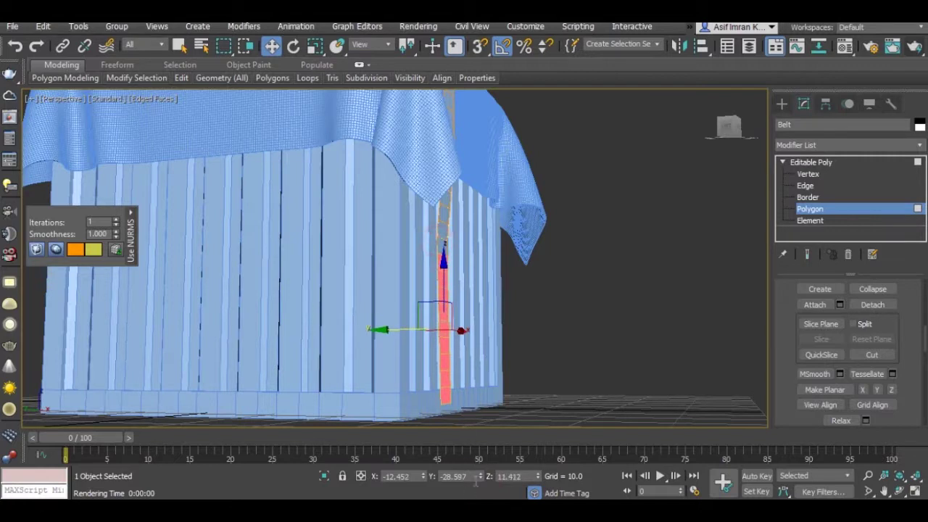
pyautogui.click(481, 478)
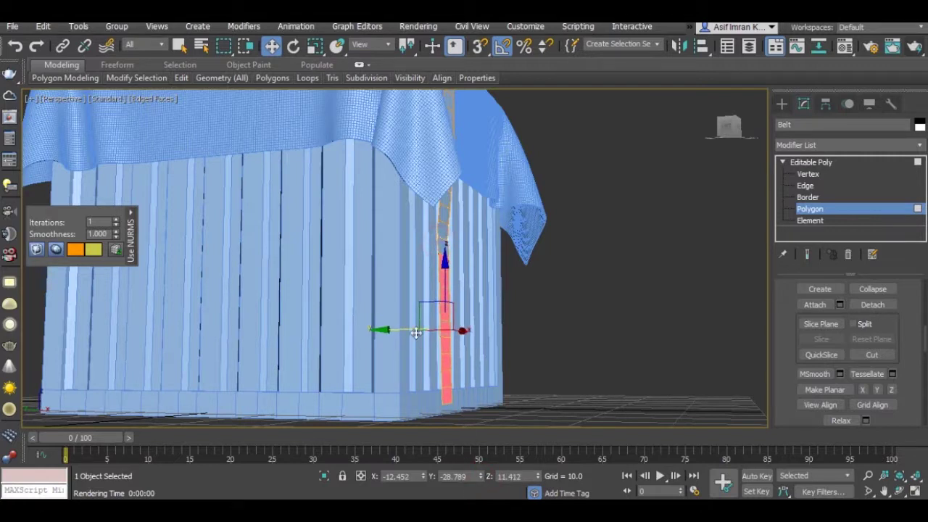
pyautogui.moveTo(411, 328); pyautogui.dragTo(398, 348)
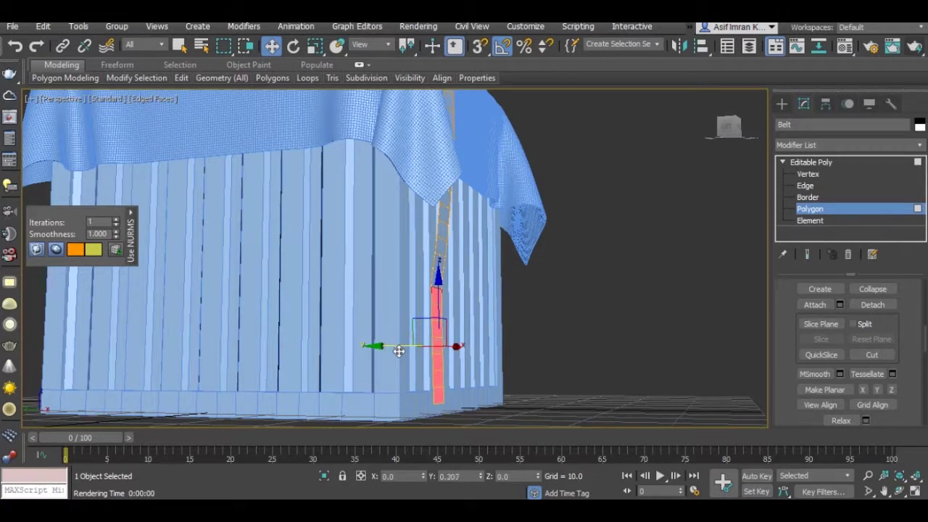
# Select the edge loop at the belt's lower end, then return to the whole belt.
pyautogui.keyDown('alt'); pyautogui.moveTo(460, 296); pyautogui.dragTo(427, 317, button='middle'); pyautogui.keyUp('alt')
pyautogui.keyDown('alt'); pyautogui.moveTo(436, 288); pyautogui.dragTo(481, 323, button='middle'); pyautogui.keyUp('alt')
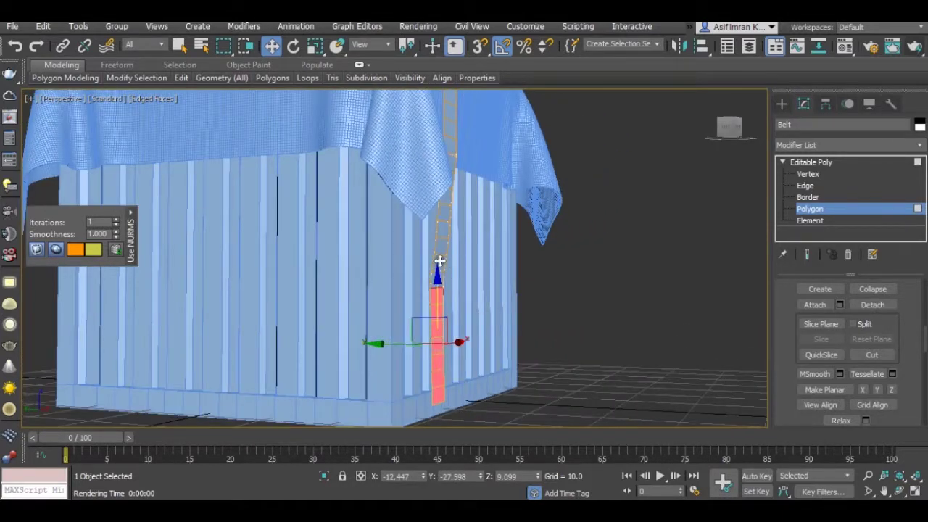
pyautogui.scroll(2, 439, 260)
pyautogui.click(441, 281)
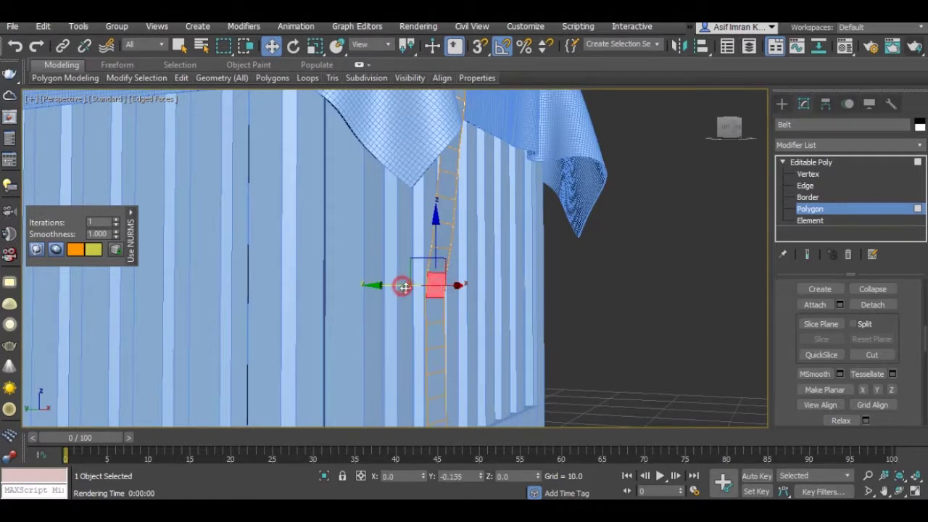
pyautogui.scroll(-5, 405, 289)
pyautogui.keyDown('alt'); pyautogui.moveTo(404, 290); pyautogui.dragTo(446, 327, button='middle'); pyautogui.keyUp('alt')
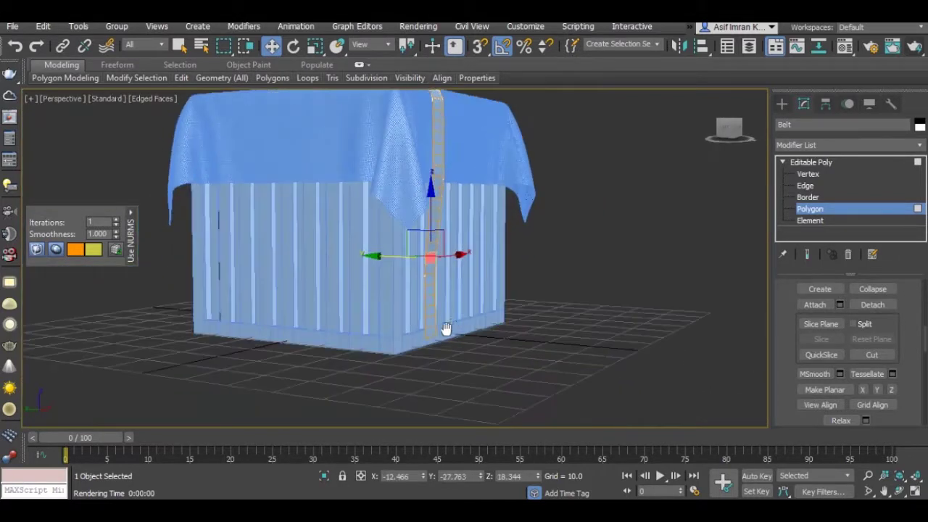
pyautogui.click(805, 186)
pyautogui.scroll(2, 406, 322)
pyautogui.doubleClick(445, 341)
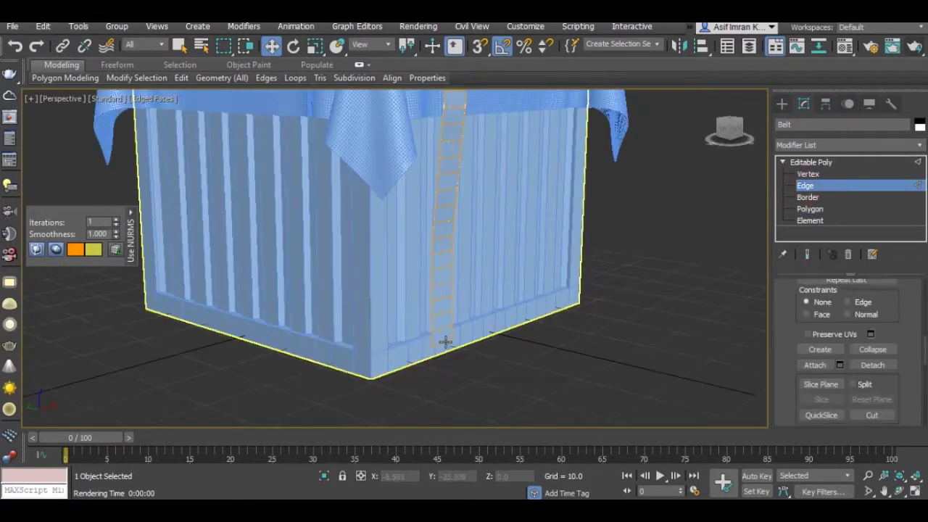
pyautogui.click(445, 322)
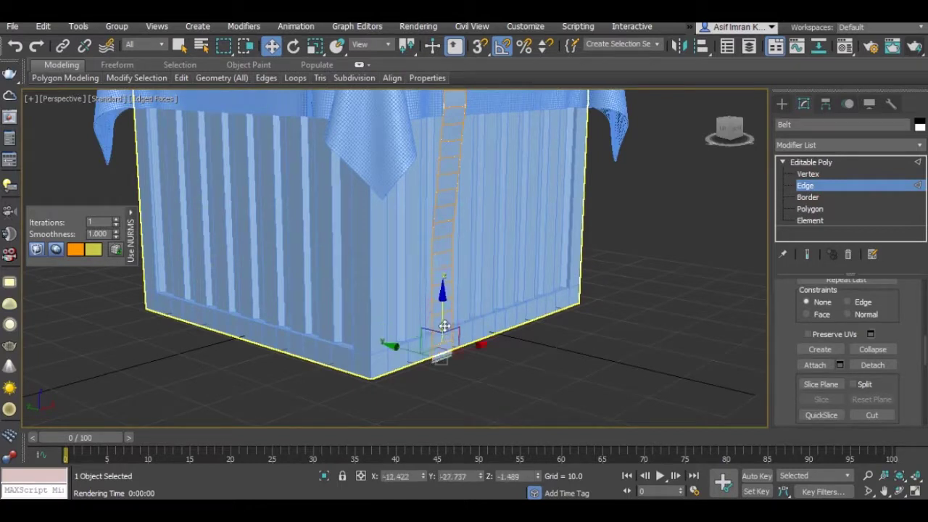
pyautogui.keyDown('alt'); pyautogui.moveTo(445, 322); pyautogui.dragTo(478, 322, button='middle'); pyautogui.keyUp('alt')
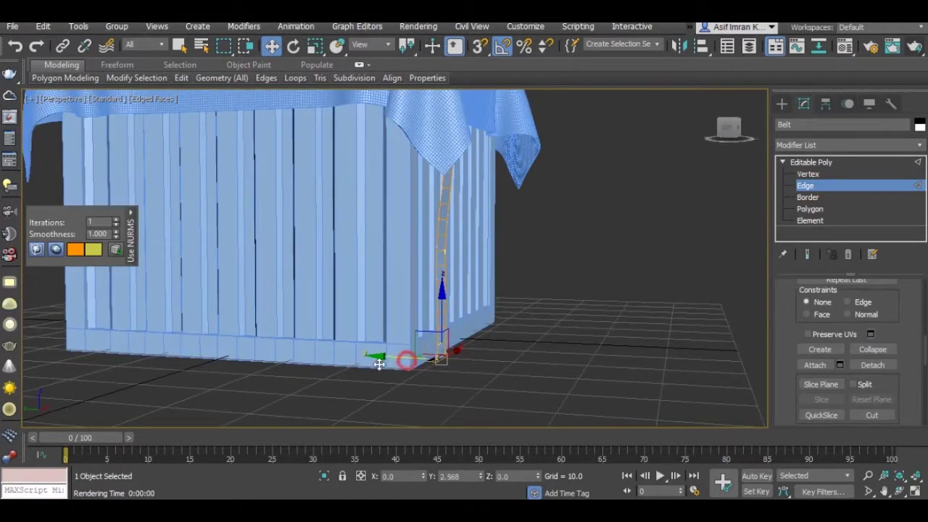
pyautogui.scroll(-2, 458, 354)
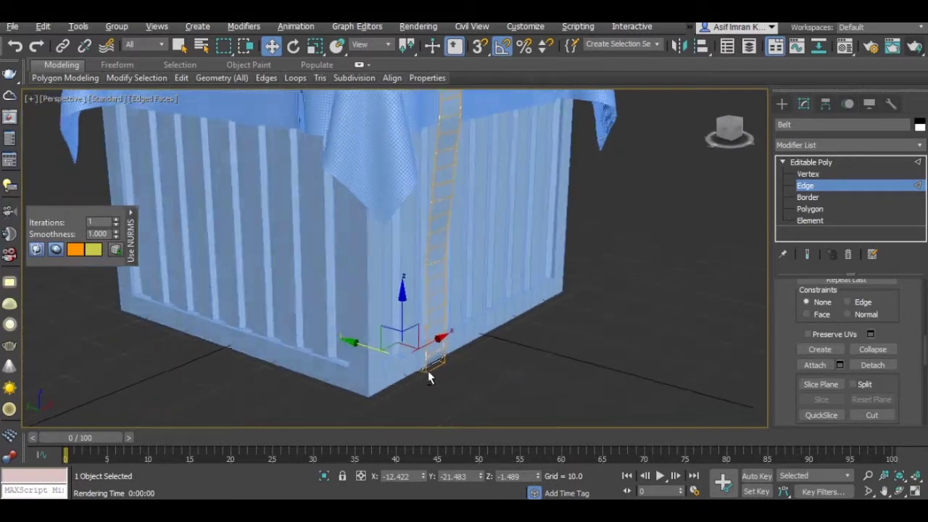
pyautogui.scroll(-3, 410, 397)
pyautogui.keyDown('alt'); pyautogui.moveTo(409, 396); pyautogui.dragTo(628, 268, button='middle'); pyautogui.keyUp('alt')
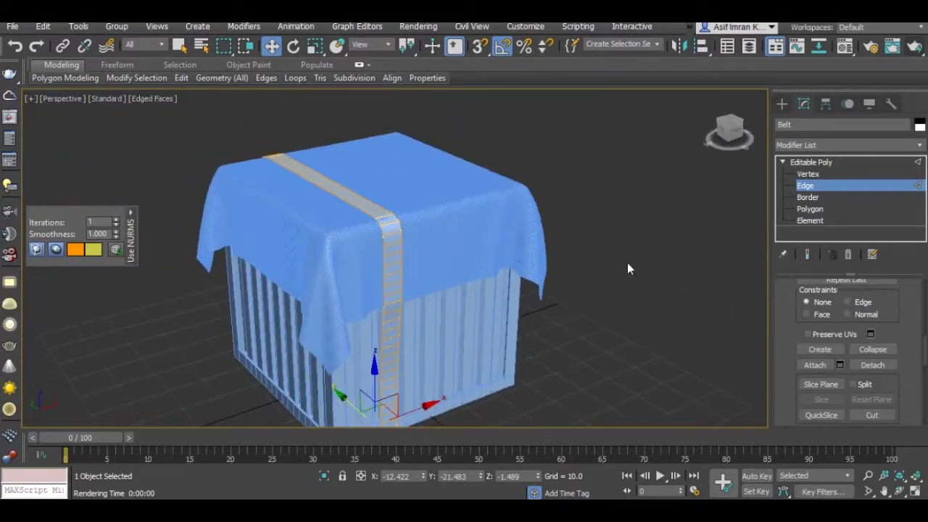
pyautogui.click(812, 162)
pyautogui.click(810, 145)
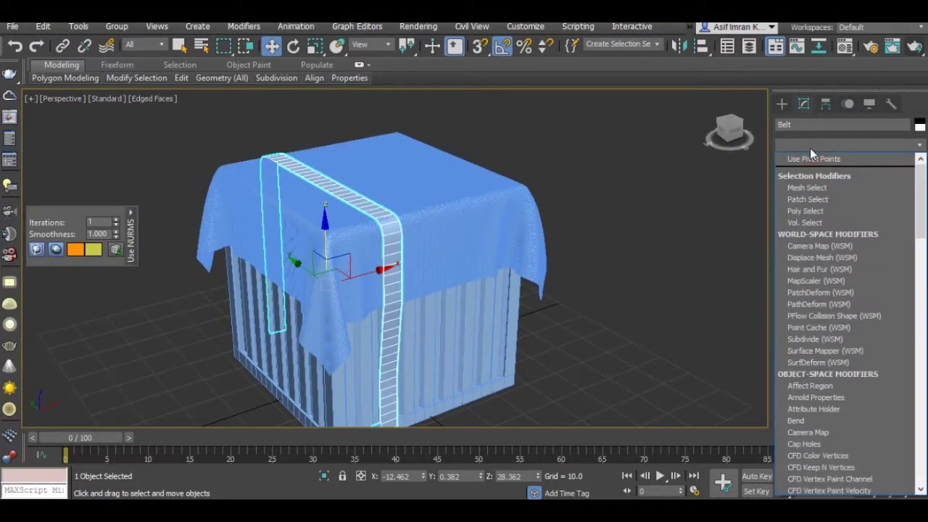
# Add a Shell modifier to the belt to preview it, then delete it.
pyautogui.write('sh')
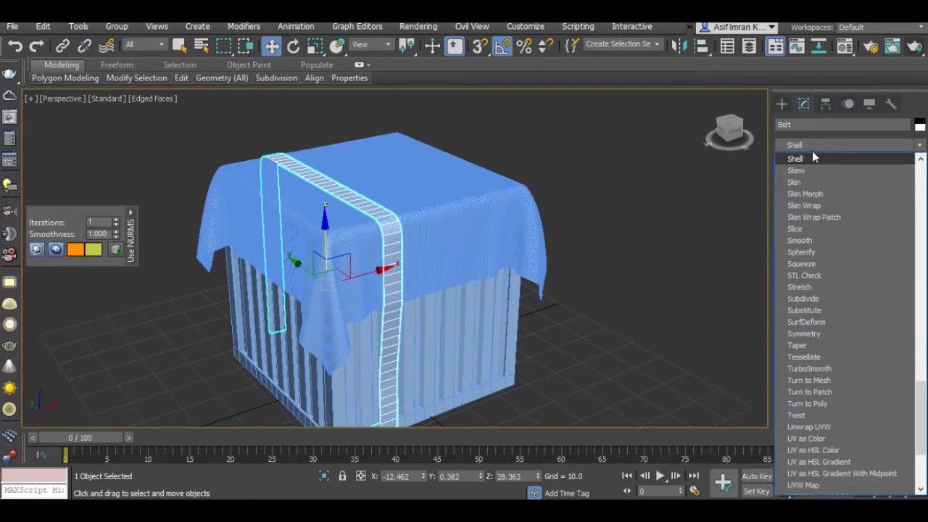
pyautogui.click(812, 158)
pyautogui.scroll(-2, 386, 310)
pyautogui.moveTo(387, 309)
pyautogui.keyDown('alt'); pyautogui.mouseDown(button='middle')
pyautogui.moveTo(420, 271)
pyautogui.moveTo(498, 261)
pyautogui.mouseUp(button='middle'); pyautogui.keyUp('alt')
pyautogui.keyDown('alt'); pyautogui.moveTo(640, 244); pyautogui.dragTo(573, 287, button='middle'); pyautogui.keyUp('alt')
pyautogui.rightClick(832, 162)
pyautogui.click(807, 186)
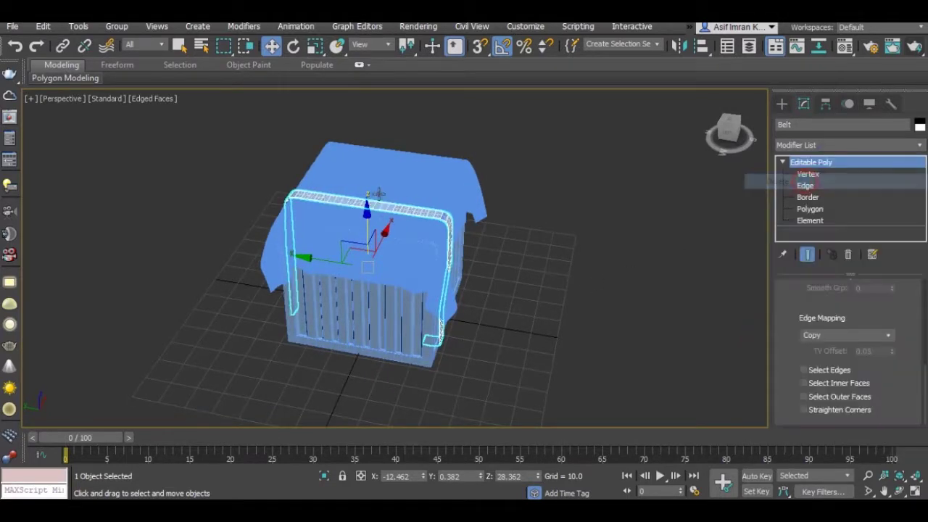
pyautogui.scroll(3, 372, 201)
# Delete the left half of the belt's polygons, keeping one half over the cloth.
pyautogui.click(810, 209)
pyautogui.click(344, 221)
pyautogui.scroll(-3, 351, 227)
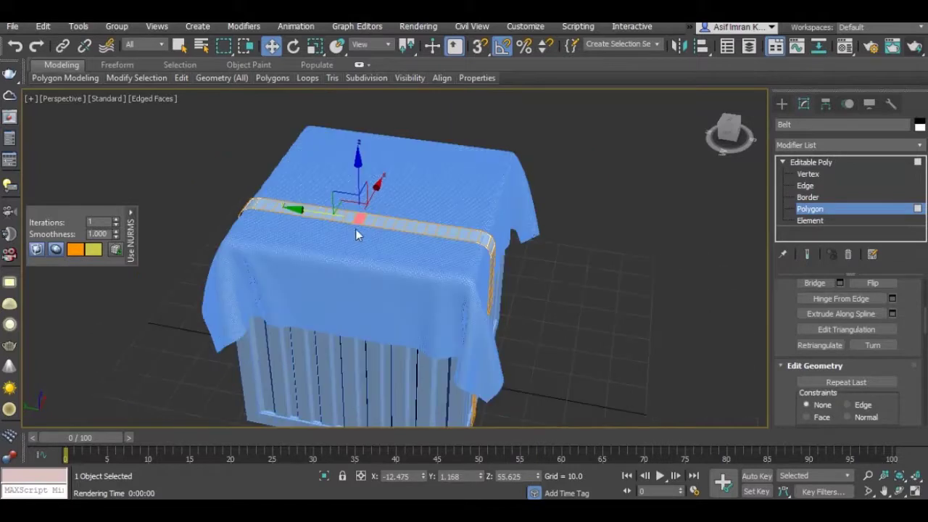
pyautogui.scroll(-3, 365, 229)
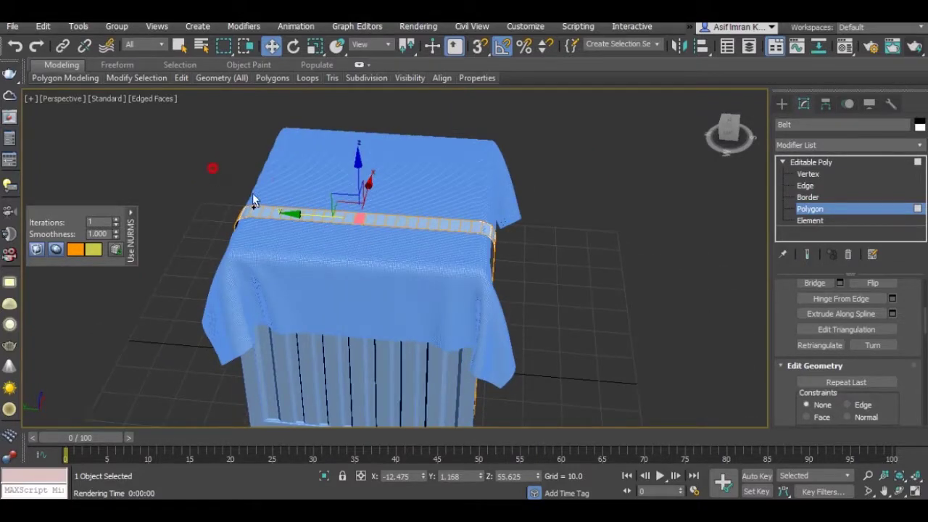
pyautogui.moveTo(341, 258); pyautogui.dragTo(313, 301)
pyautogui.keyDown('alt'); pyautogui.moveTo(312, 301); pyautogui.dragTo(218, 236, button='middle'); pyautogui.keyUp('alt')
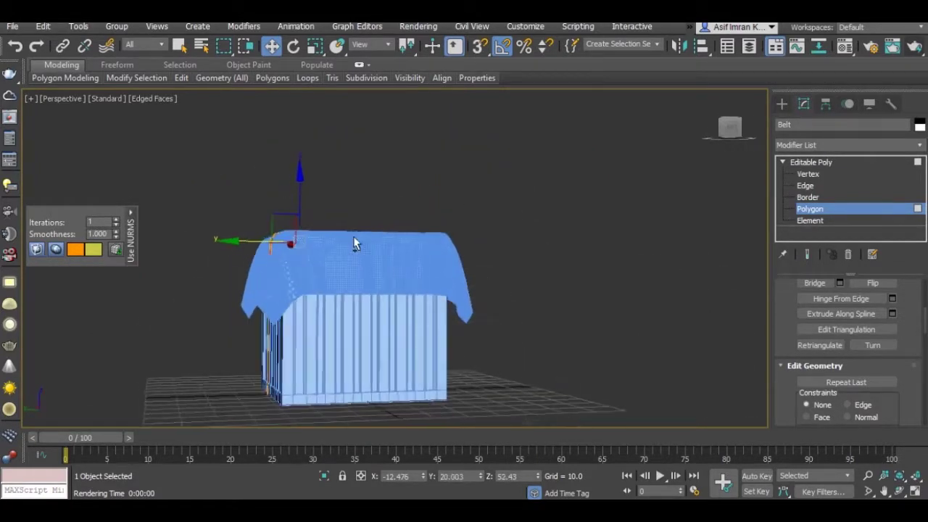
pyautogui.moveTo(282, 412)
pyautogui.keyDown('alt'); pyautogui.mouseDown(button='middle')
pyautogui.moveTo(365, 276)
pyautogui.moveTo(345, 314)
pyautogui.mouseUp(button='middle'); pyautogui.keyUp('alt')
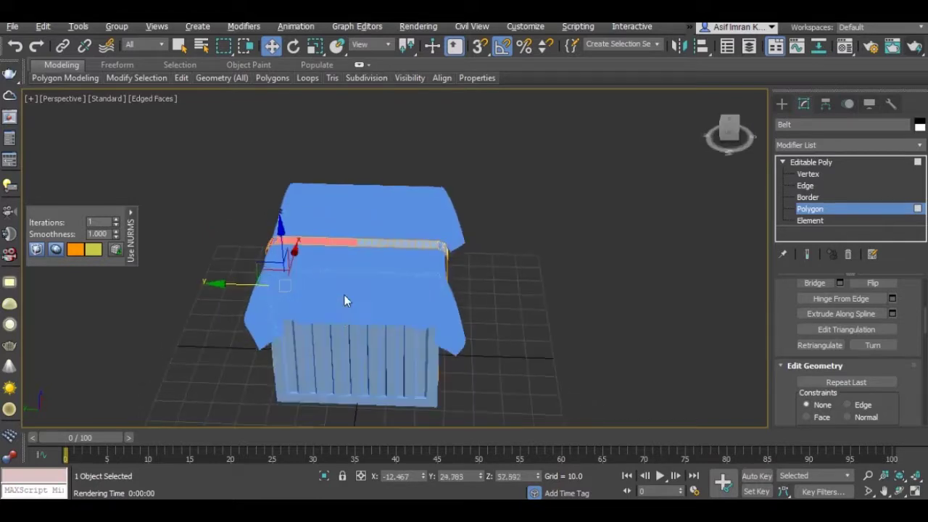
pyautogui.scroll(4, 344, 314)
pyautogui.click(818, 160)
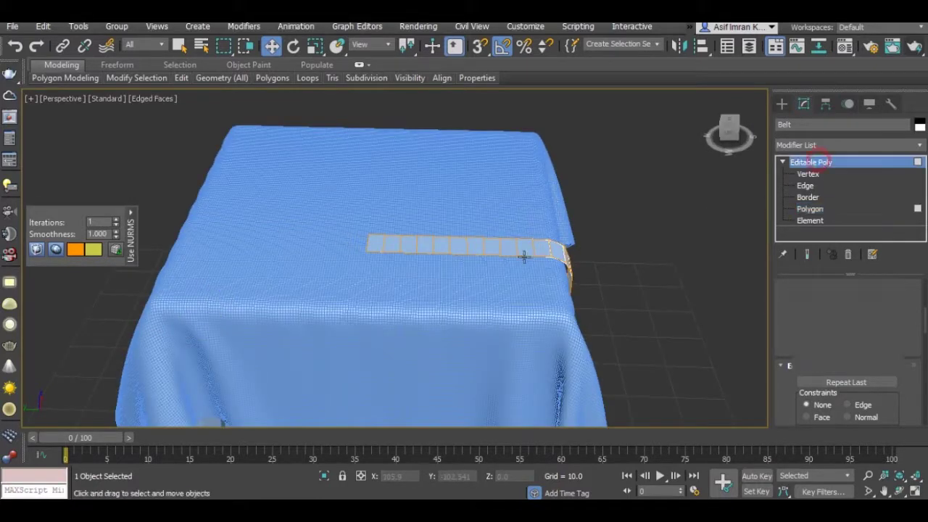
# Add a Symmetry modifier to the belt mirrored on the Y axis with Flip on.
pyautogui.click(800, 145)
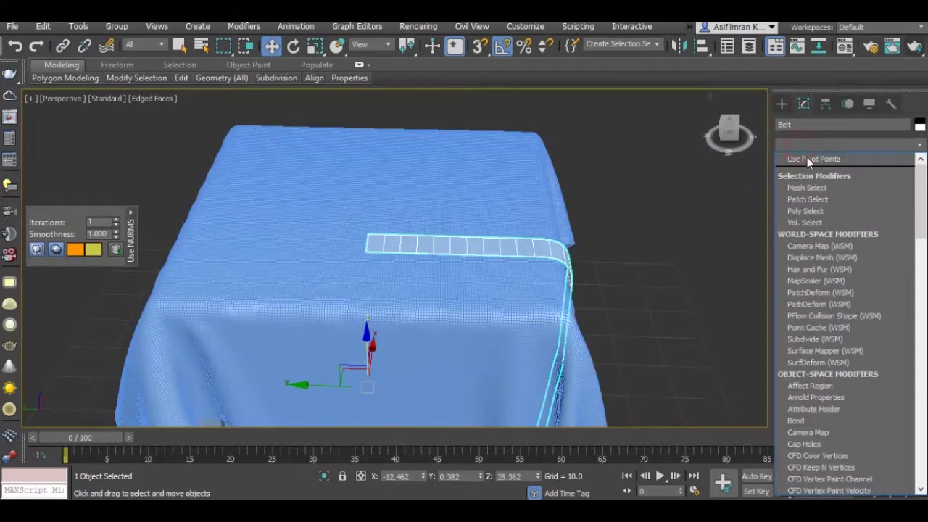
pyautogui.scroll(-10, 810, 164)
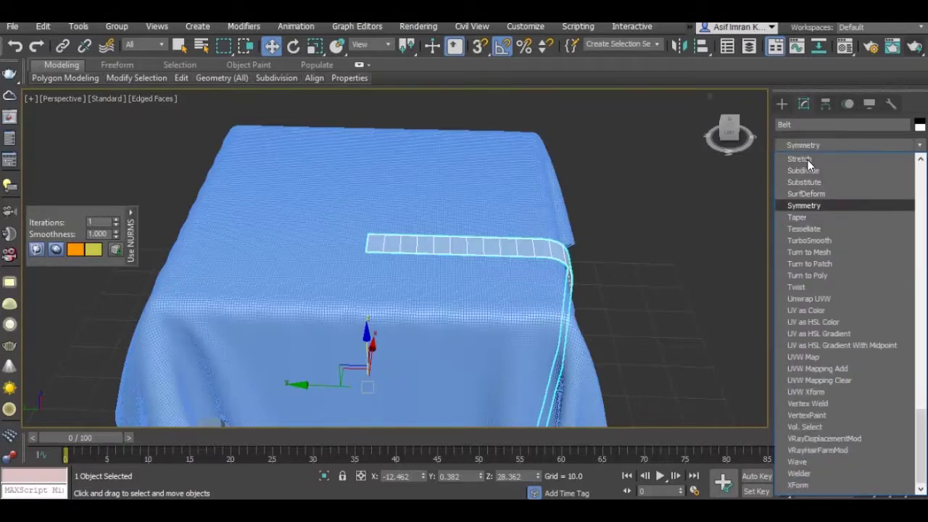
pyautogui.click(816, 203)
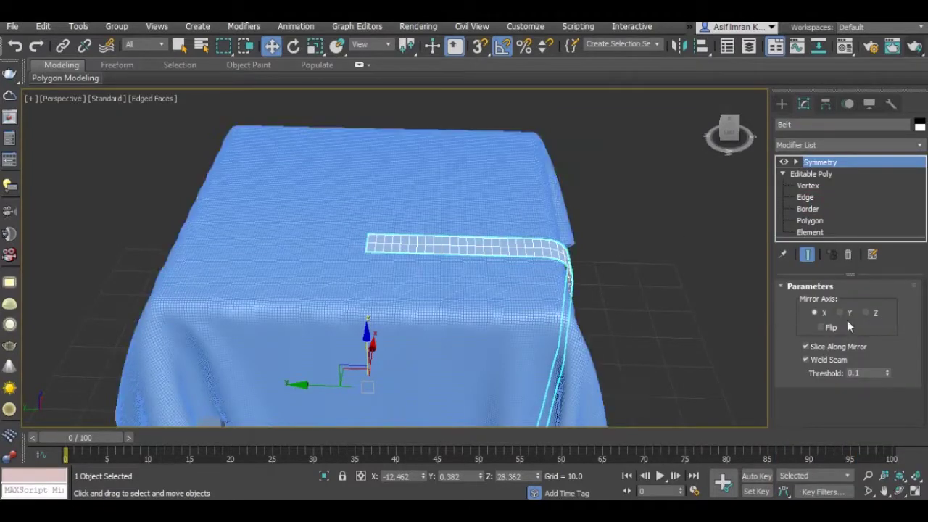
pyautogui.keyDown('alt'); pyautogui.moveTo(428, 311); pyautogui.dragTo(373, 201, button='middle'); pyautogui.keyUp('alt')
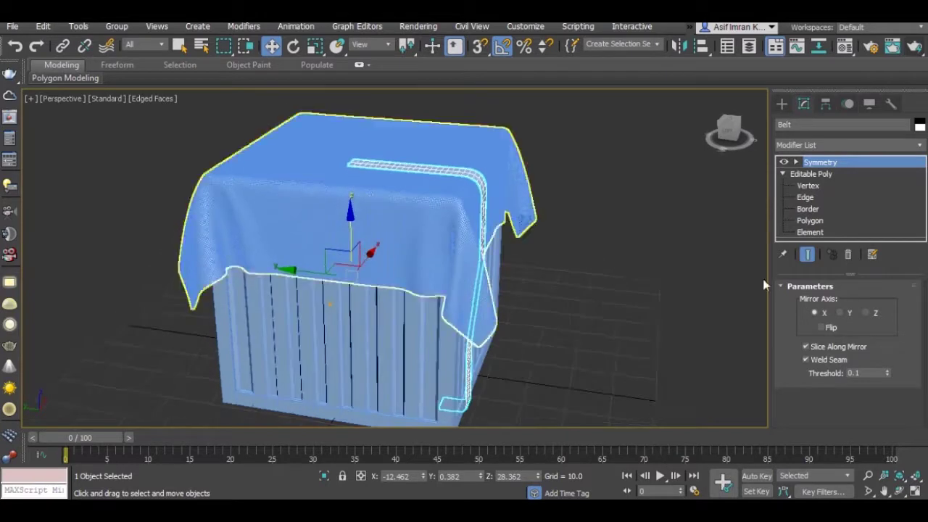
pyautogui.click(839, 313)
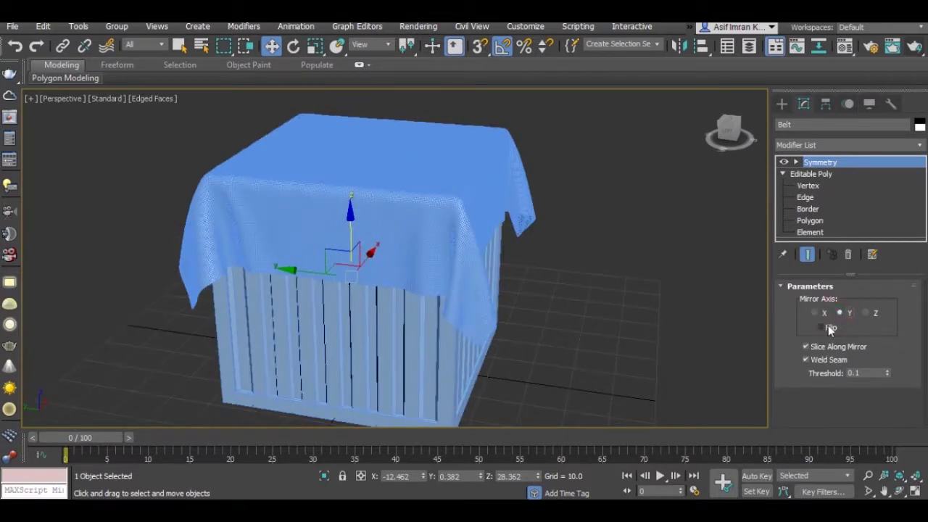
pyautogui.click(829, 329)
pyautogui.keyDown('alt'); pyautogui.moveTo(289, 239); pyautogui.dragTo(382, 190, button='middle'); pyautogui.keyUp('alt')
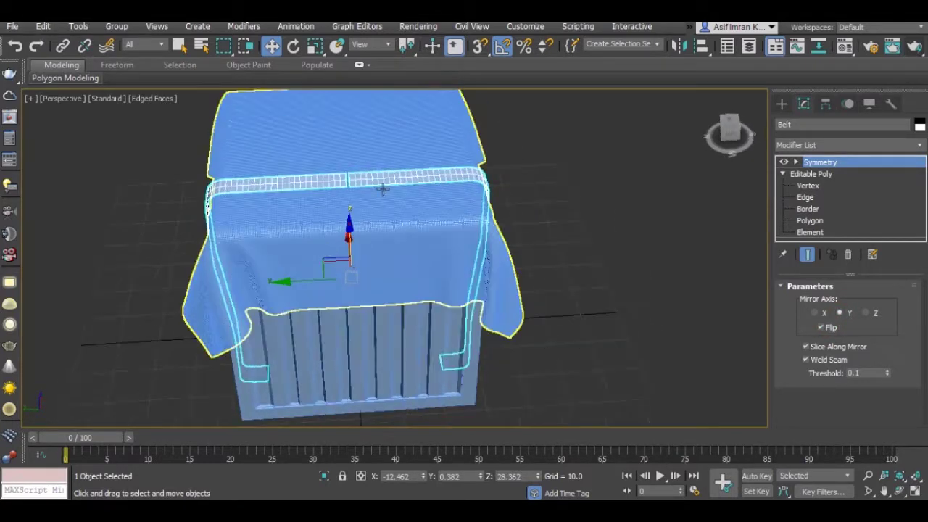
# Move the belt's center end edge toward the mirror seam to close the gap.
pyautogui.click(806, 197)
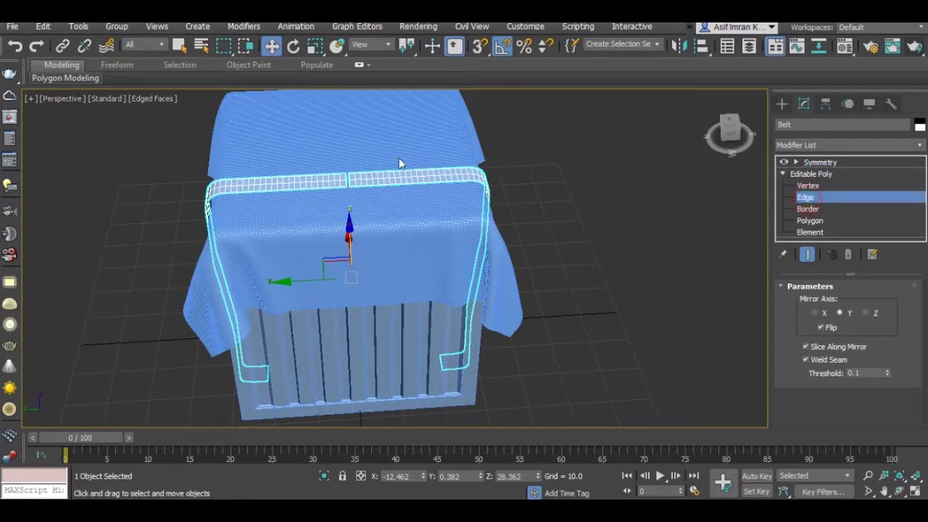
pyautogui.scroll(5, 399, 162)
pyautogui.click(315, 211)
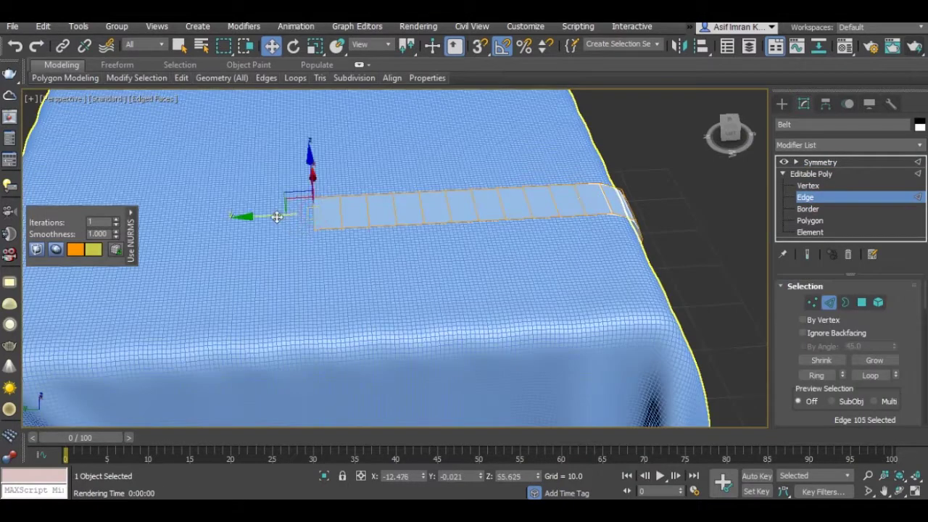
pyautogui.moveTo(268, 217); pyautogui.dragTo(257, 217)
pyautogui.click(811, 174)
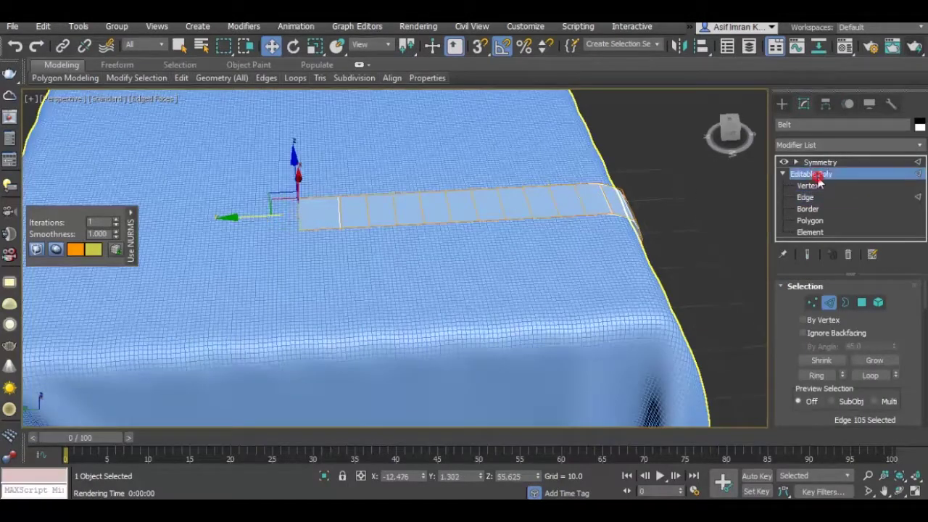
pyautogui.click(820, 162)
pyautogui.scroll(-2, 439, 205)
pyautogui.scroll(-4, 429, 211)
pyautogui.moveTo(429, 211)
pyautogui.keyDown('alt'); pyautogui.mouseDown(button='middle')
pyautogui.moveTo(386, 208)
pyautogui.moveTo(416, 190)
pyautogui.moveTo(378, 185)
pyautogui.moveTo(364, 224)
pyautogui.moveTo(340, 248)
pyautogui.moveTo(391, 224)
pyautogui.mouseUp(button='middle'); pyautogui.keyUp('alt')
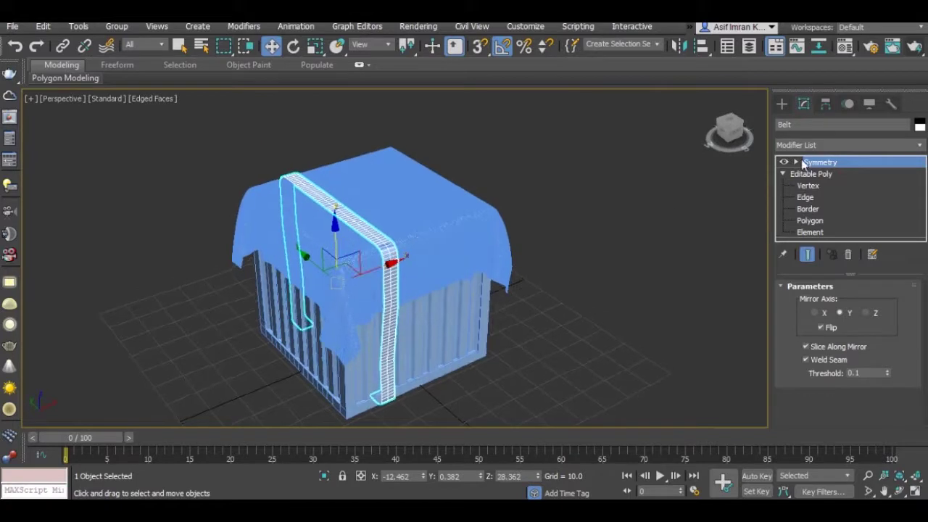
# Add a Shell modifier to the belt and set its Outer Amount to 0.4.
pyautogui.rightClick(375, 237)
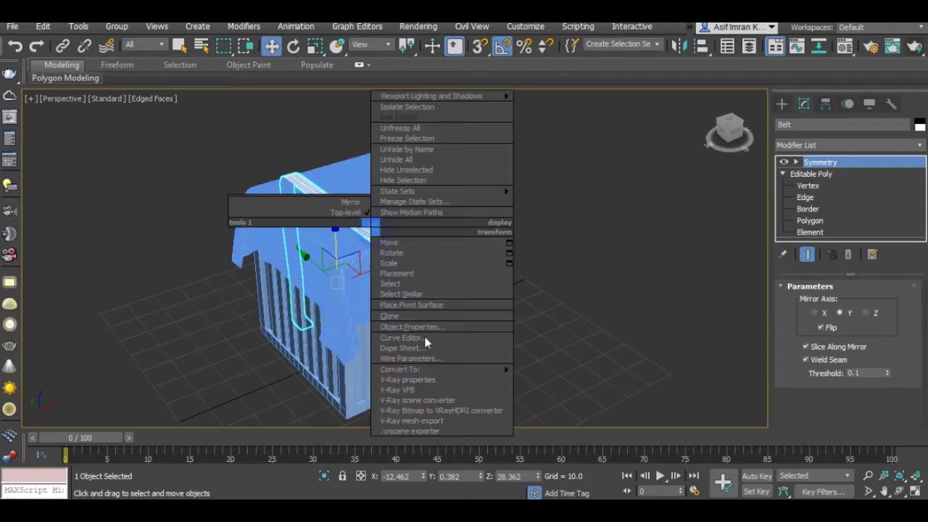
pyautogui.click(829, 146)
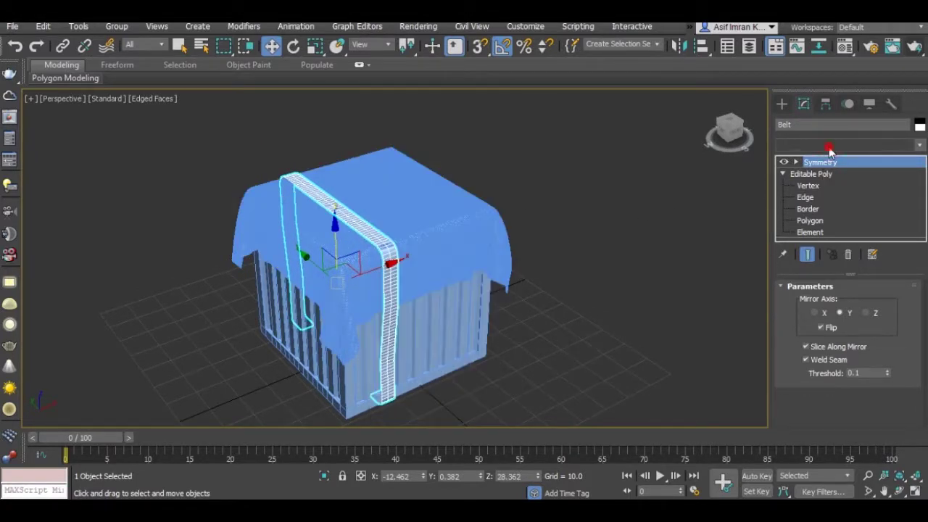
pyautogui.write('sh')
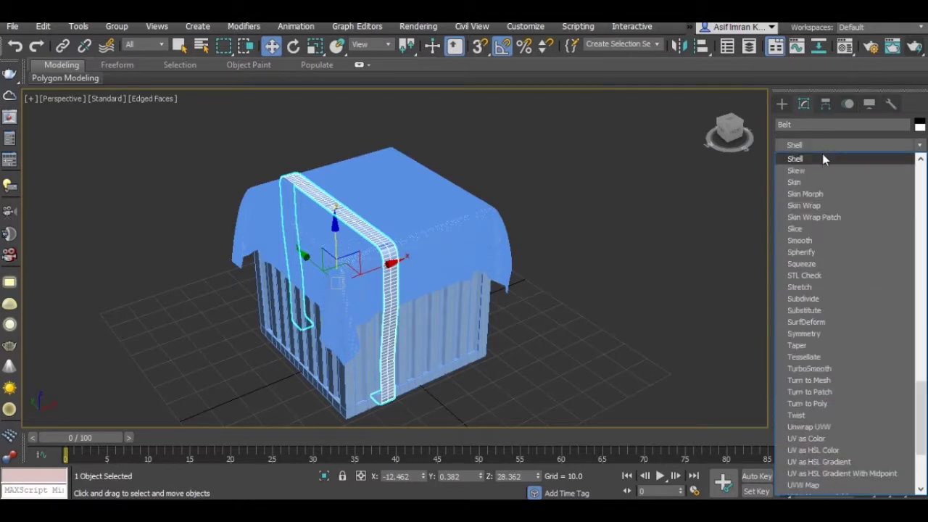
pyautogui.click(813, 167)
pyautogui.scroll(5, 406, 239)
pyautogui.keyDown('alt'); pyautogui.moveTo(406, 240); pyautogui.dragTo(439, 176, button='middle'); pyautogui.keyUp('alt')
pyautogui.scroll(5, 439, 177)
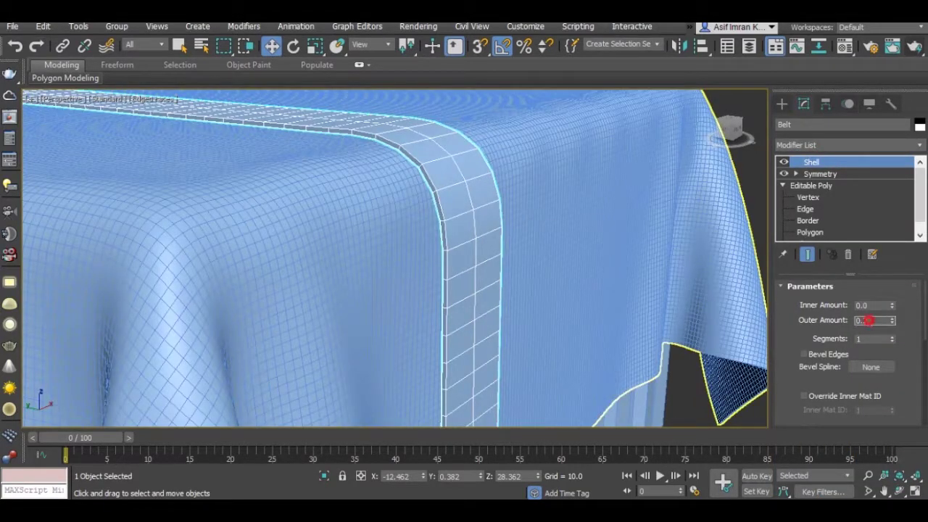
pyautogui.press('Return')
pyautogui.scroll(-6, 500, 229)
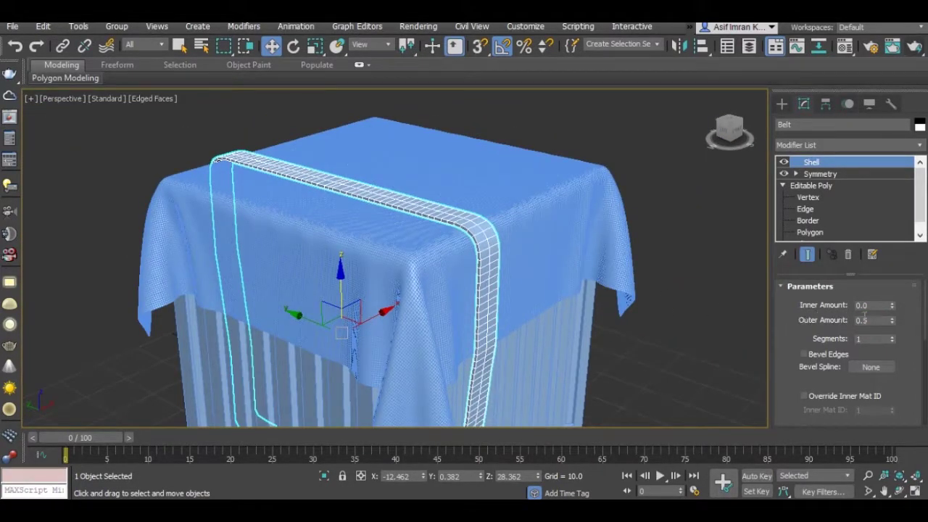
pyautogui.write('0.4')
pyautogui.press('Return')
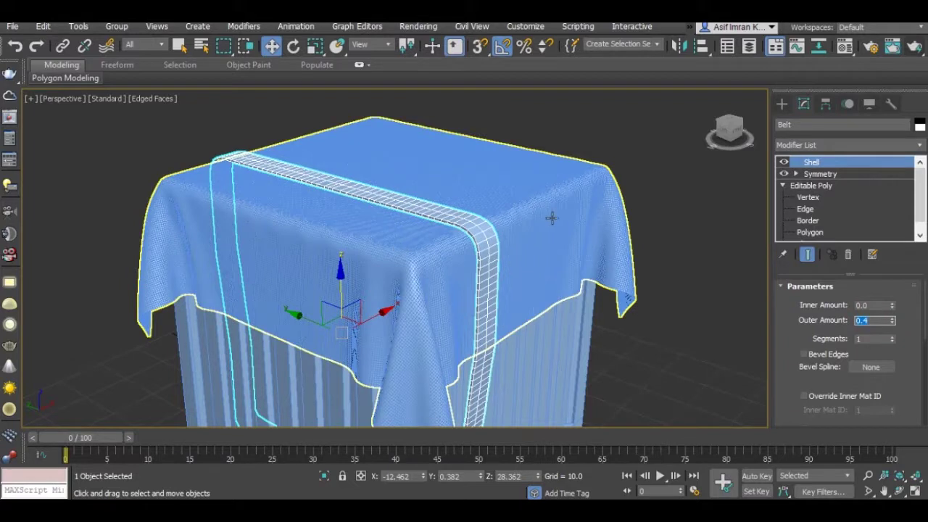
pyautogui.keyDown('alt'); pyautogui.moveTo(456, 227); pyautogui.dragTo(402, 240, button='middle'); pyautogui.keyUp('alt')
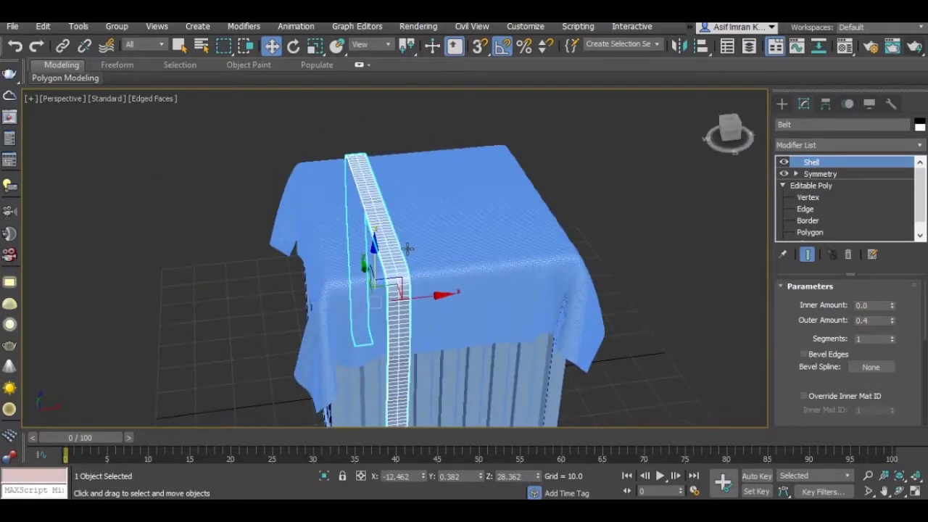
pyautogui.scroll(-2, 402, 240)
# In Top view, Shift-move the belt to make an instanced copy beside it.
pyautogui.click(63, 99)
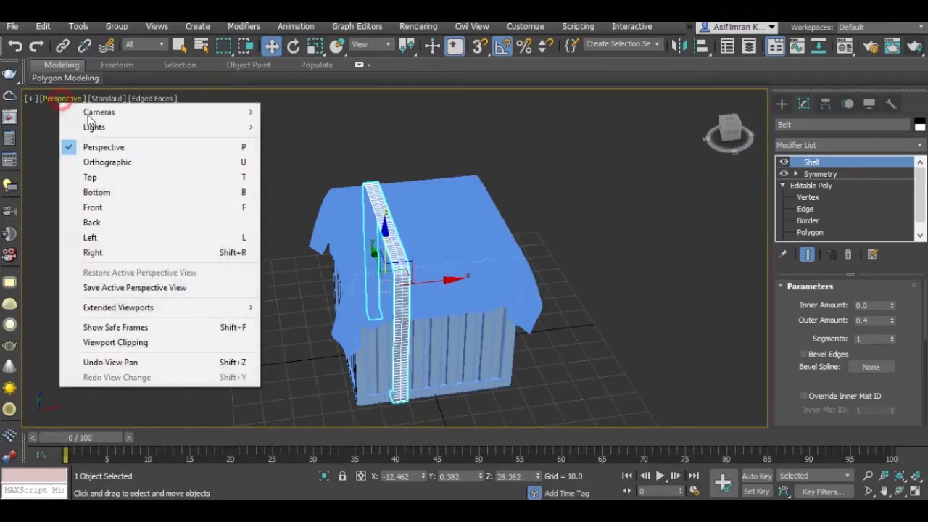
pyautogui.click(118, 176)
pyautogui.scroll(3, 436, 253)
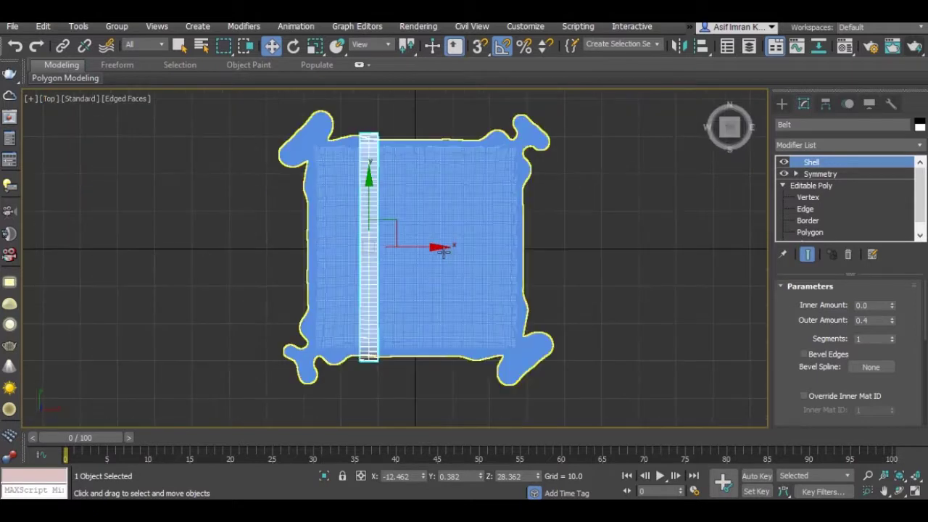
pyautogui.keyDown('shift'); pyautogui.moveTo(410, 249); pyautogui.dragTo(507, 248); pyautogui.keyUp('shift')
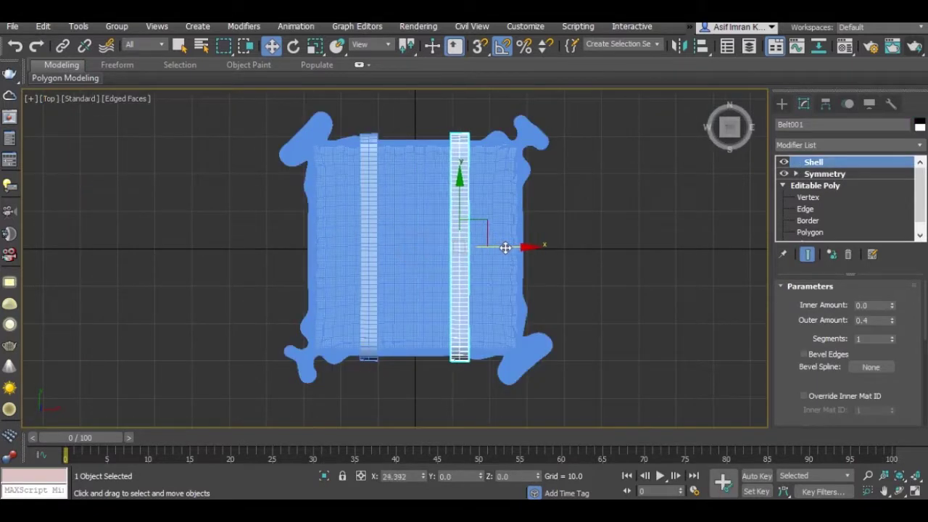
pyautogui.keyDown('shift'); pyautogui.moveTo(507, 248); pyautogui.dragTo(503, 249); pyautogui.keyUp('shift')
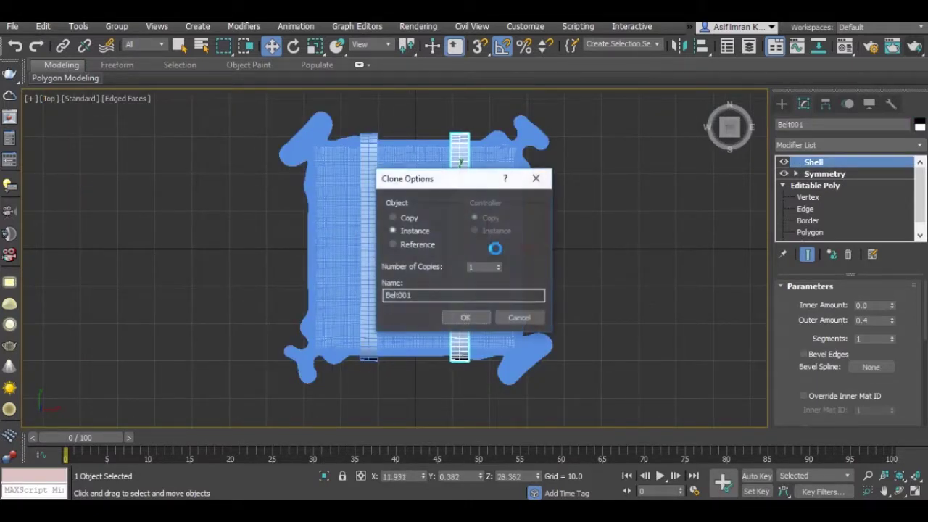
pyautogui.click(462, 318)
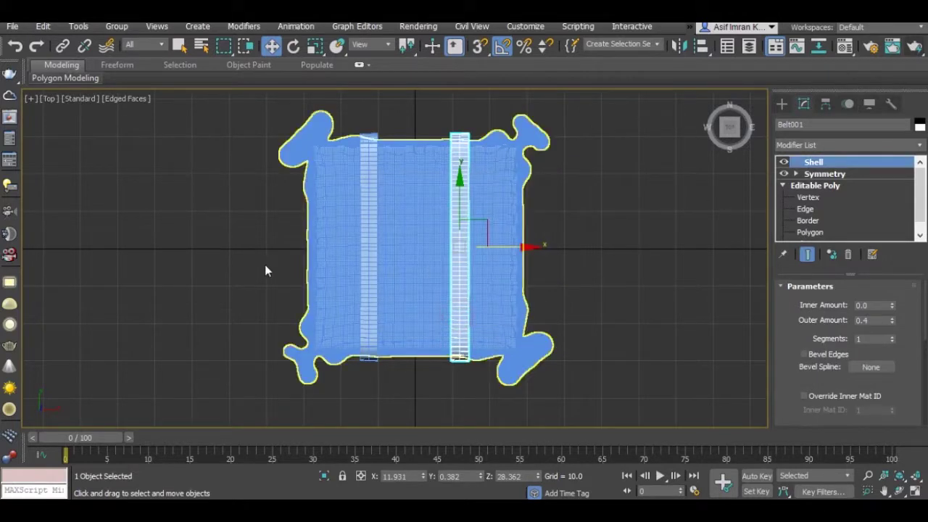
# Shift-rotate a belt instance 90° to run crosswise and move it across the cloth.
pyautogui.click(48, 98)
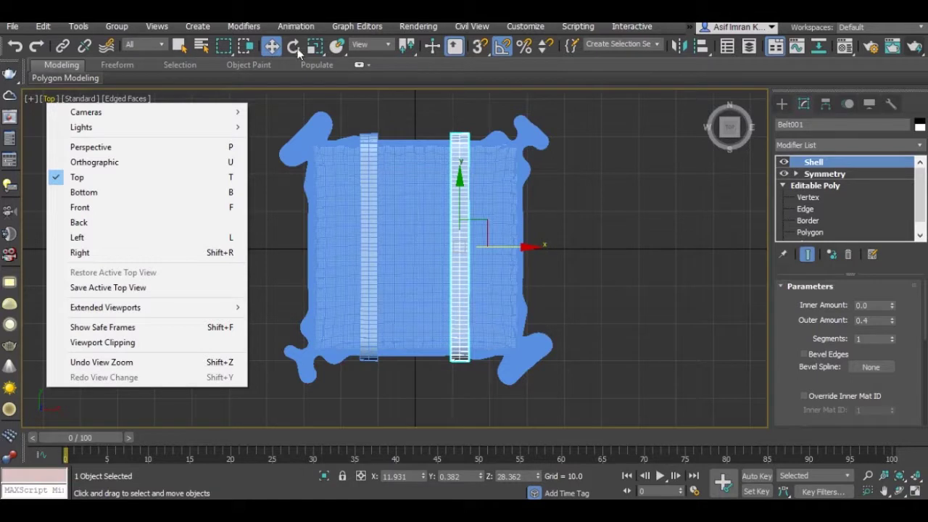
pyautogui.click(294, 48)
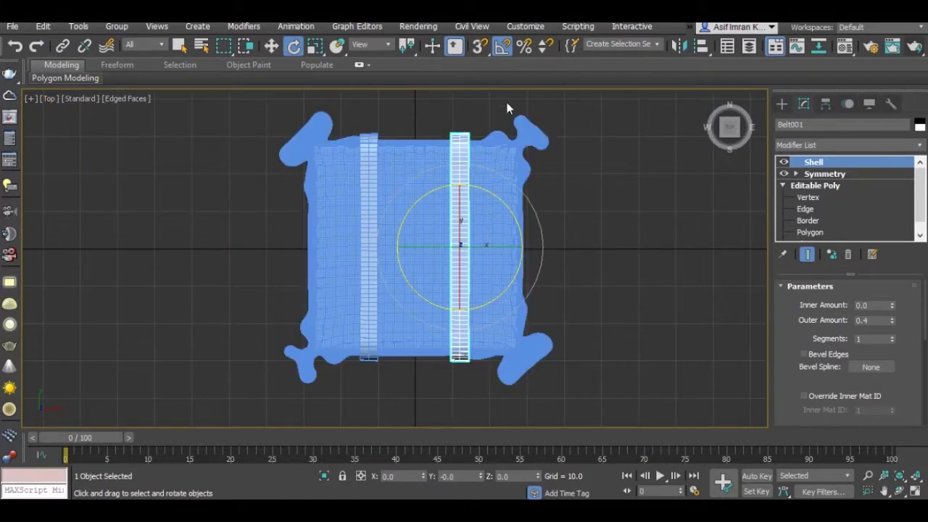
pyautogui.moveTo(503, 294)
pyautogui.keyDown('shift'); pyautogui.mouseDown()
pyautogui.moveTo(425, 301)
pyautogui.moveTo(404, 286)
pyautogui.mouseUp(); pyautogui.keyUp('shift')
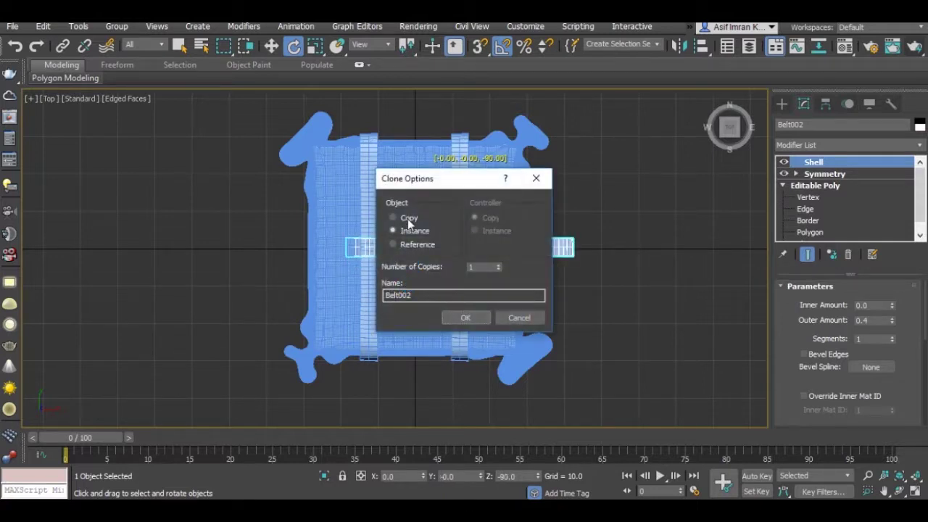
pyautogui.click(461, 318)
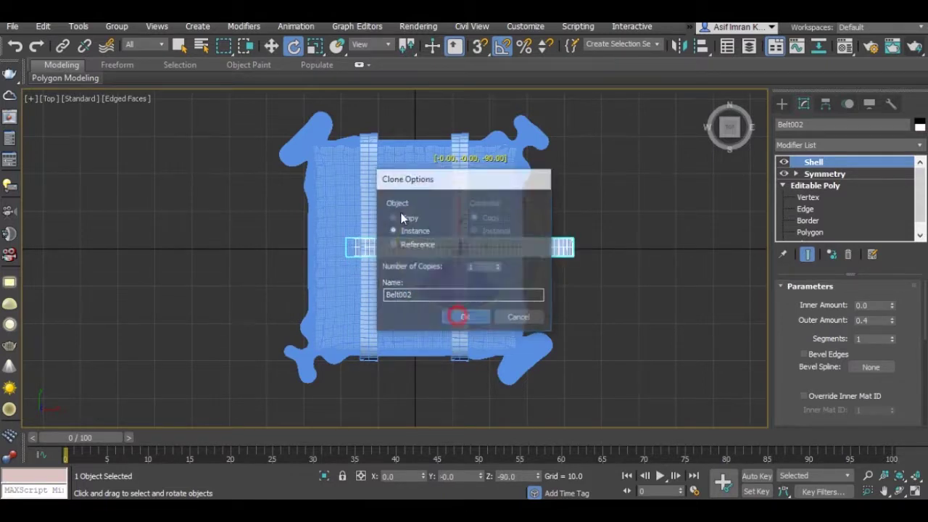
pyautogui.click(272, 48)
pyautogui.moveTo(483, 230)
pyautogui.mouseDown()
pyautogui.moveTo(445, 260)
pyautogui.moveTo(441, 277)
pyautogui.mouseUp()
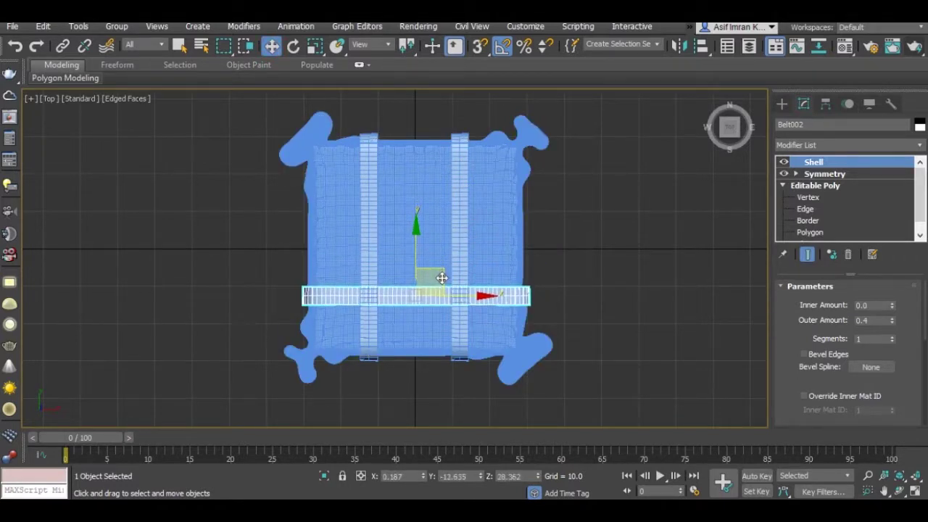
# Return to Perspective view and nudge the crosswise belt into place.
pyautogui.click(48, 100)
pyautogui.click(100, 145)
pyautogui.moveTo(348, 232)
pyautogui.keyDown('alt'); pyautogui.mouseDown(button='middle')
pyautogui.moveTo(390, 173)
pyautogui.moveTo(360, 211)
pyautogui.moveTo(321, 199)
pyautogui.moveTo(333, 206)
pyautogui.mouseUp(button='middle'); pyautogui.keyUp('alt')
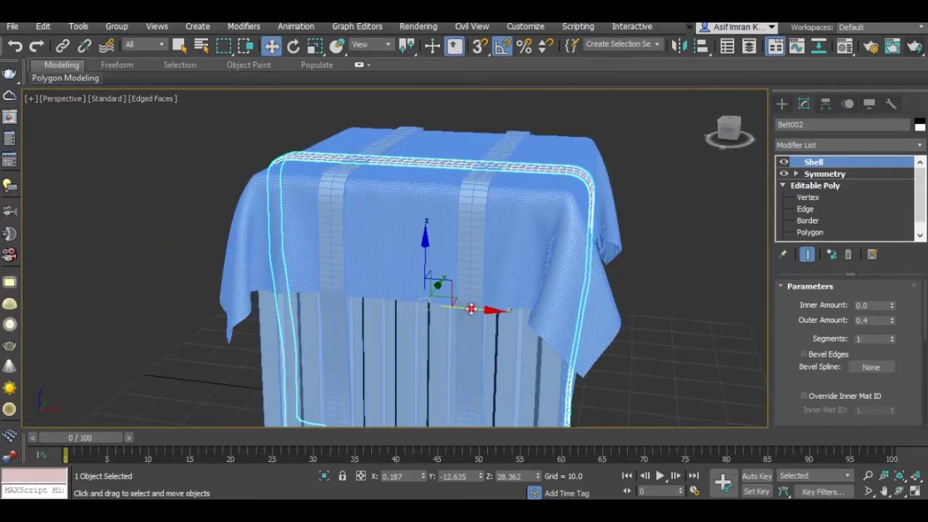
pyautogui.moveTo(472, 309); pyautogui.dragTo(467, 314)
pyautogui.moveTo(467, 314)
pyautogui.keyDown('alt'); pyautogui.mouseDown(button='middle')
pyautogui.moveTo(481, 292)
pyautogui.moveTo(404, 292)
pyautogui.mouseUp(button='middle'); pyautogui.keyUp('alt')
# Clone another crosswise belt instance along the crate and position it.
pyautogui.keyDown('shift'); pyautogui.moveTo(404, 292); pyautogui.dragTo(321, 301); pyautogui.keyUp('shift')
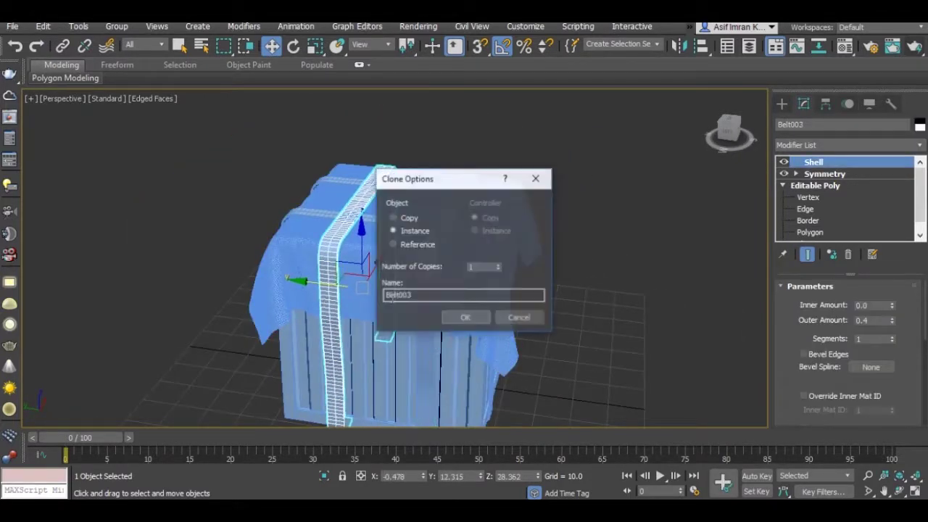
pyautogui.click(465, 319)
pyautogui.keyDown('alt'); pyautogui.moveTo(464, 321); pyautogui.dragTo(387, 324, button='middle'); pyautogui.keyUp('alt')
pyautogui.moveTo(320, 286); pyautogui.dragTo(325, 290)
pyautogui.moveTo(435, 310)
pyautogui.keyDown('alt'); pyautogui.mouseDown(button='middle')
pyautogui.moveTo(419, 226)
pyautogui.moveTo(486, 257)
pyautogui.mouseUp(button='middle'); pyautogui.keyUp('alt')
pyautogui.click(564, 324)
pyautogui.moveTo(445, 290)
pyautogui.keyDown('alt'); pyautogui.mouseDown(button='middle')
pyautogui.moveTo(469, 264)
pyautogui.moveTo(455, 265)
pyautogui.moveTo(491, 259)
pyautogui.mouseUp(button='middle'); pyautogui.keyUp('alt')
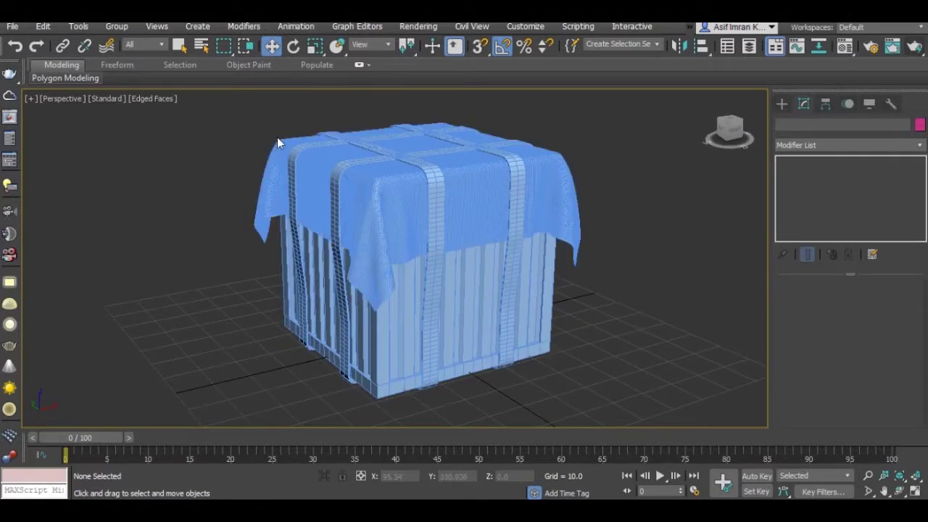
# Open the Material Editor and load the Material.mat material library.
pyautogui.click(845, 47)
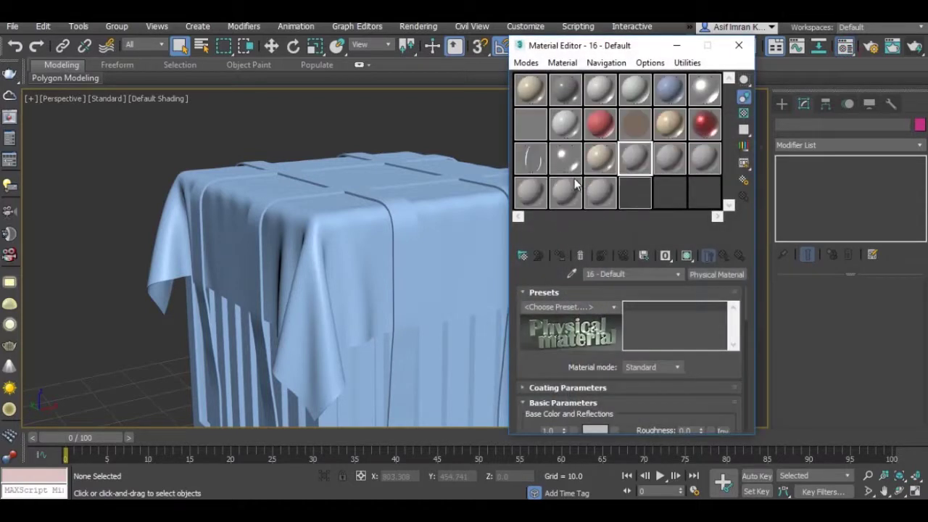
pyautogui.click(562, 64)
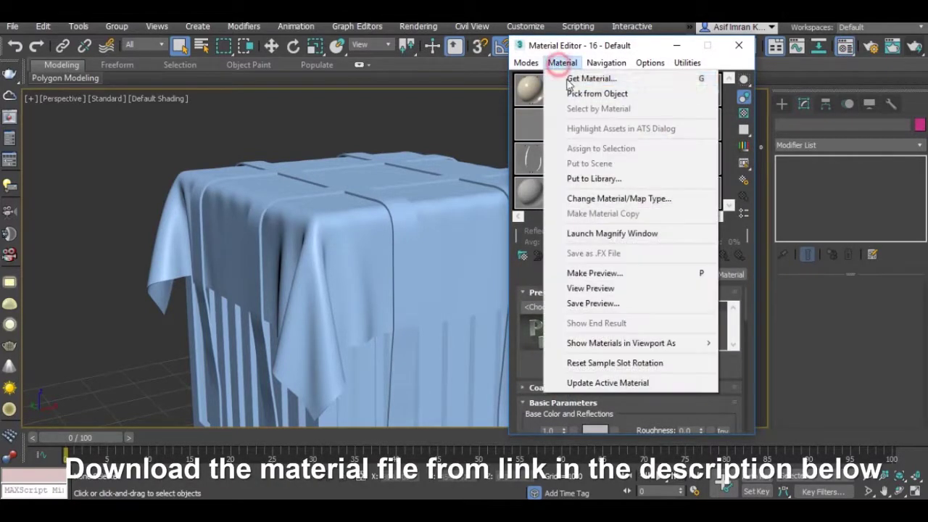
pyautogui.click(573, 76)
pyautogui.click(158, 91)
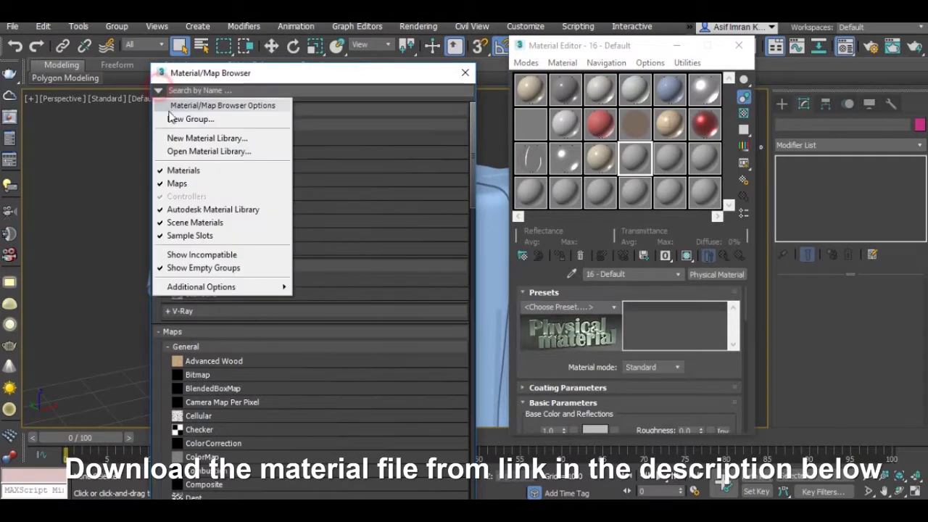
pyautogui.click(183, 152)
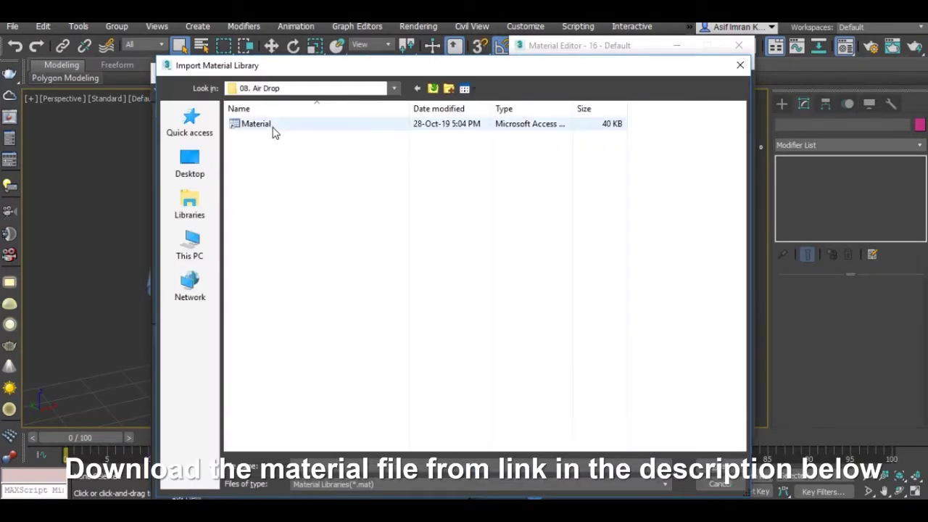
pyautogui.click(273, 129)
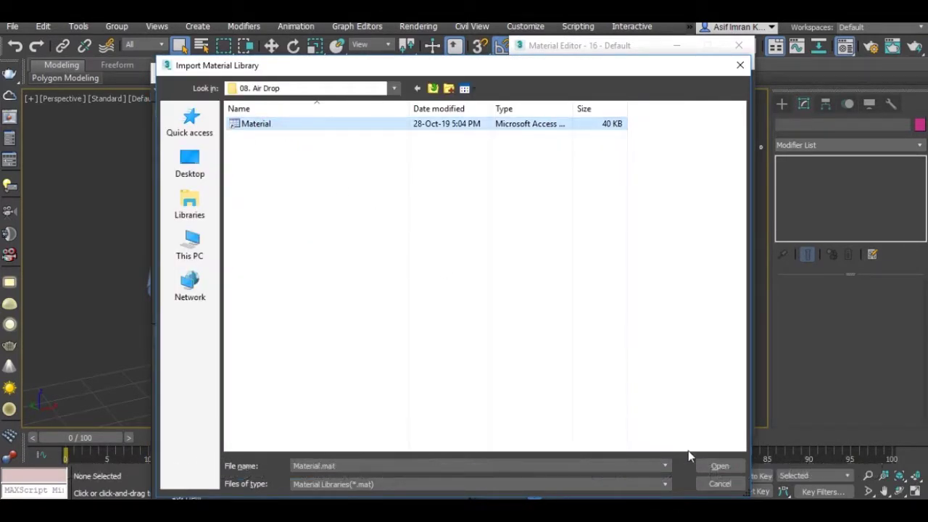
pyautogui.click(718, 466)
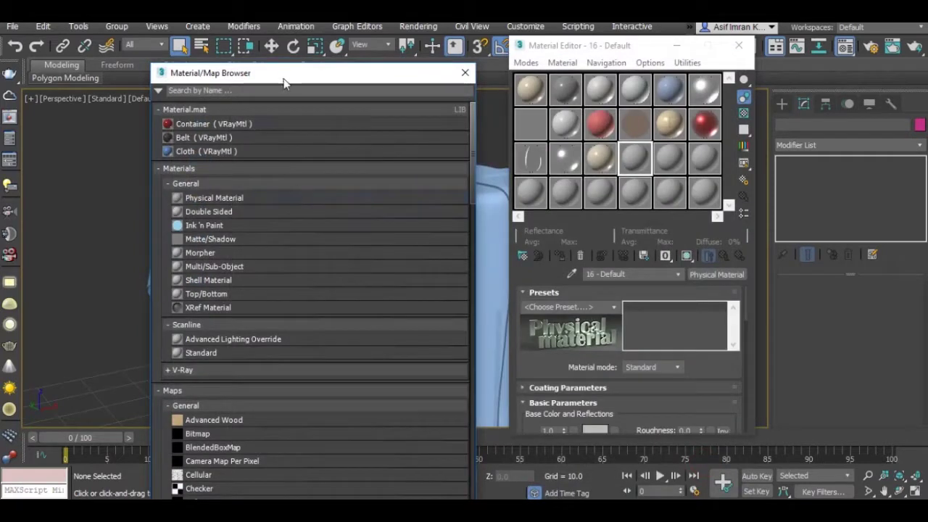
pyautogui.moveTo(288, 74); pyautogui.dragTo(669, 71)
# Apply the library's Belt VRayMtl to the belt object.
pyautogui.click(409, 216)
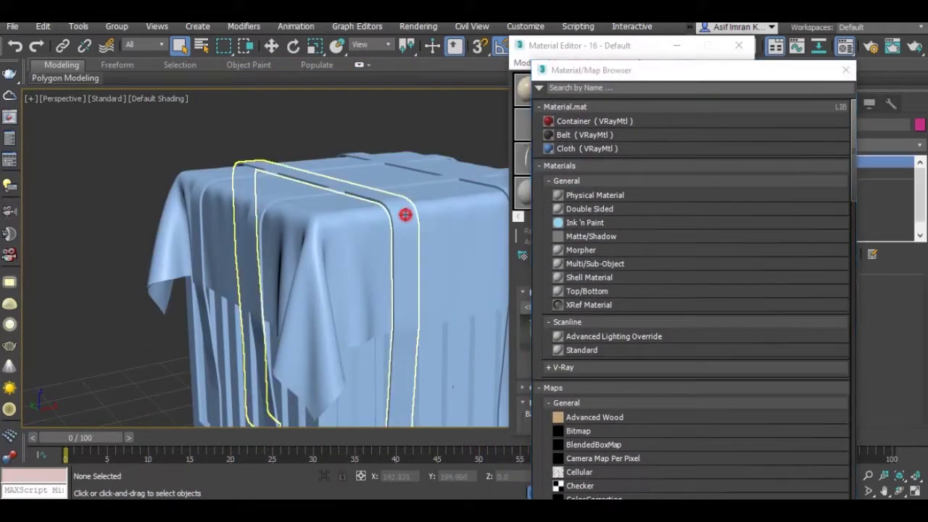
pyautogui.click(590, 136)
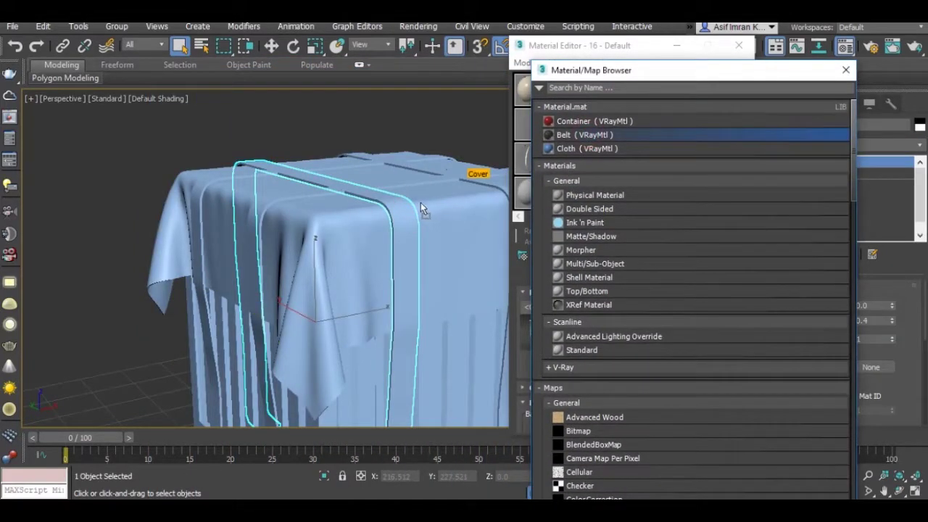
pyautogui.moveTo(577, 139); pyautogui.dragTo(653, 107)
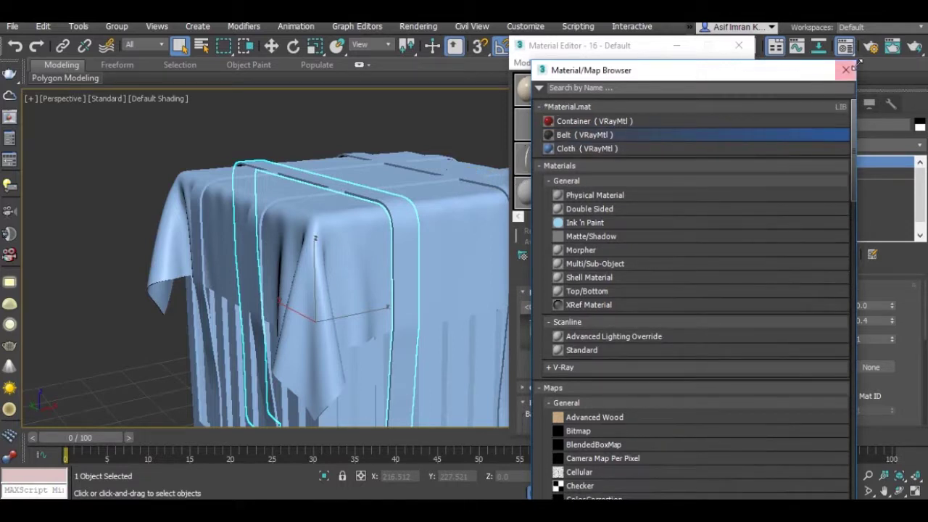
pyautogui.click(846, 70)
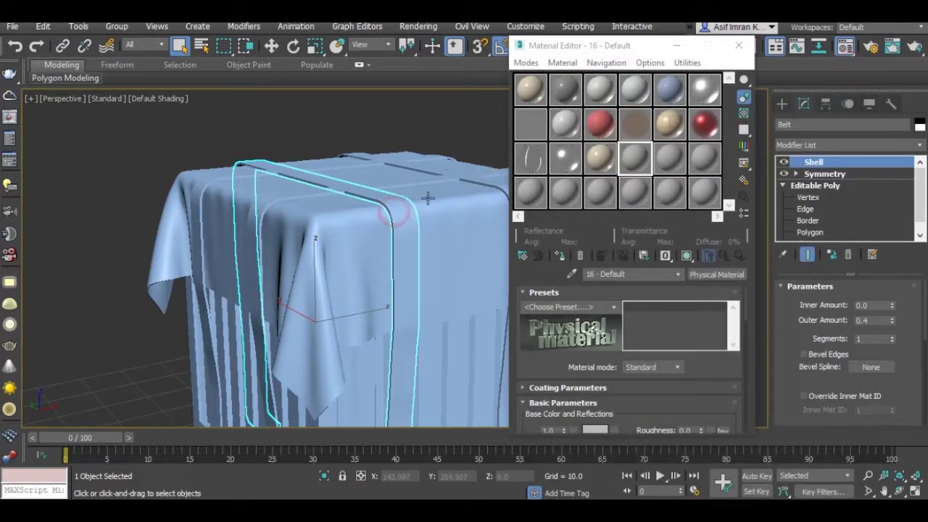
# Add a box-type UVW Map modifier to the belt with Real-World Map Size off.
pyautogui.click(801, 146)
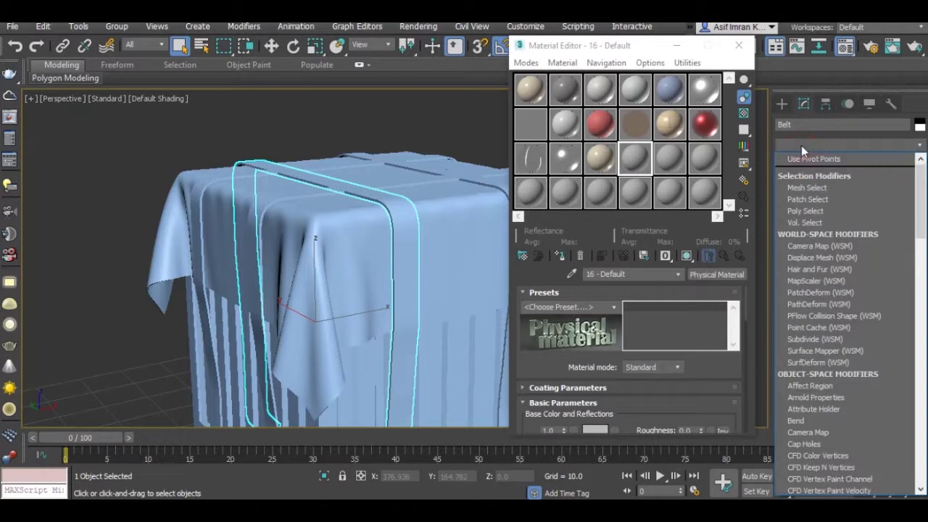
pyautogui.write('uv')
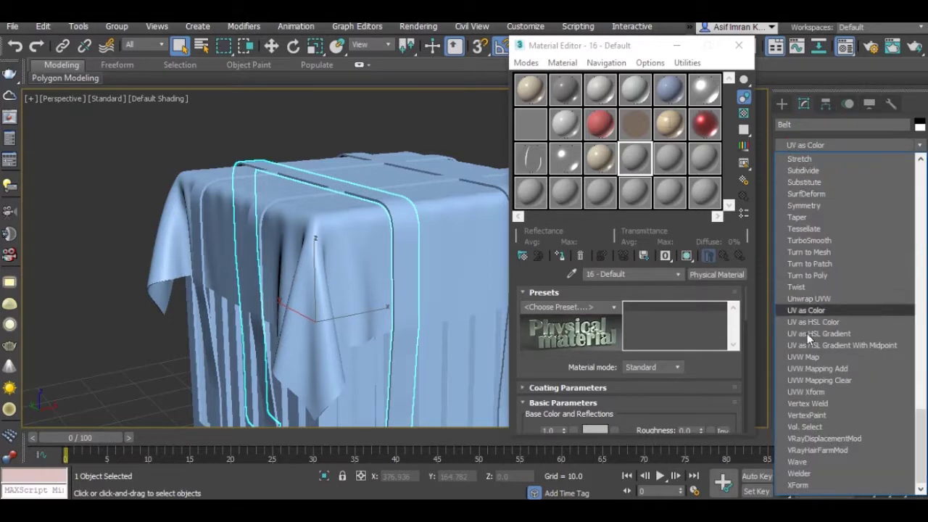
pyautogui.click(811, 354)
pyautogui.scroll(-3, 904, 392)
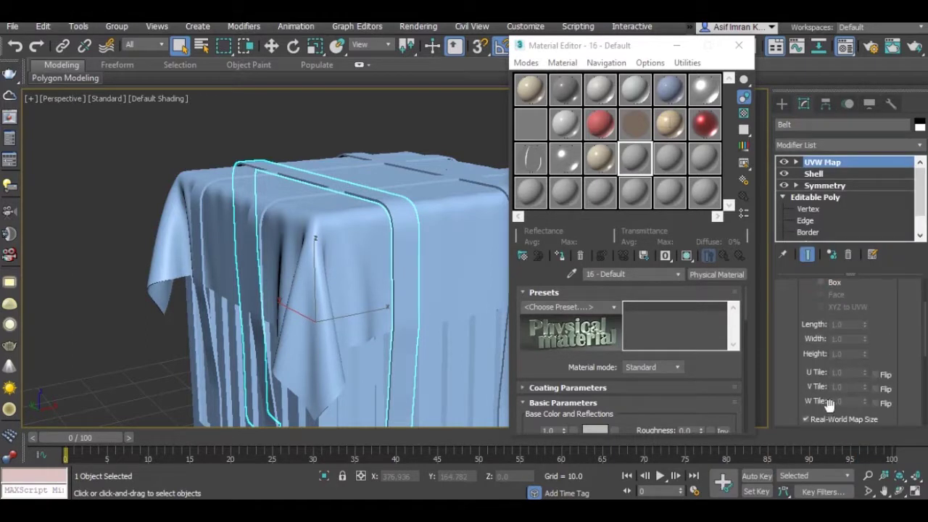
pyautogui.click(825, 422)
pyautogui.click(835, 284)
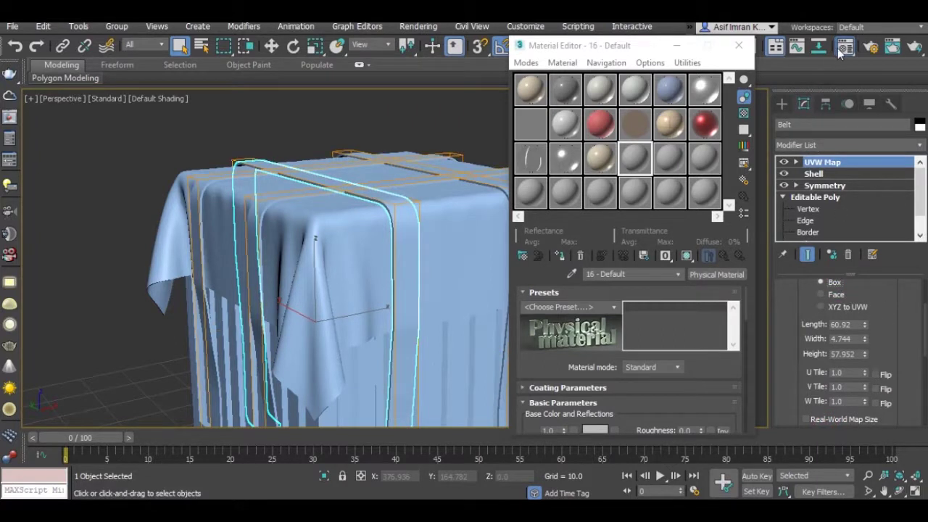
# From the material library, apply Belt to the straps, Cloth to the drape and Container to the crate.
pyautogui.click(571, 64)
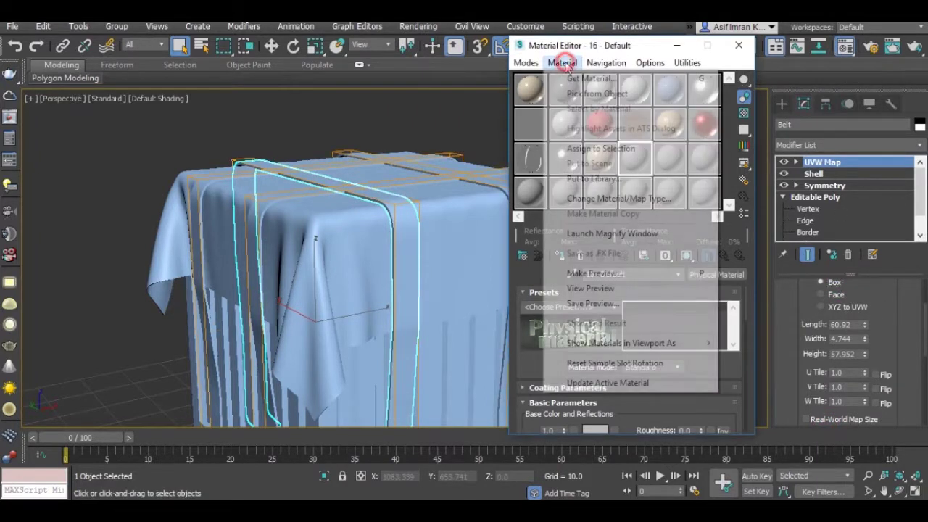
pyautogui.click(578, 77)
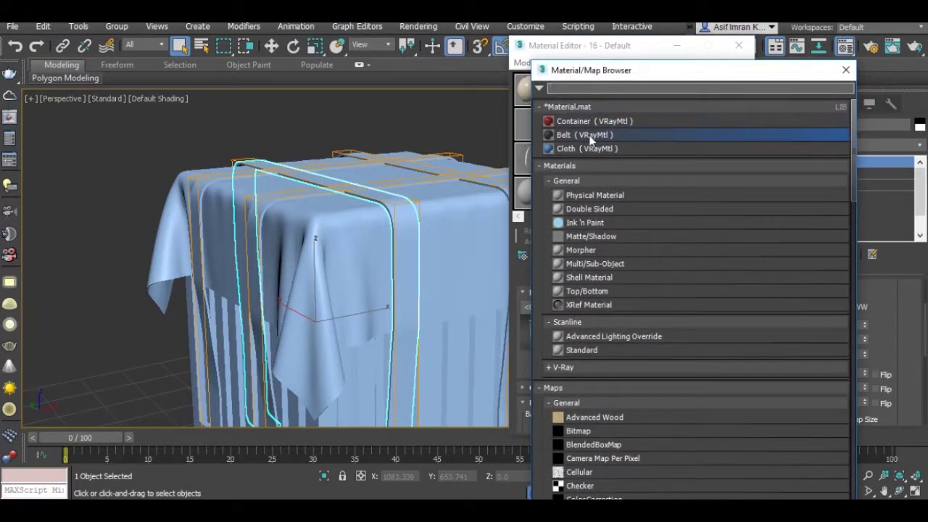
pyautogui.moveTo(589, 142)
pyautogui.mouseDown()
pyautogui.moveTo(447, 210)
pyautogui.moveTo(404, 219)
pyautogui.mouseUp()
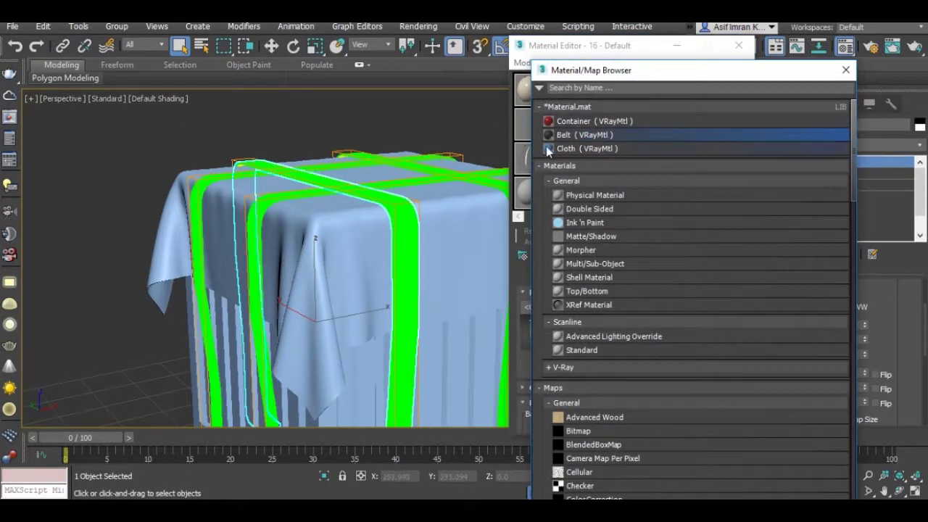
pyautogui.moveTo(574, 149); pyautogui.dragTo(485, 216)
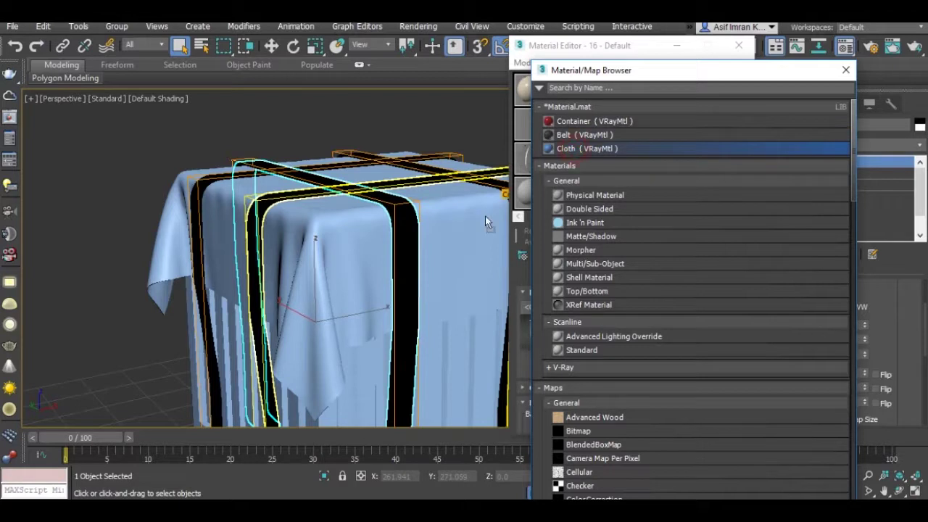
pyautogui.moveTo(604, 121); pyautogui.dragTo(491, 305)
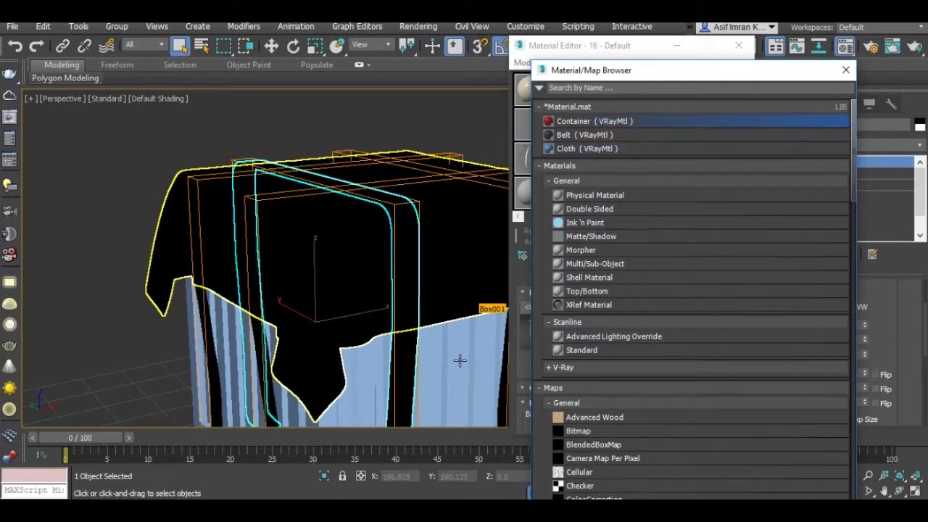
pyautogui.moveTo(460, 360); pyautogui.dragTo(460, 360)
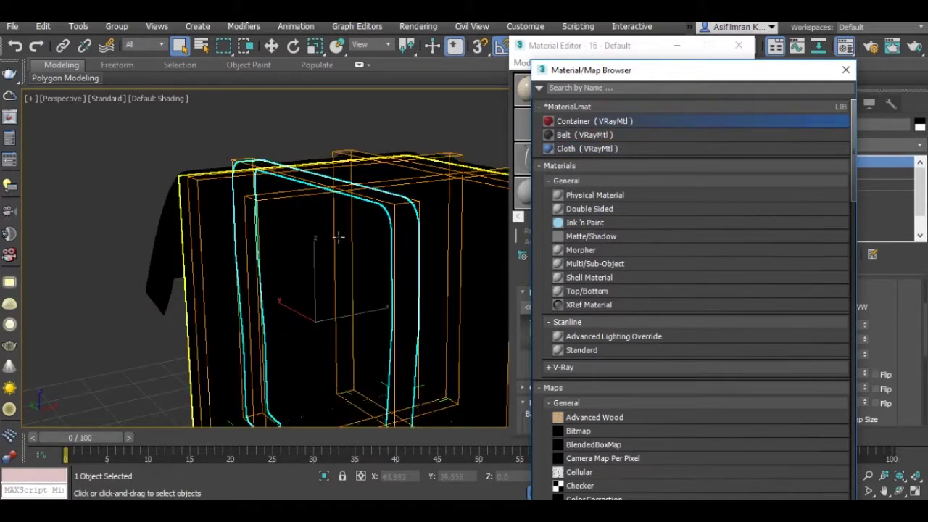
# Switch the viewport to High Quality shading and close the material browser and editor.
pyautogui.click(108, 99)
pyautogui.click(127, 113)
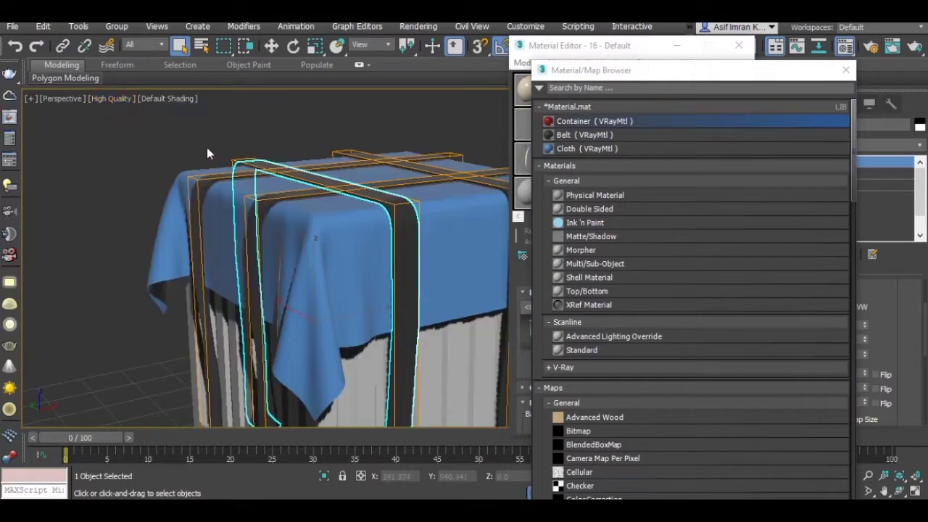
pyautogui.click(845, 70)
pyautogui.click(738, 44)
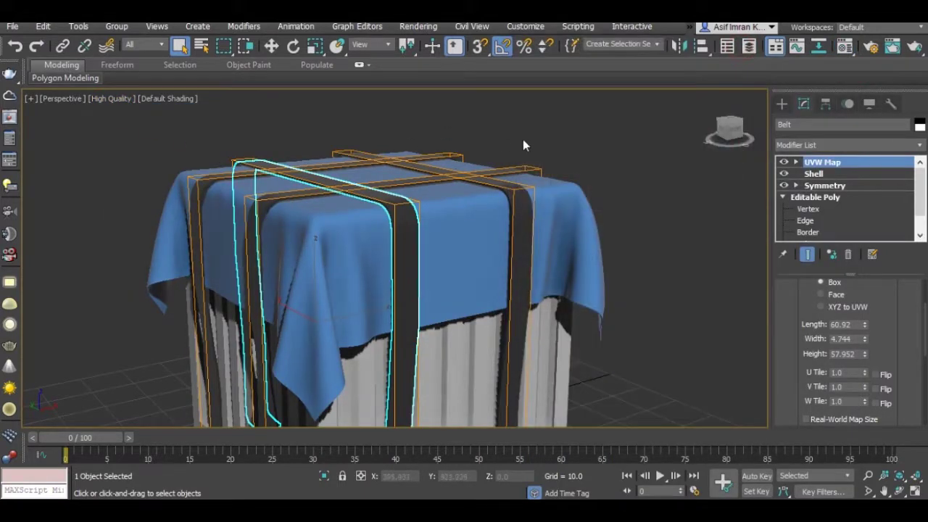
# Select and then deselect a belt strap to check the applied material.
pyautogui.click(540, 151)
pyautogui.scroll(-2, 507, 214)
pyautogui.scroll(-2, 508, 218)
pyautogui.scroll(-2, 508, 232)
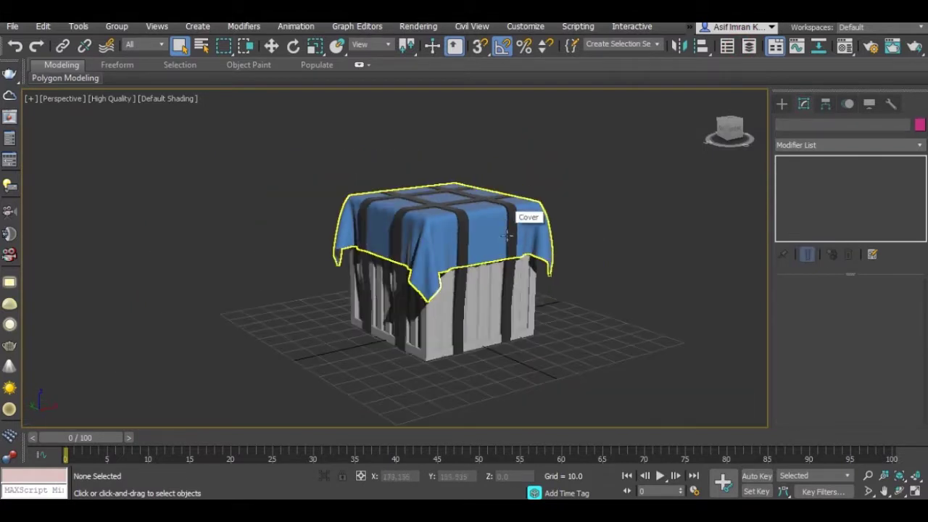
pyautogui.click(510, 230)
pyautogui.scroll(2, 516, 232)
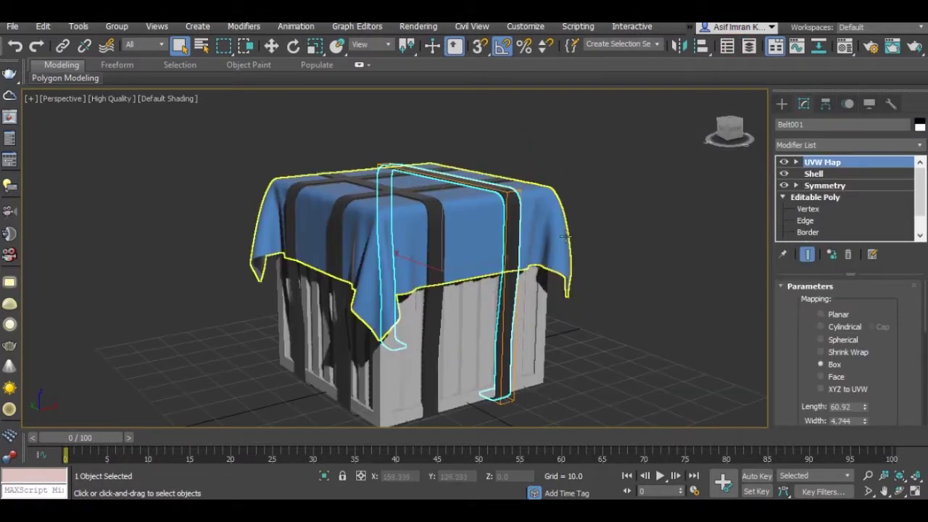
pyautogui.scroll(-1, 856, 348)
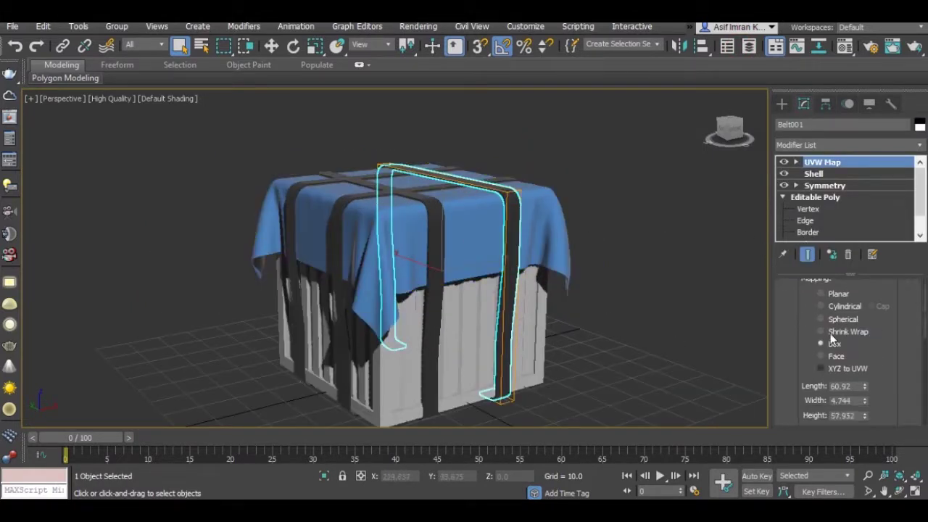
pyautogui.click(574, 275)
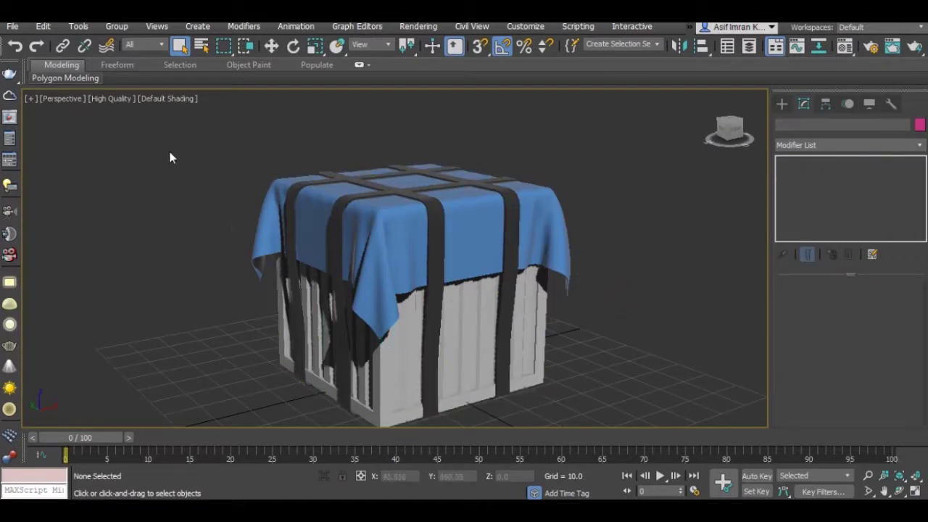
# Merge Cylinder001 and VRayLight001 from Studio.max into the scene.
pyautogui.click(14, 26)
pyautogui.moveTo(37, 98)
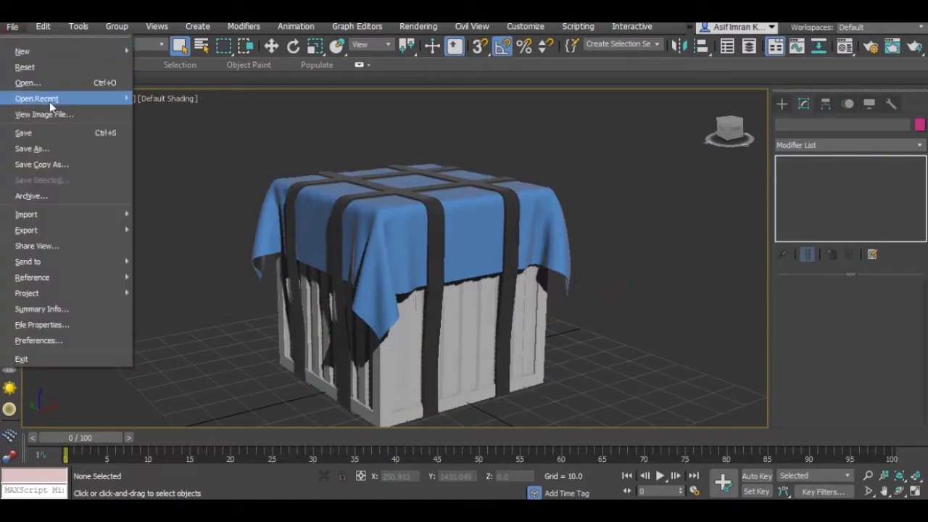
pyautogui.moveTo(43, 215)
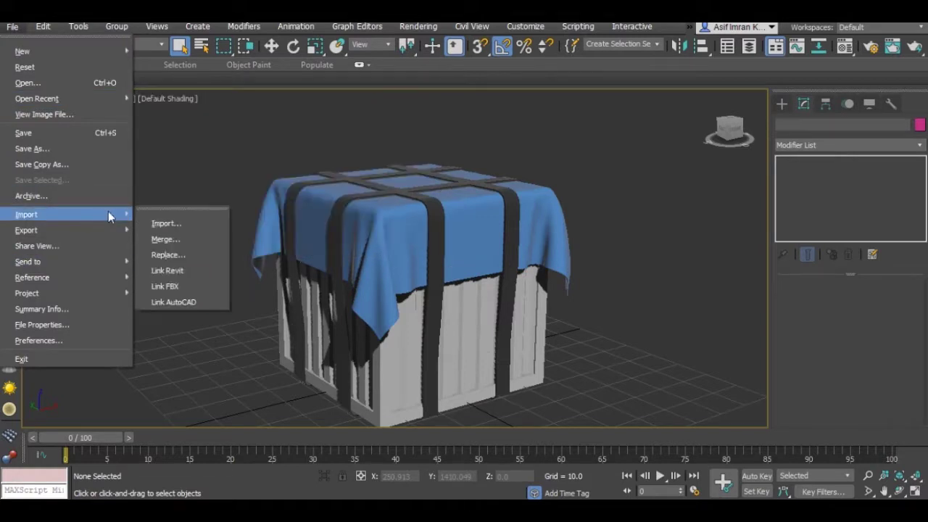
pyautogui.click(174, 241)
pyautogui.click(111, 114)
pyautogui.click(559, 430)
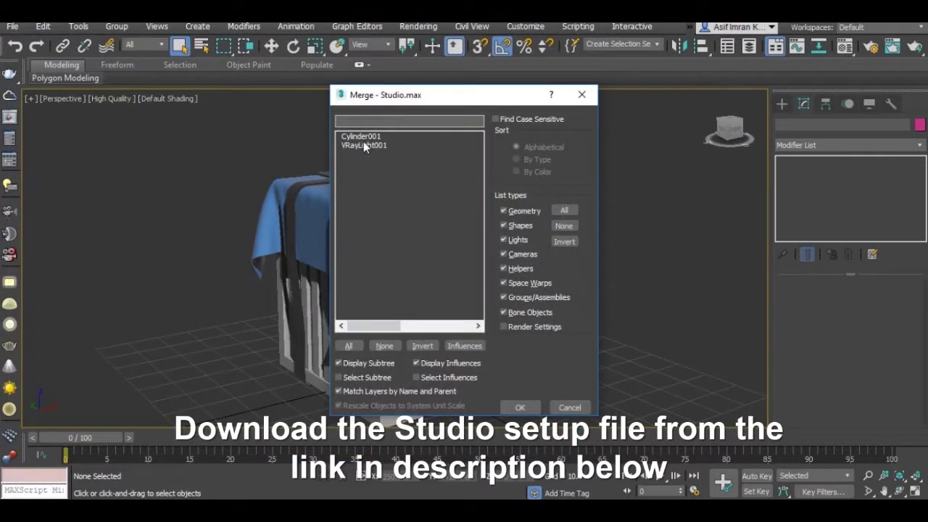
pyautogui.click(363, 137)
pyautogui.keyDown('ctrl'); pyautogui.click(367, 146); pyautogui.keyUp('ctrl')
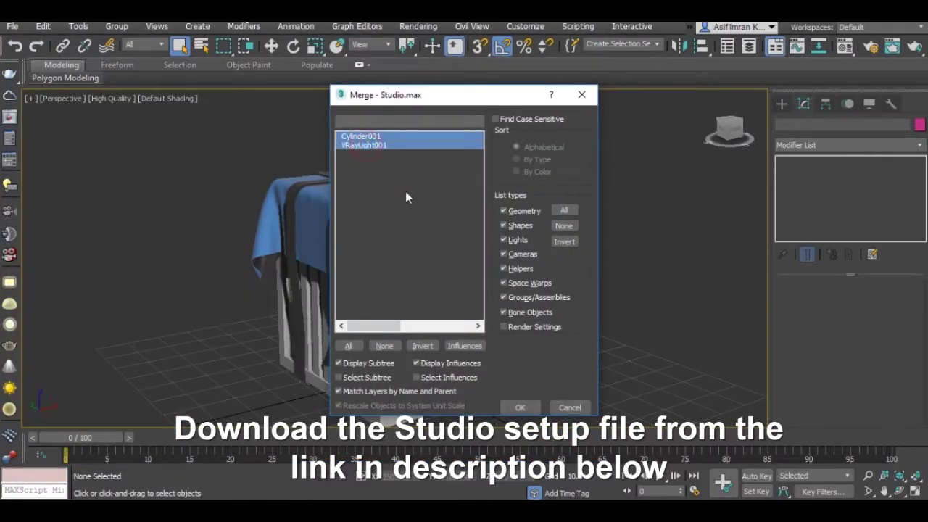
pyautogui.click(520, 407)
pyautogui.press('w')
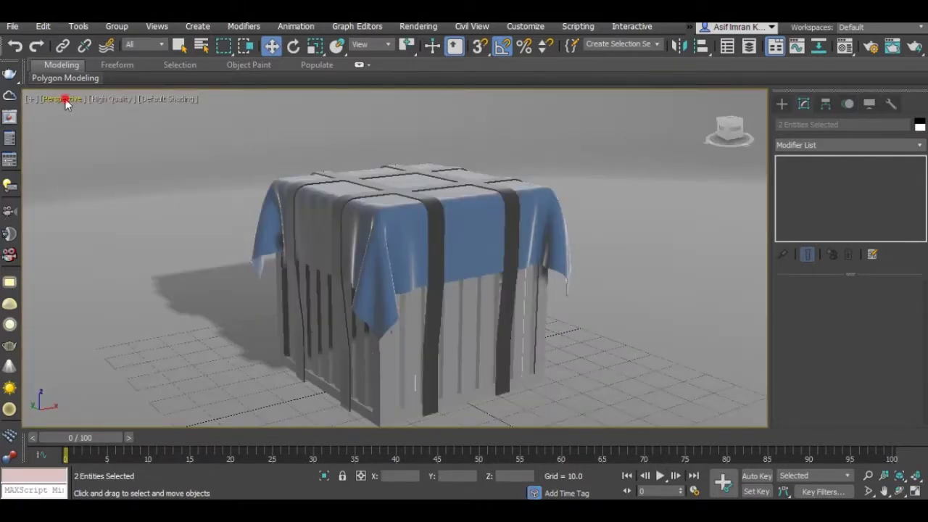
# Turn on Show Safe Frames and zoom and pan so the whole crate fits inside it.
pyautogui.click(65, 100)
pyautogui.click(118, 328)
pyautogui.scroll(2, 433, 288)
pyautogui.scroll(2, 434, 288)
pyautogui.scroll(3, 434, 290)
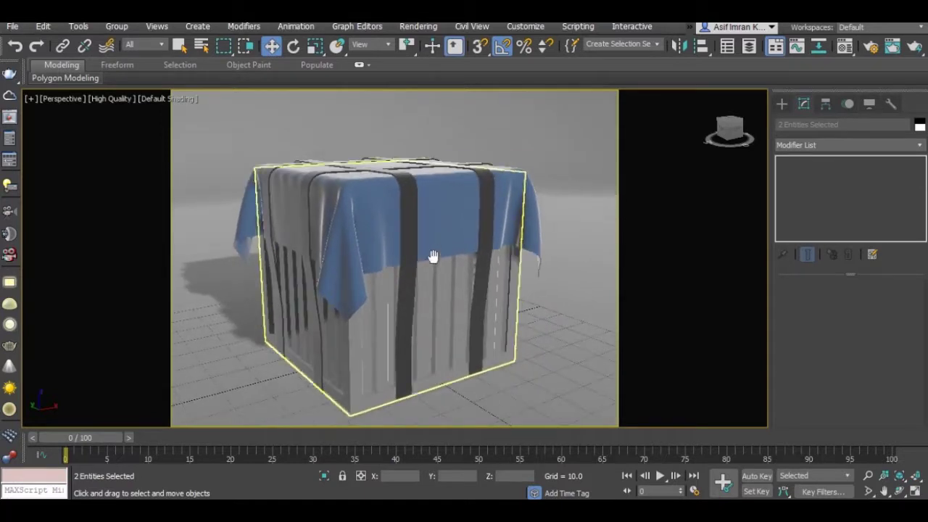
pyautogui.moveTo(433, 258); pyautogui.dragTo(433, 259, button='middle')
pyautogui.click(434, 196)
pyautogui.moveTo(435, 192)
pyautogui.mouseDown(button='middle')
pyautogui.moveTo(423, 319)
pyautogui.moveTo(422, 284)
pyautogui.moveTo(426, 299)
pyautogui.mouseUp(button='middle')
pyautogui.scroll(2, 422, 284)
pyautogui.scroll(-1, 423, 293)
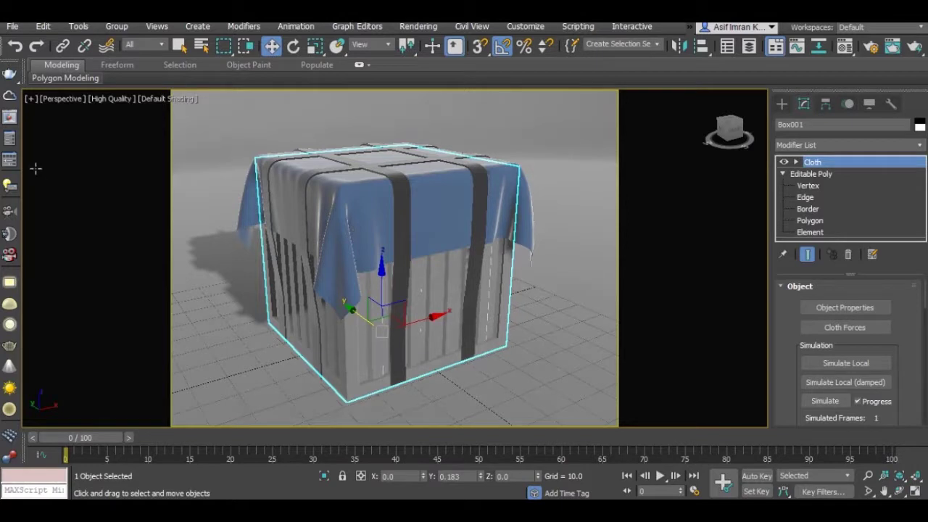
pyautogui.click(10, 160)
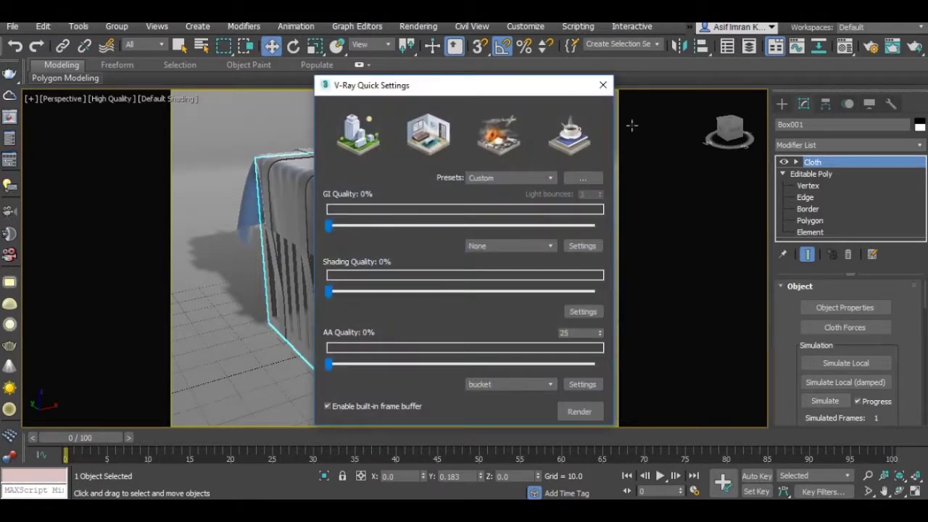
# Apply the V-Ray Studio Setup preset, raise Shading Quality to 4%, and render the scene.
pyautogui.click(564, 143)
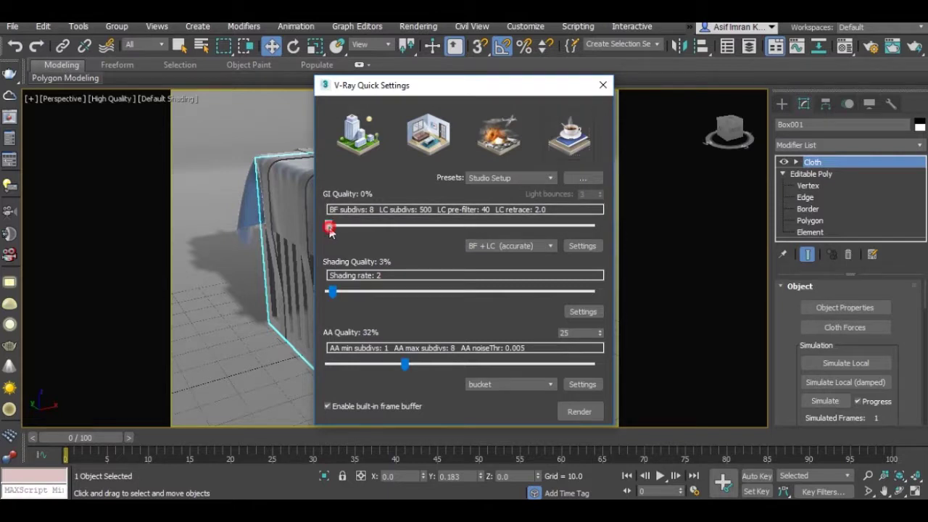
pyautogui.moveTo(332, 291); pyautogui.dragTo(337, 291)
pyautogui.click(403, 365)
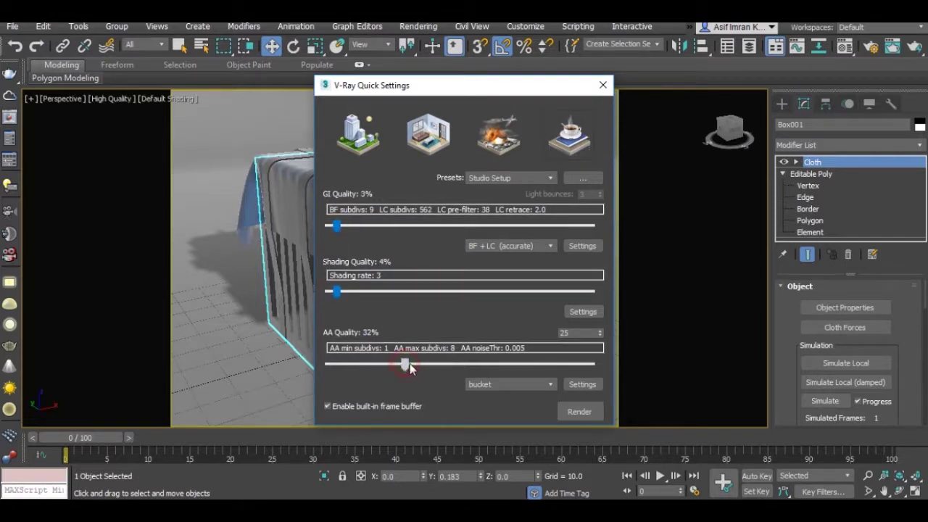
pyautogui.click(591, 412)
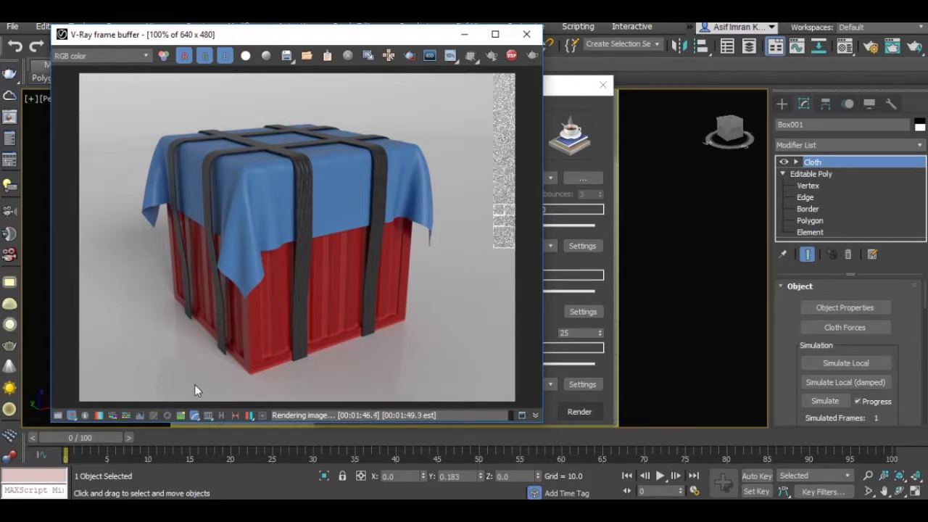
# Enable the Exposure correction in the frame buffer and set exposure to 0.58.
pyautogui.click(58, 416)
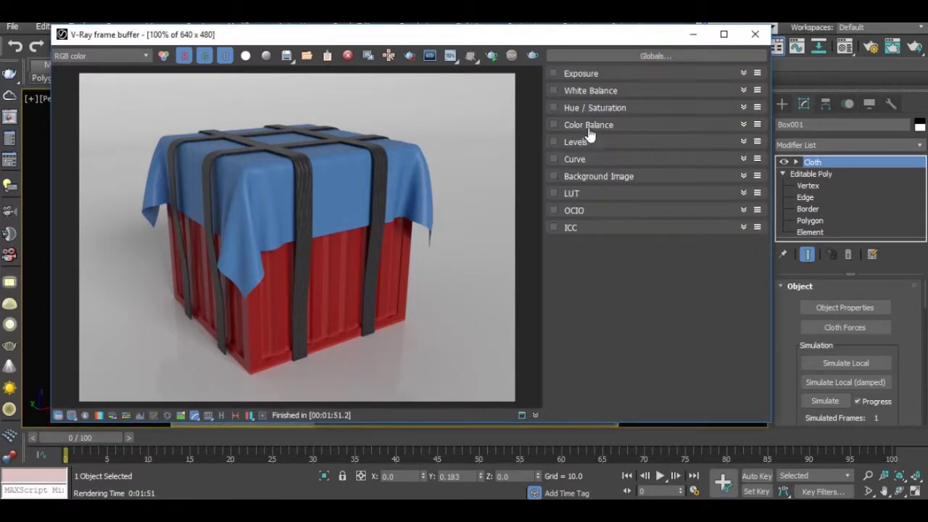
pyautogui.click(588, 75)
pyautogui.click(554, 74)
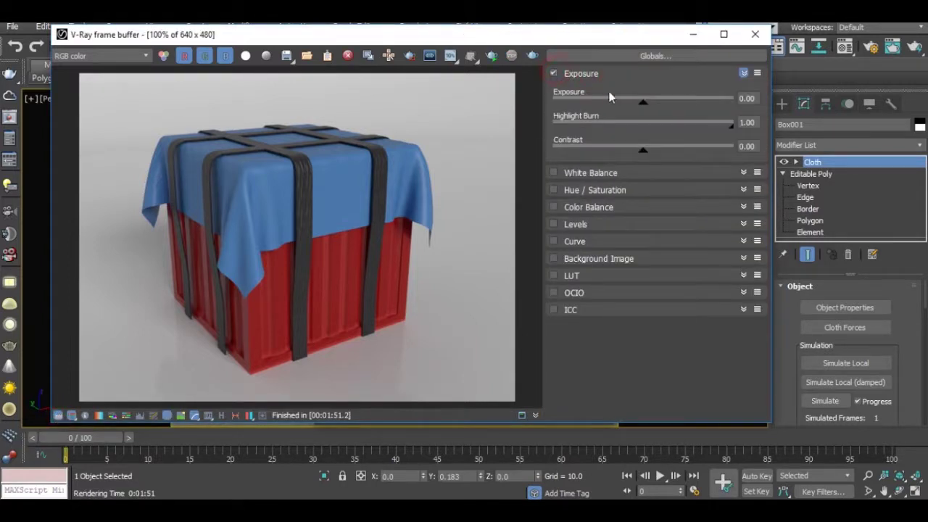
pyautogui.moveTo(643, 107); pyautogui.dragTo(654, 107)
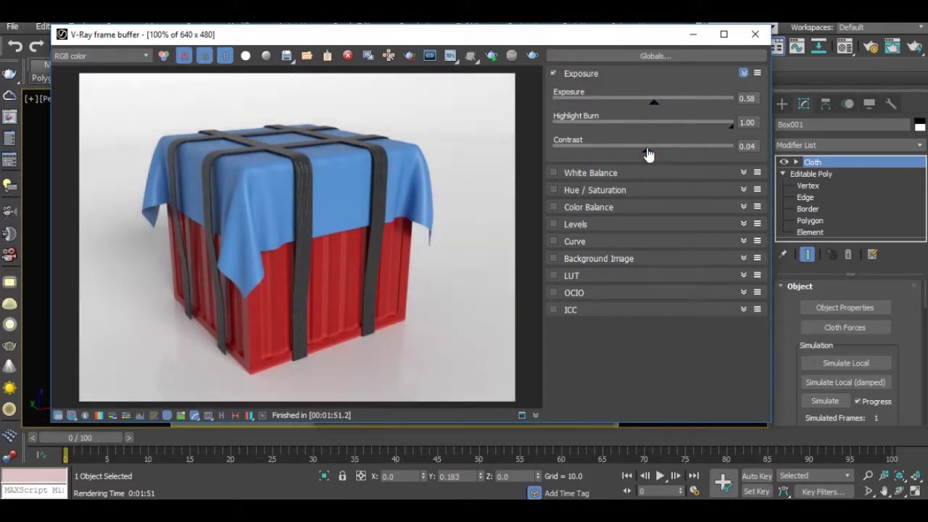
# Enable White Balance and lower the temperature to about 5272.
pyautogui.click(569, 174)
pyautogui.click(555, 173)
pyautogui.moveTo(645, 210); pyautogui.dragTo(613, 209)
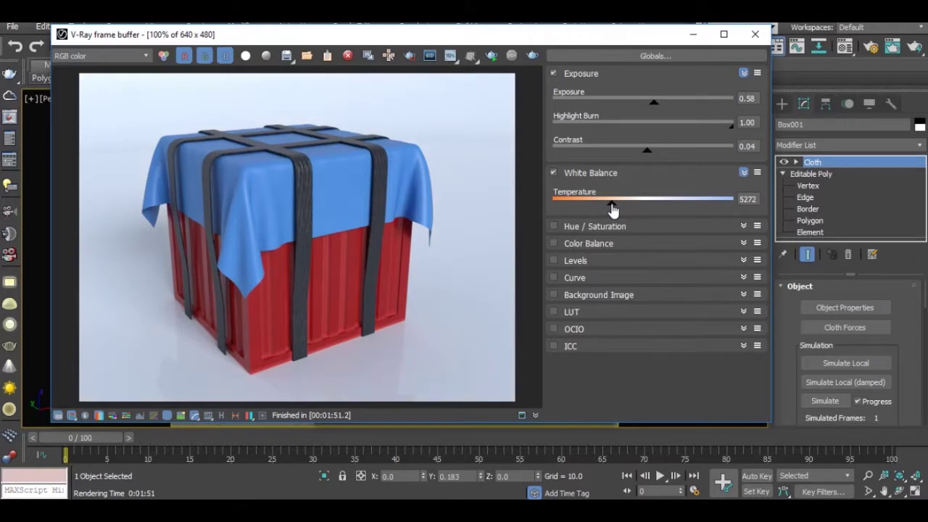